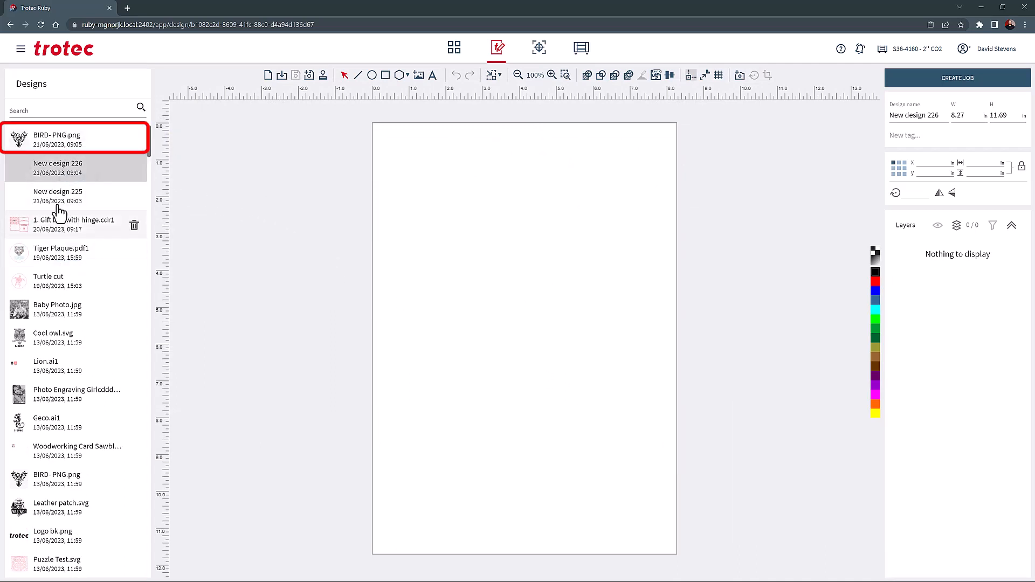
Step: Open the newest BIRD- PNG.png design, dated 21/06/2023, and delete it from the design list
click(70, 136)
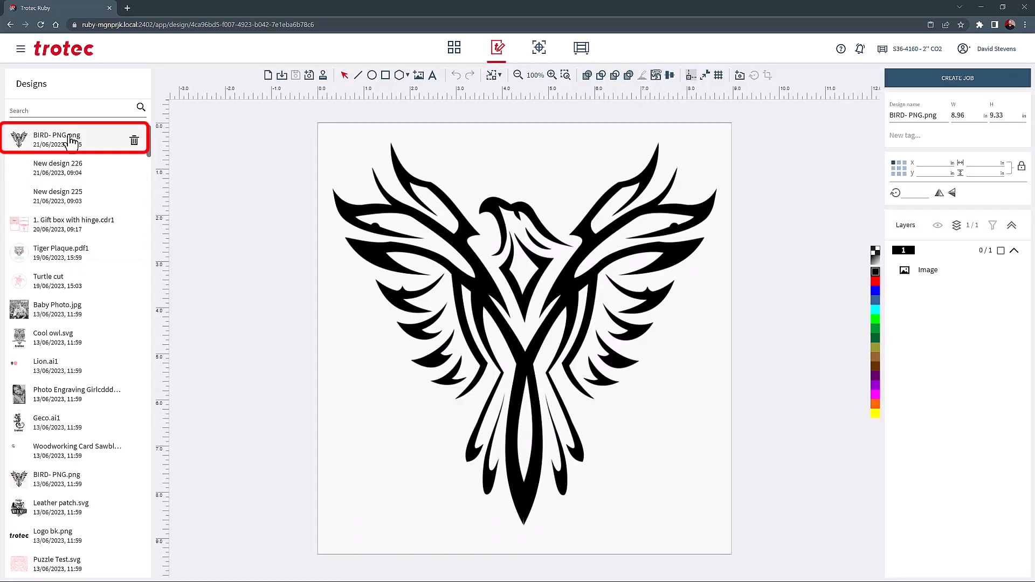
click(132, 142)
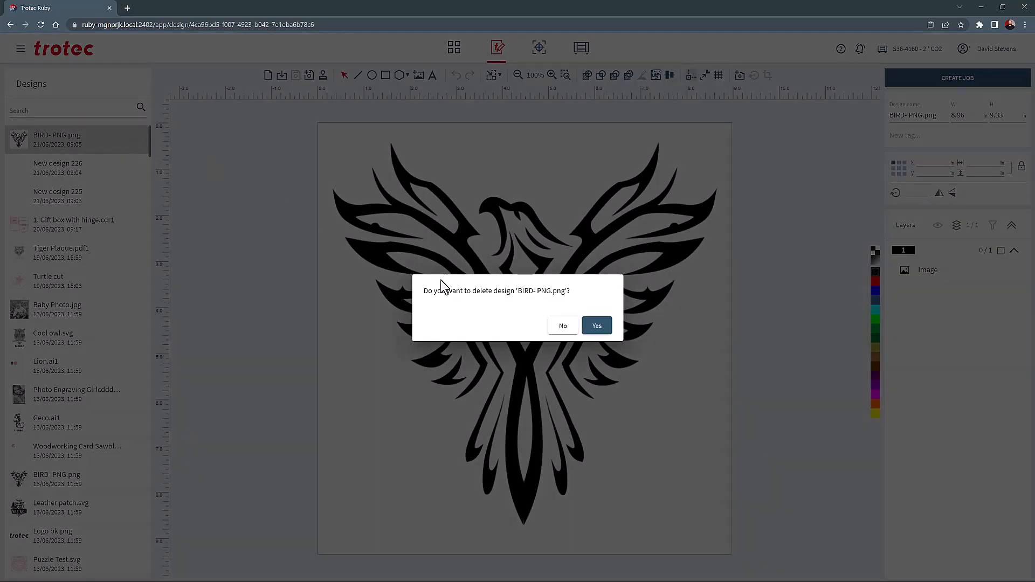
click(593, 327)
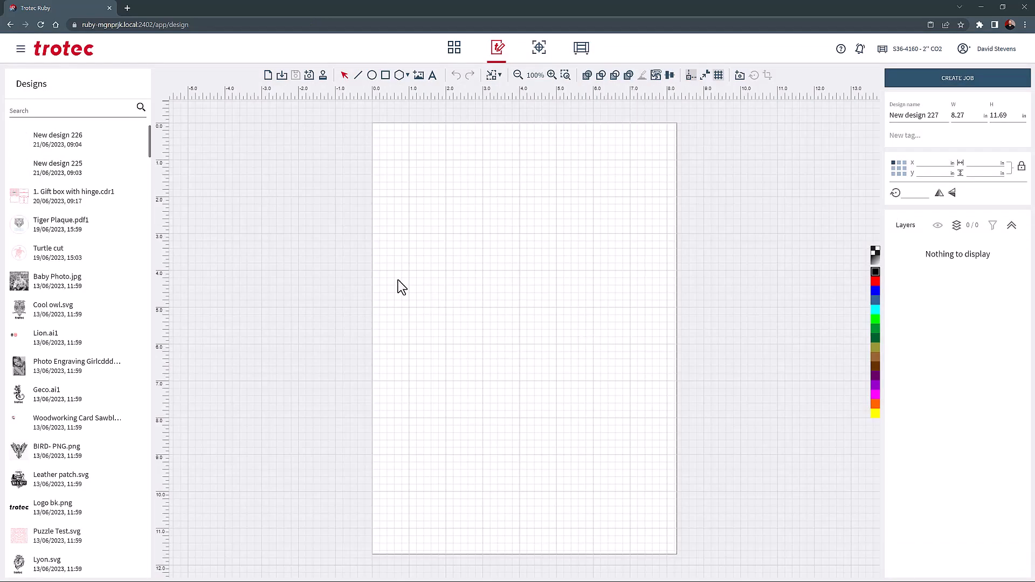
Step: Search the designs for "tree" and open the first Tree.pdf1 design
click(51, 111)
text(tree)
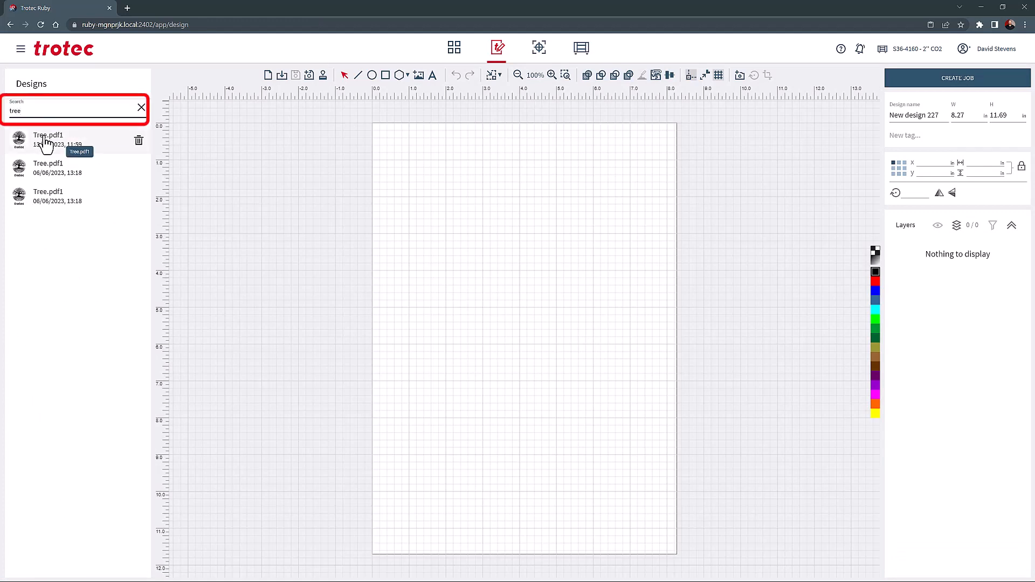
click(46, 139)
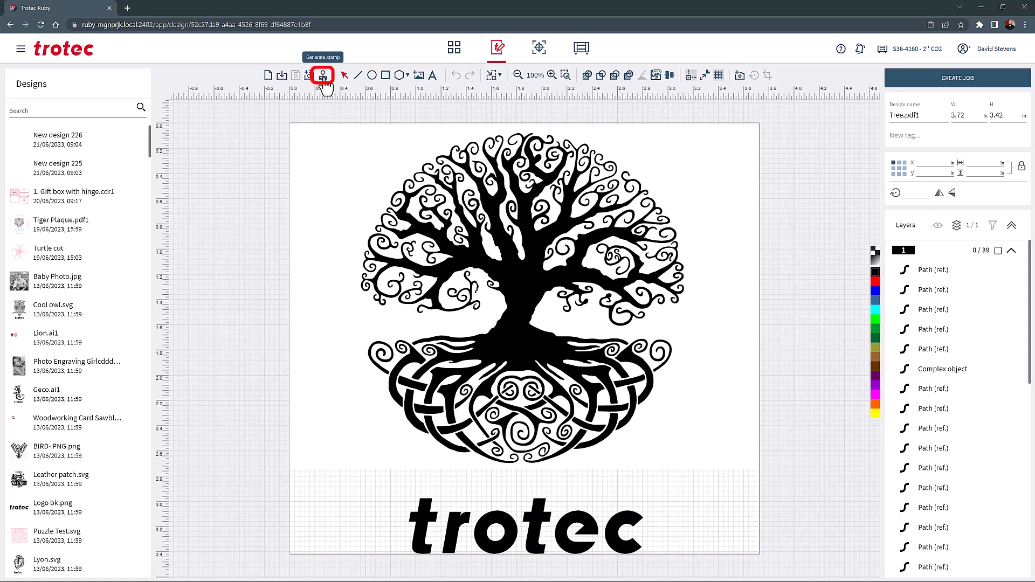
Step: Generate a mirrored stamp without a cutline from the Logo bk.png design and open the stamp design
click(57, 510)
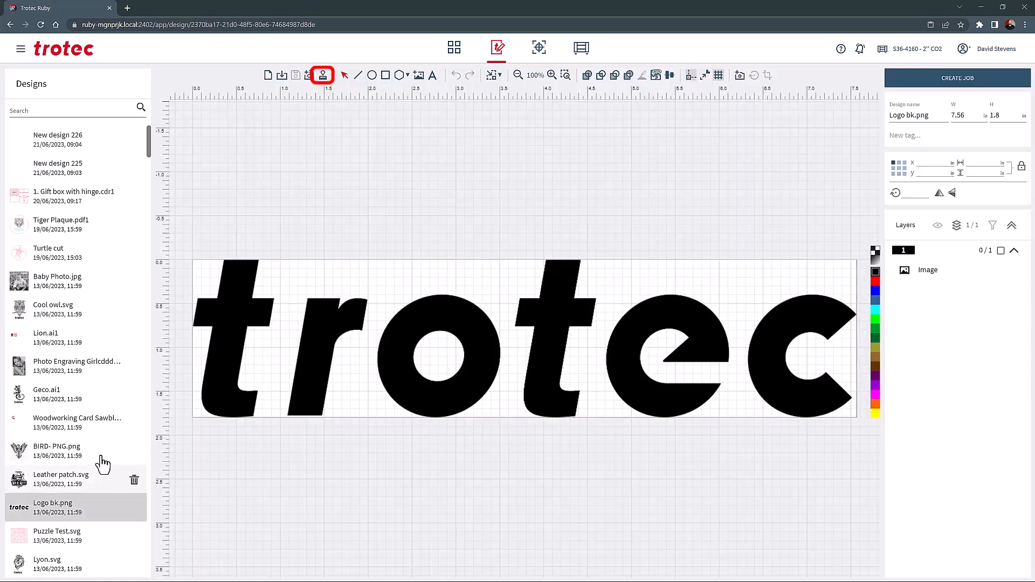
click(323, 76)
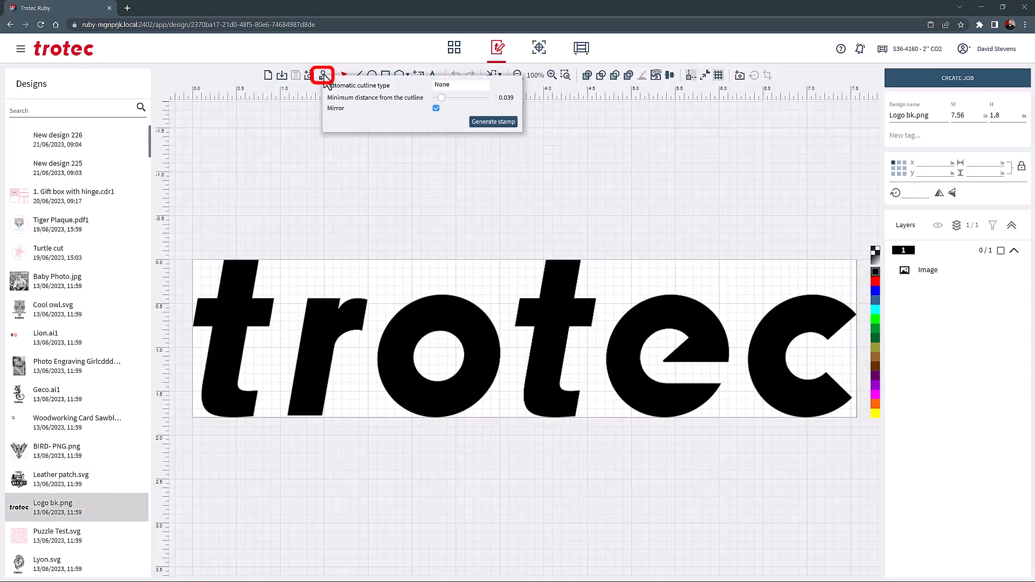
click(493, 121)
click(91, 152)
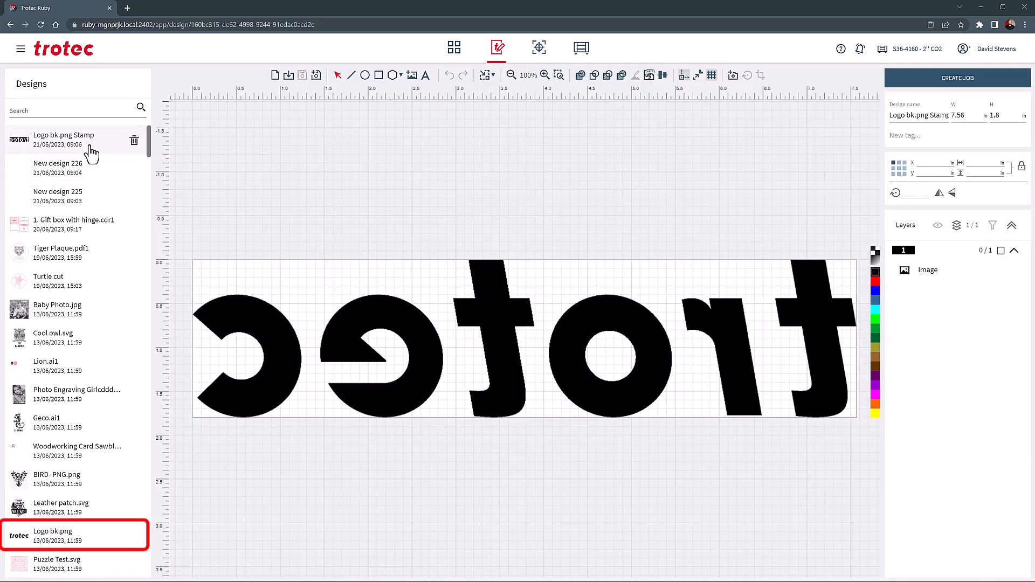
Step: Create a blank design and open New design 235 from the design list
click(275, 78)
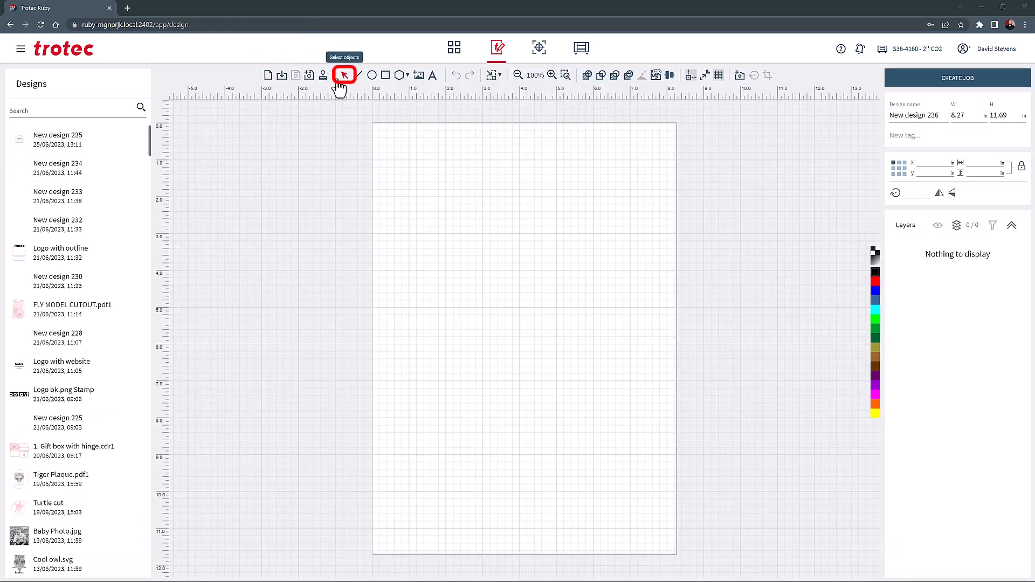
click(89, 141)
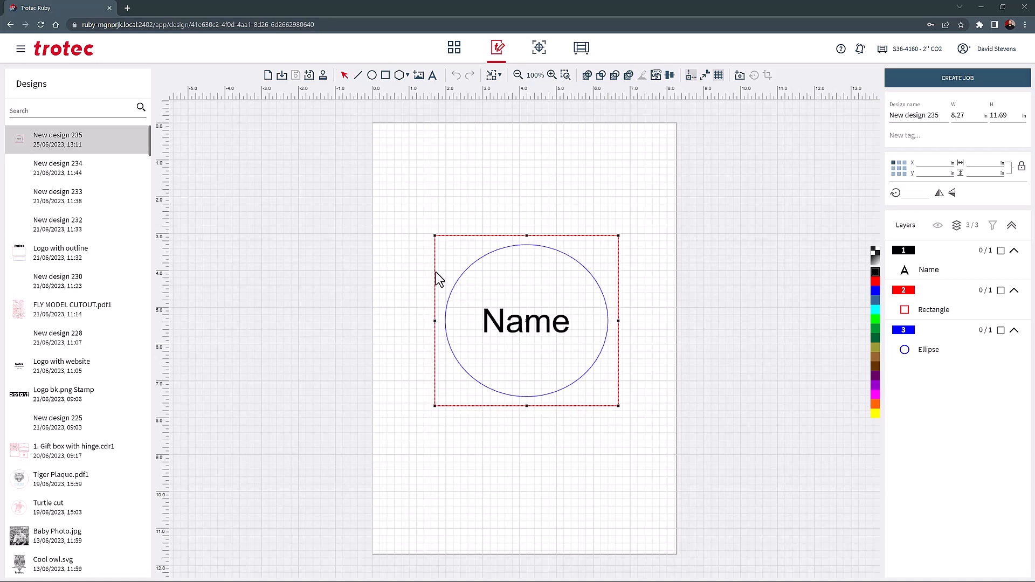
Step: In a new design, draw a vertical line about 6.7 in long and a circle about 2.9 in across beside it
click(267, 77)
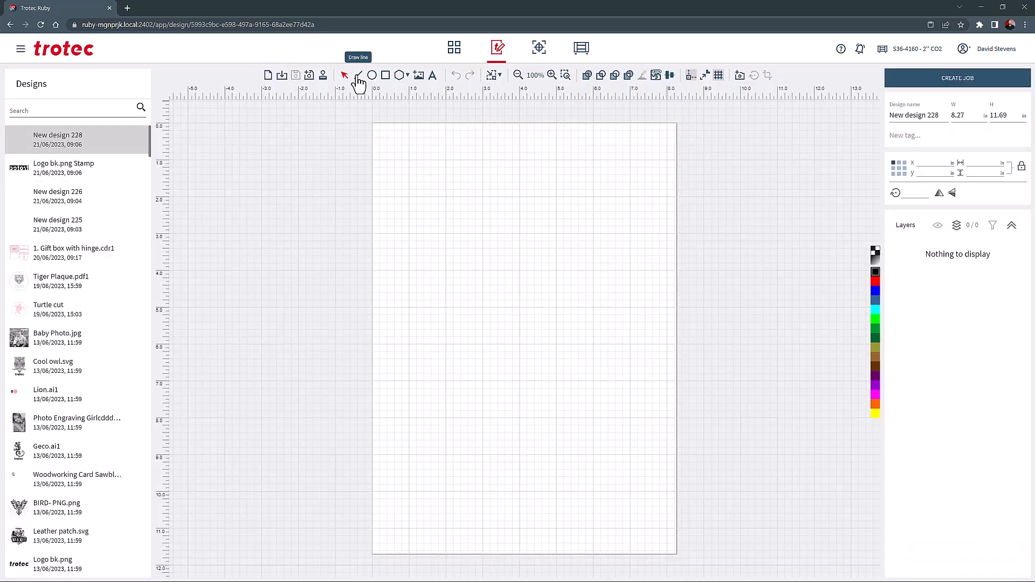
mouse_move(425, 145)
mouse_down()
mouse_move(416, 381)
mouse_move(428, 393)
mouse_up()
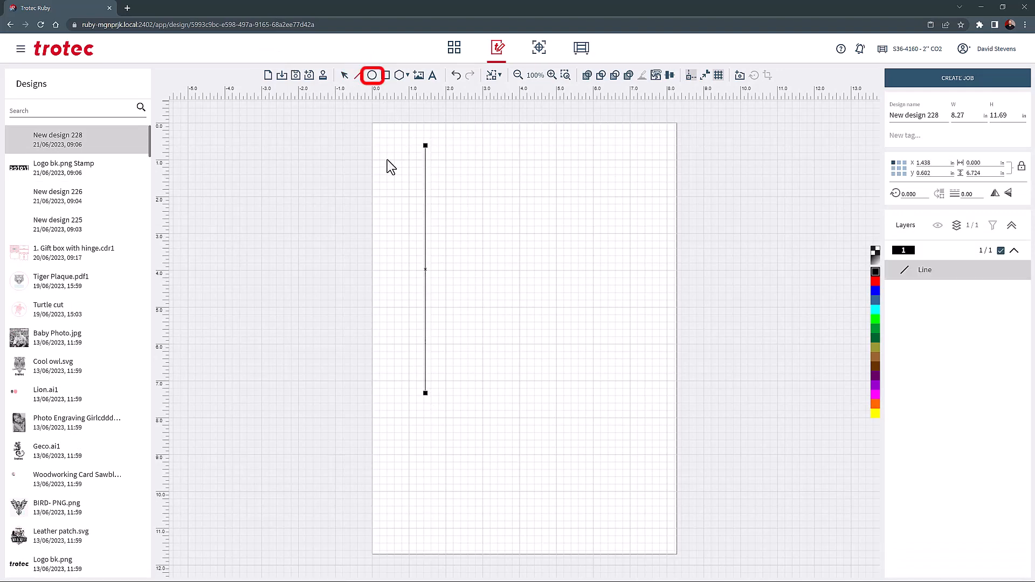
click(371, 75)
drag(438, 163, 544, 267)
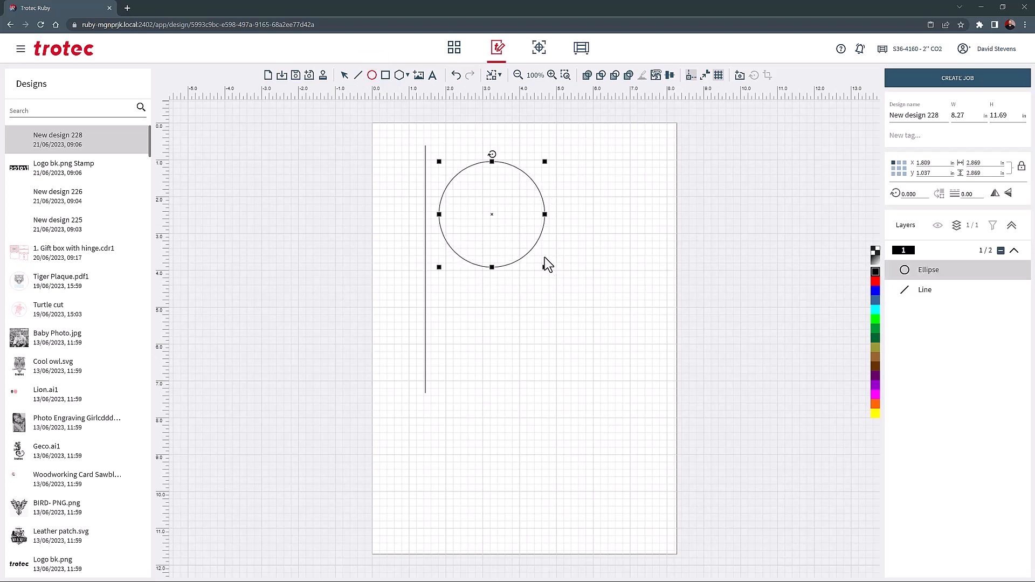
Step: Draw a square below the circle and an octagon about 2.4 in wide beside the circle
click(386, 76)
drag(448, 280, 540, 381)
click(400, 74)
drag(573, 164, 657, 262)
Step: Set the polygon vertices count to 3 and draw a triangle about 2.4 in wide below the octagon
click(408, 75)
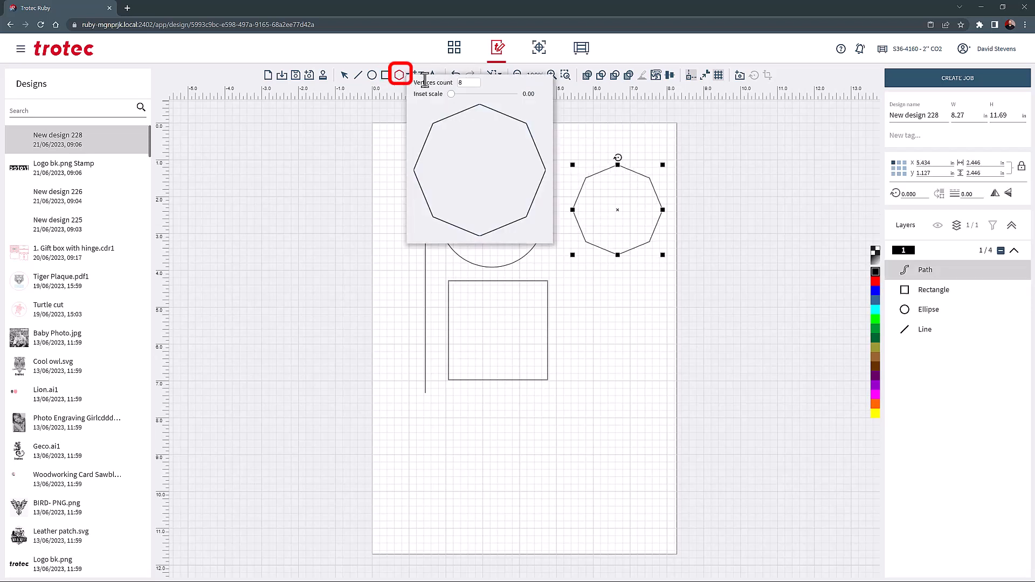
drag(467, 82, 445, 83)
text(3)
drag(584, 278, 669, 373)
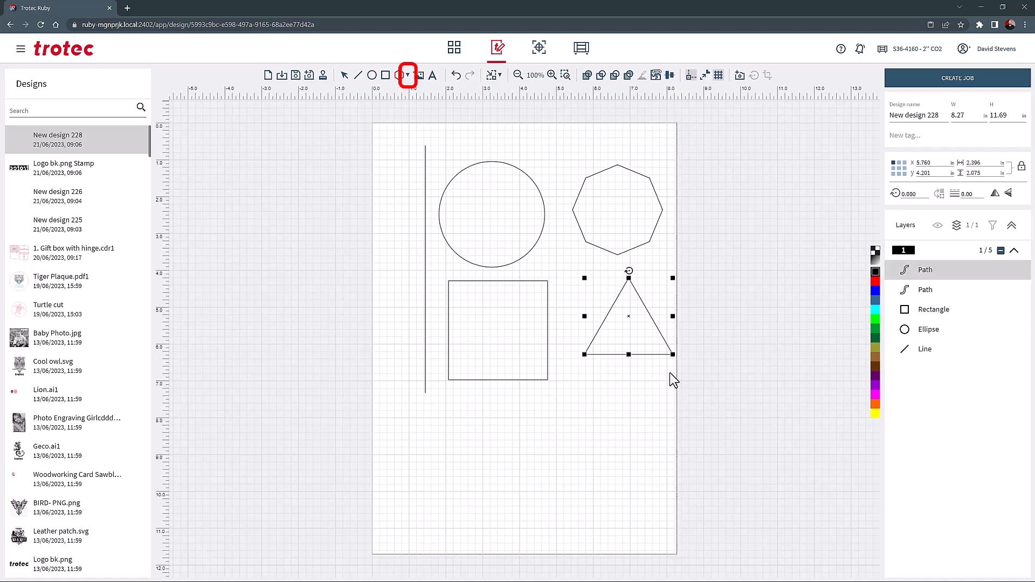
Step: Insert the Logo bk image from the Ruby Demo files folder and move it to the lower part of the page
click(419, 74)
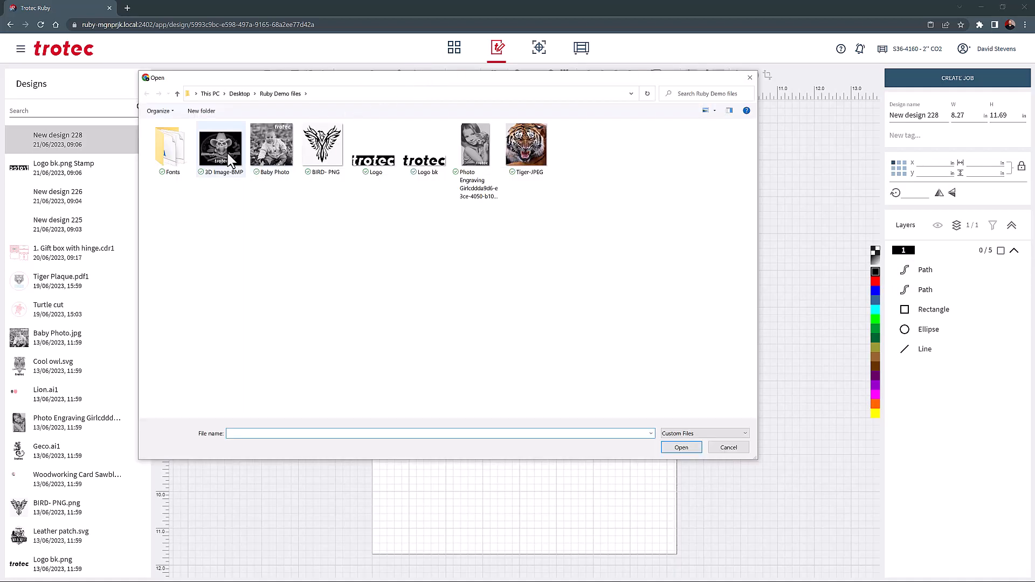
click(422, 172)
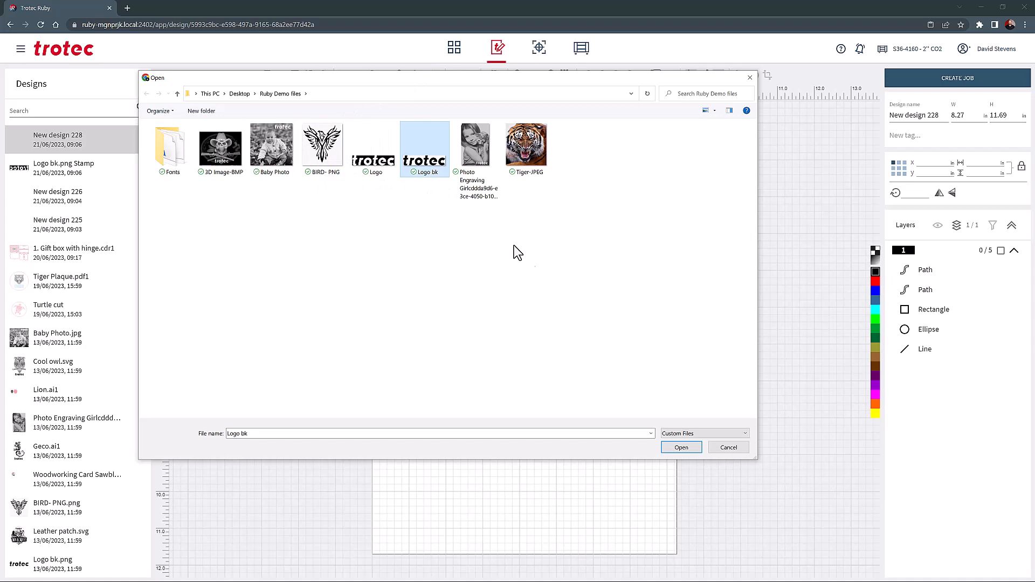
click(681, 447)
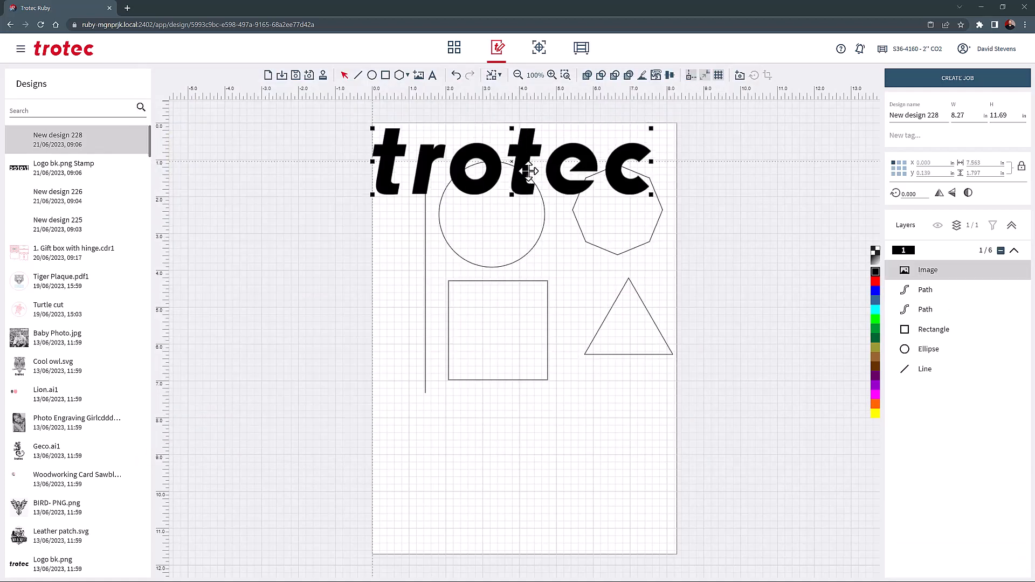
drag(529, 171, 527, 411)
Step: In a new design, add the text "Trotec Laser" and enlarge it to about 5.9 in wide
click(268, 76)
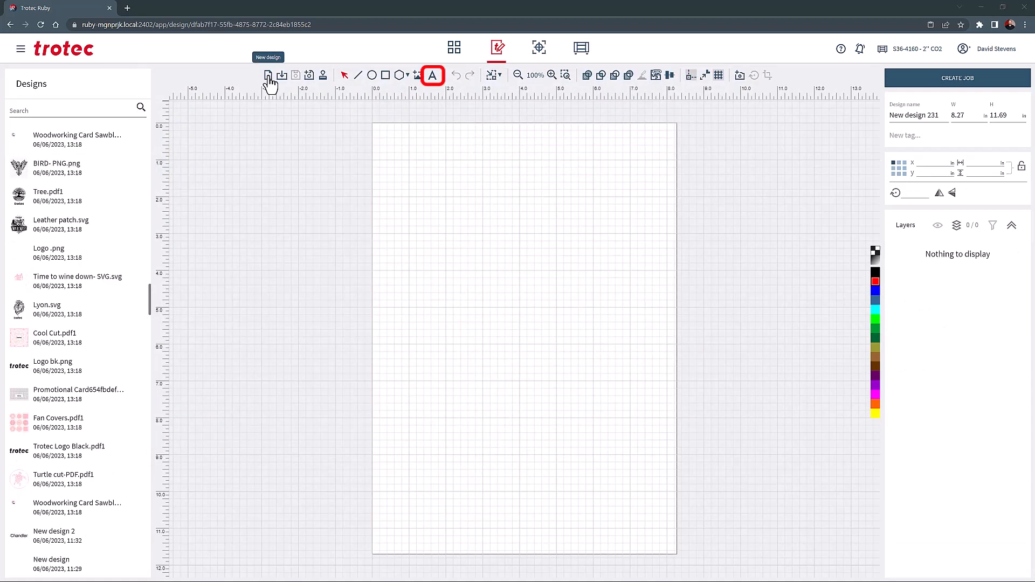
click(432, 76)
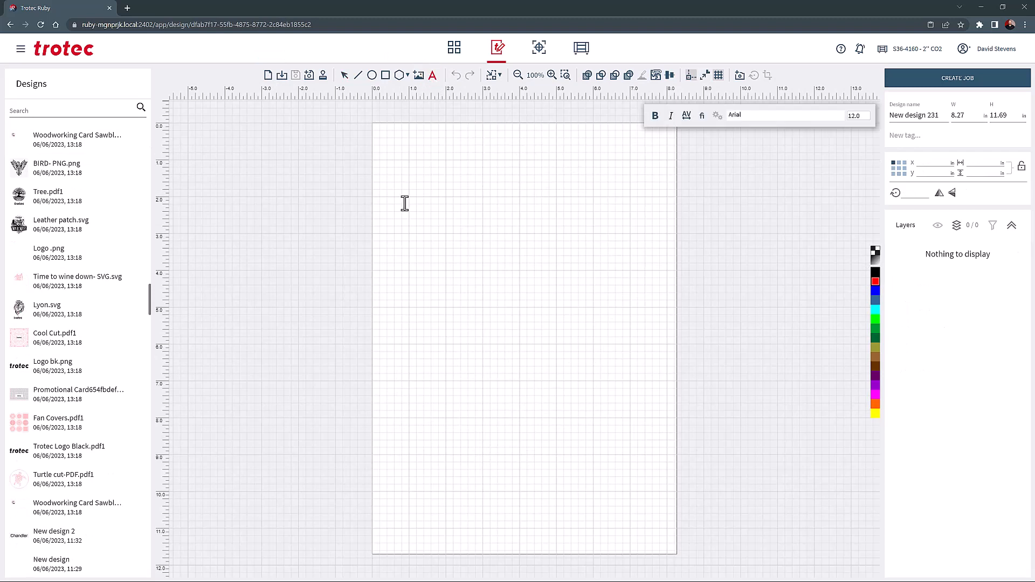
key(Escape)
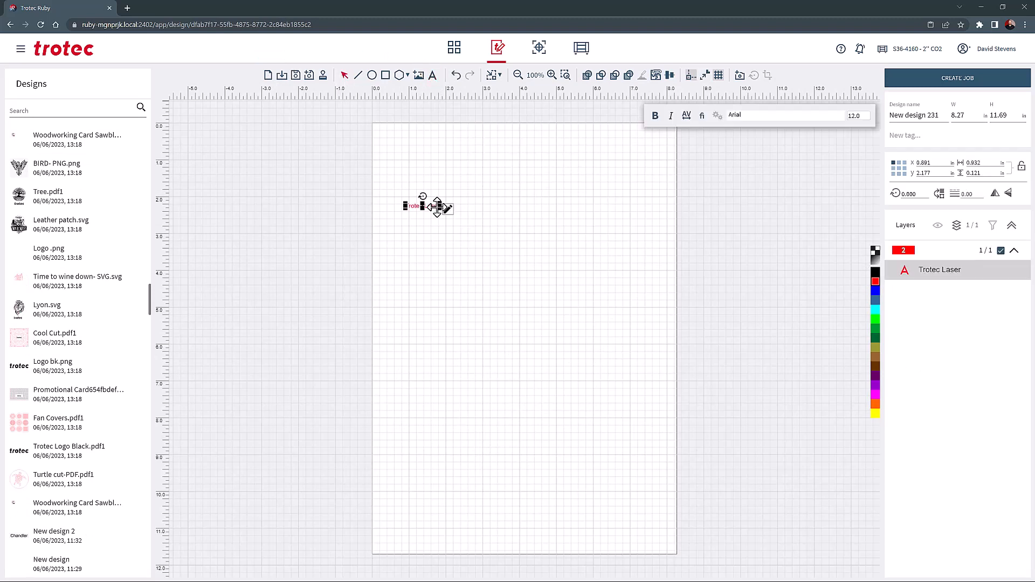
drag(440, 210, 619, 277)
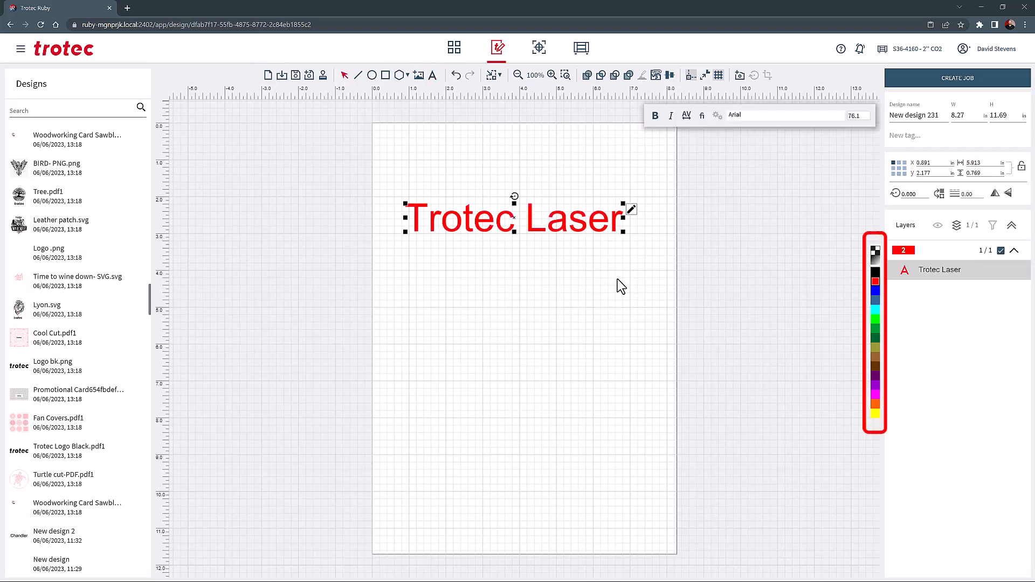
Step: Try several palette colours on the Trotec Laser text, including red, blue, cyan and green, finishing with black
click(876, 273)
click(877, 281)
click(876, 291)
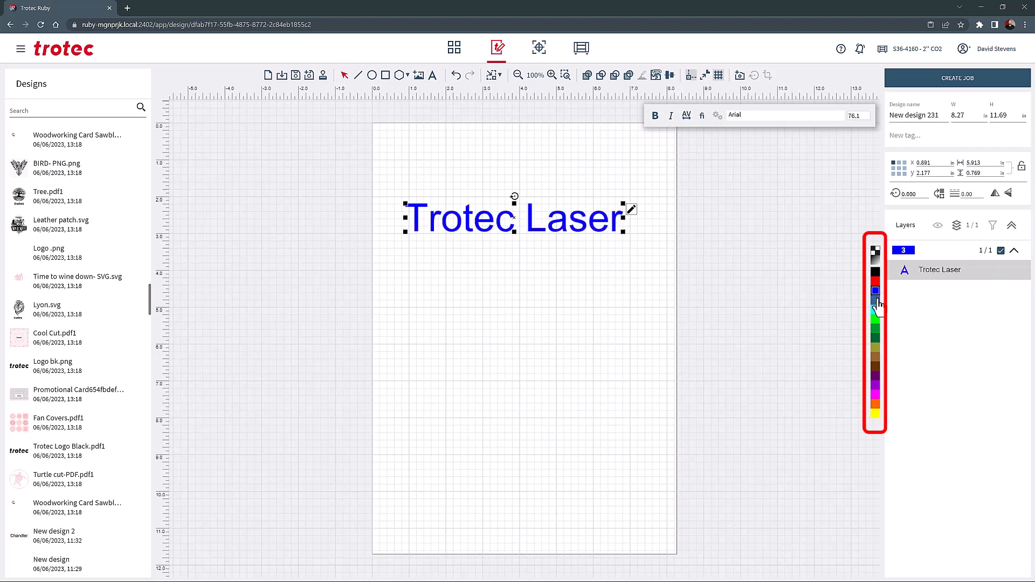
click(877, 300)
click(876, 309)
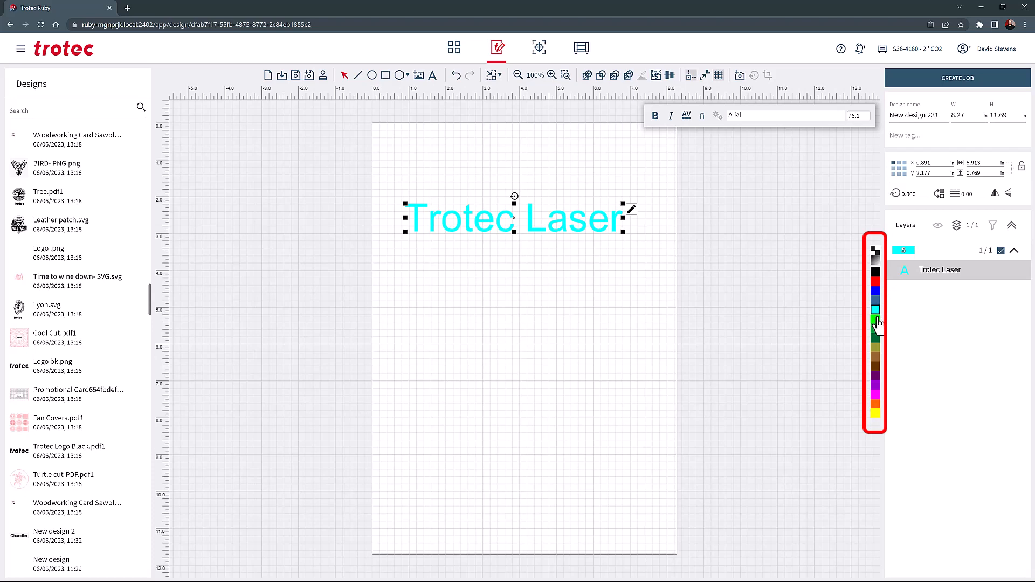
click(876, 319)
click(875, 272)
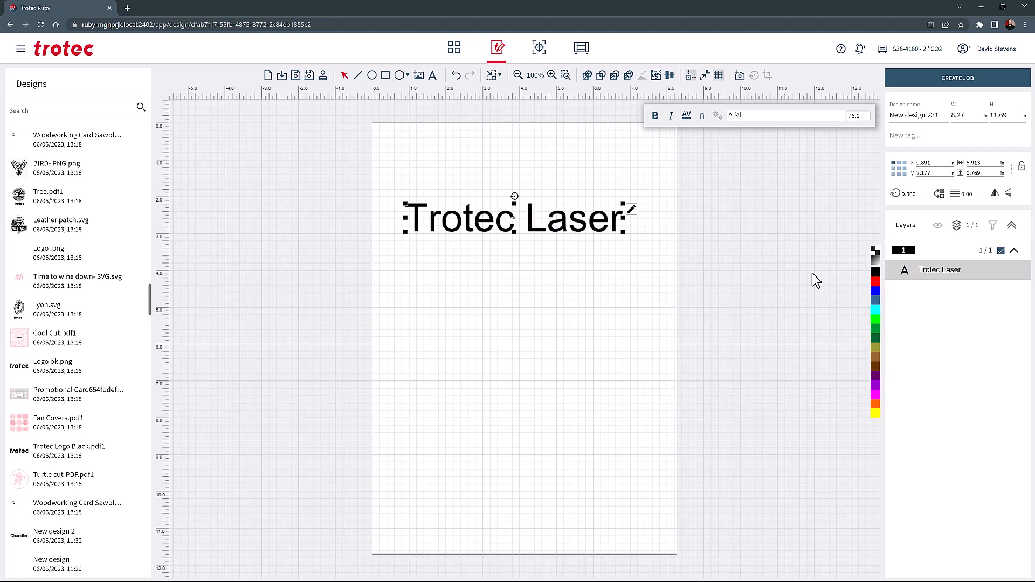
Step: Make the Trotec Laser text bold and italic and change its font to Bahnschrift Condensed
click(655, 116)
click(670, 115)
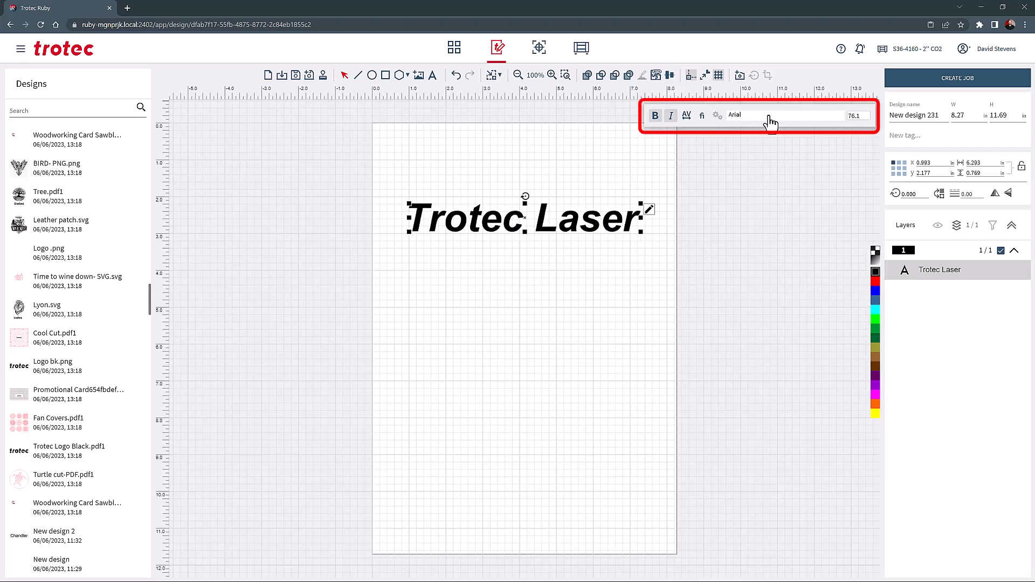
click(768, 117)
click(755, 180)
Step: Set the text's font size to 20, and increase it to 100
drag(860, 116, 843, 121)
text(20)
key(Return)
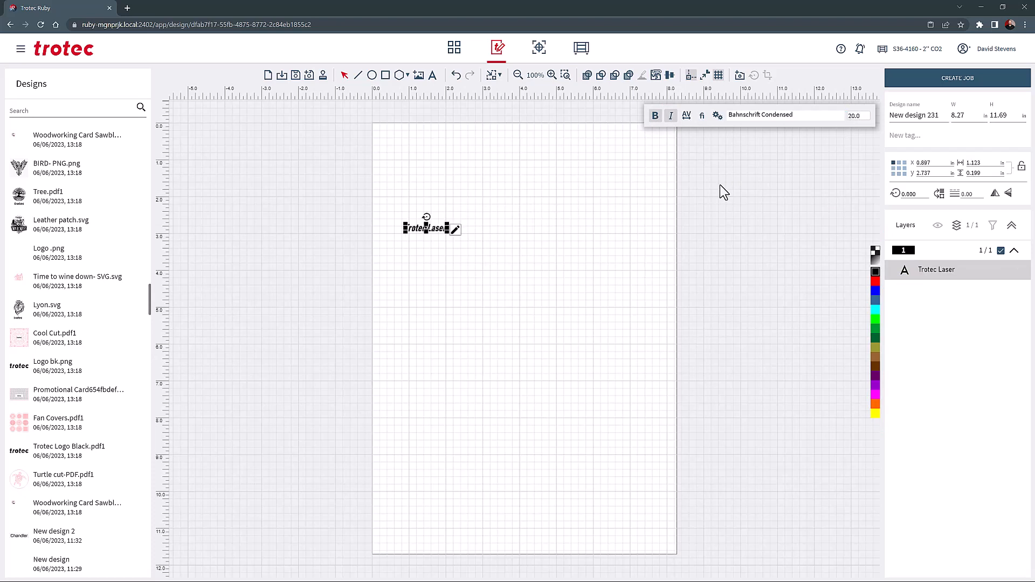
text(100)
key(Return)
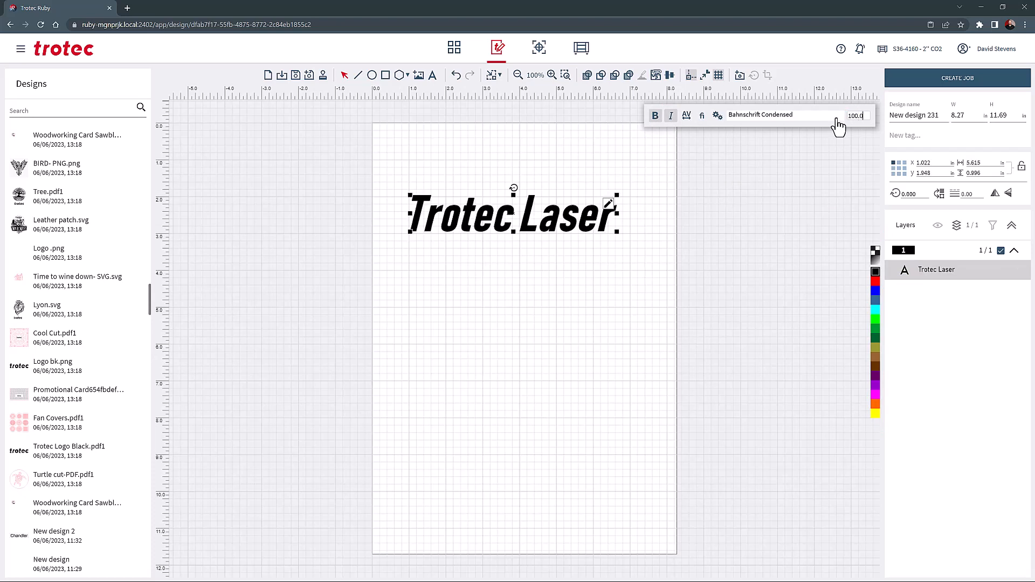
Step: Adjust the font variables of the text to a width of about 82.9 and a weight of about 495.3
click(717, 116)
drag(674, 129, 727, 129)
drag(841, 141, 754, 141)
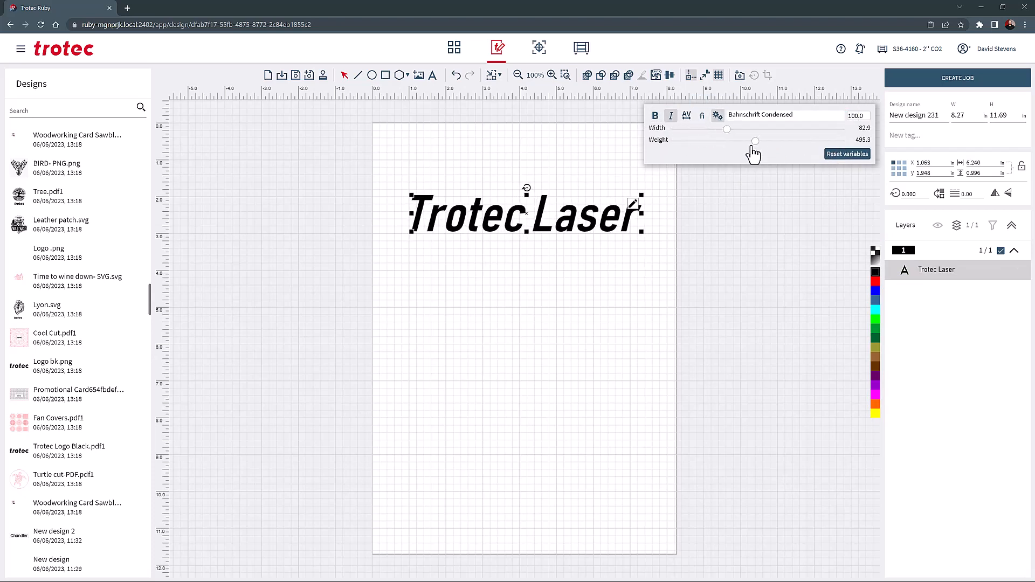
click(602, 148)
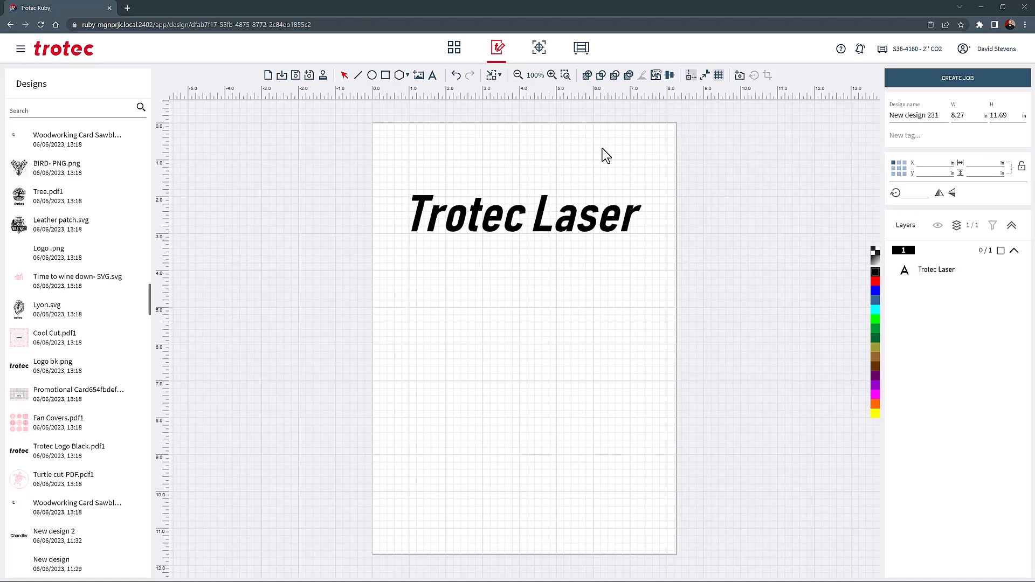
Step: Draw a rectangle about 7.4 in wide and 2.4 in high around the text, then undo and redo it
click(384, 77)
drag(388, 167, 651, 240)
click(456, 76)
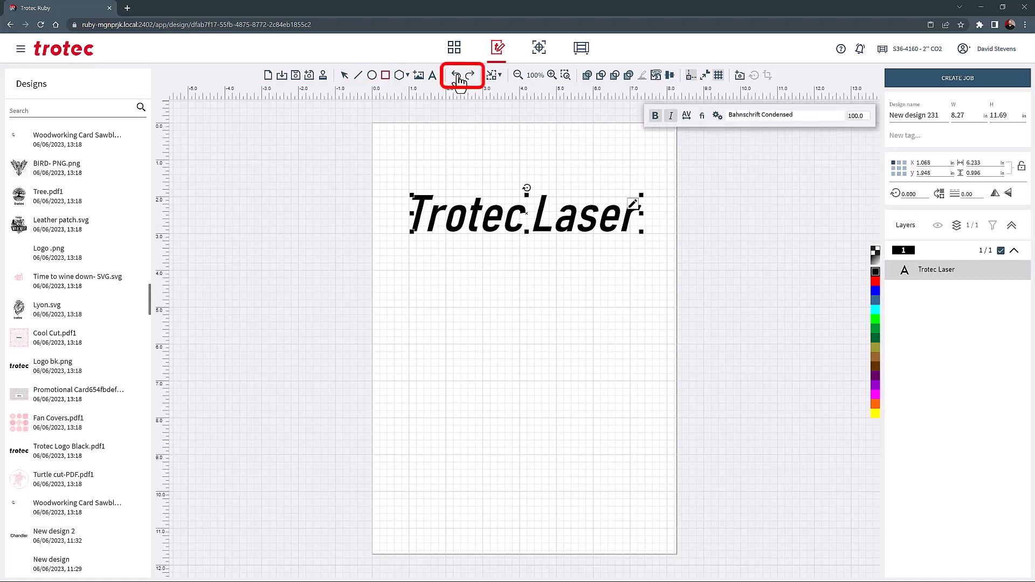
click(470, 76)
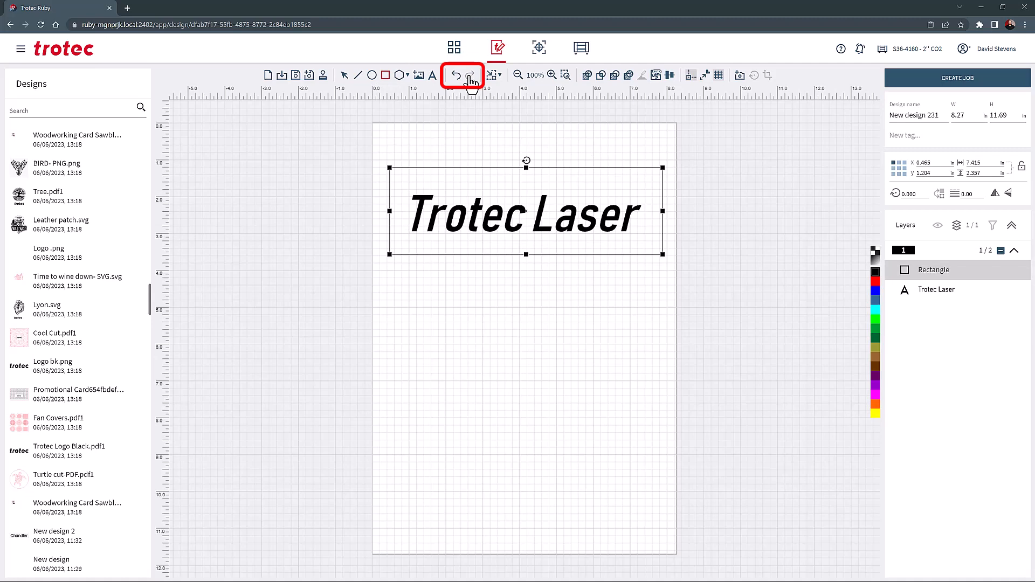
click(547, 157)
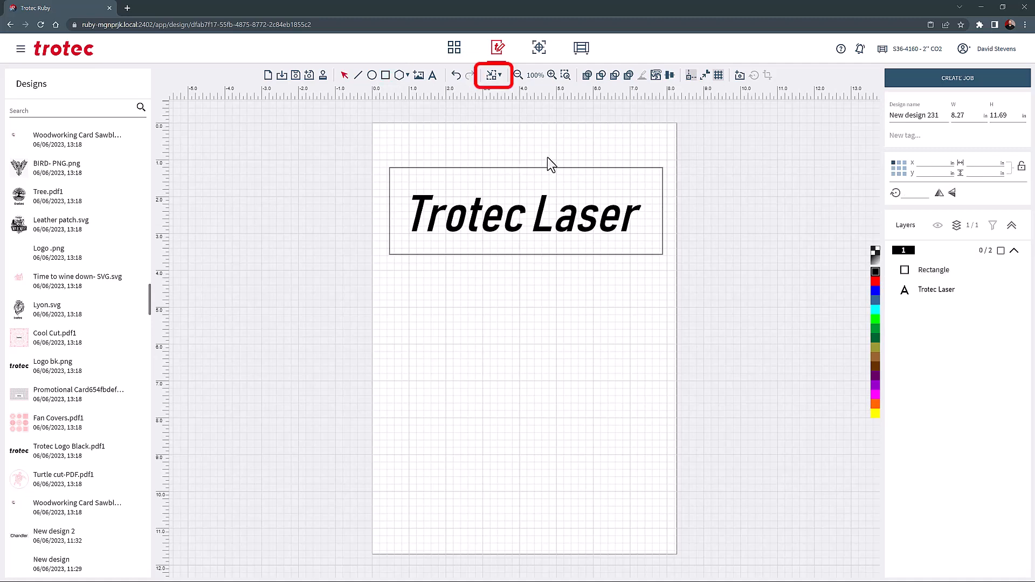
Step: Fit the page to the rectangle and text with a 1 in margin, and refit it with no margin
click(493, 76)
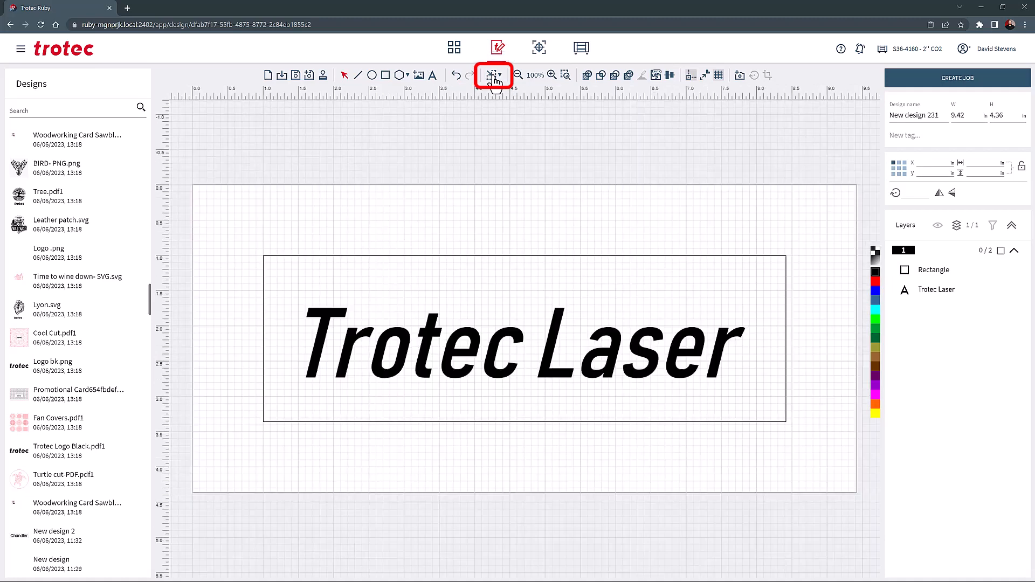
click(500, 75)
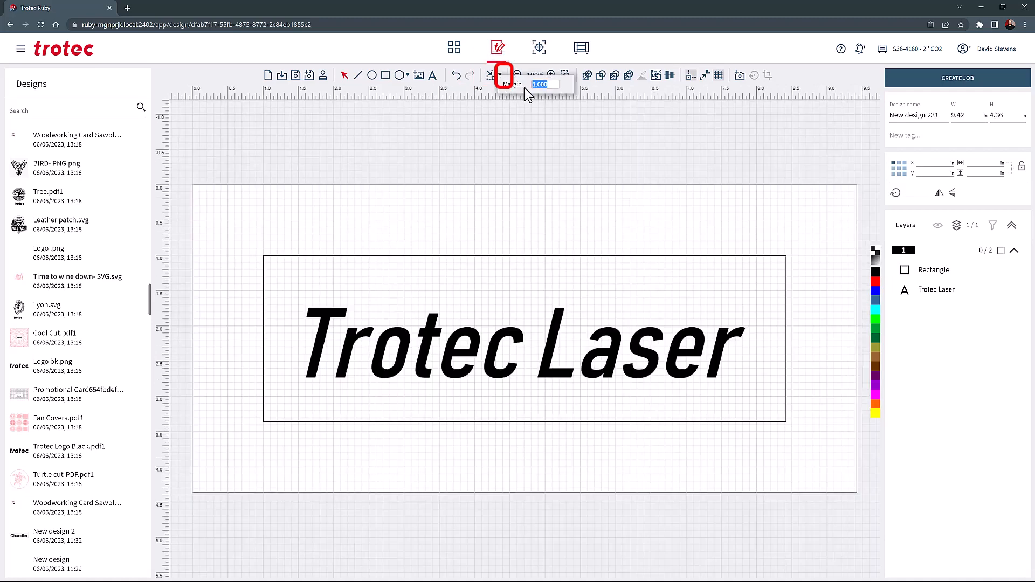
click(493, 78)
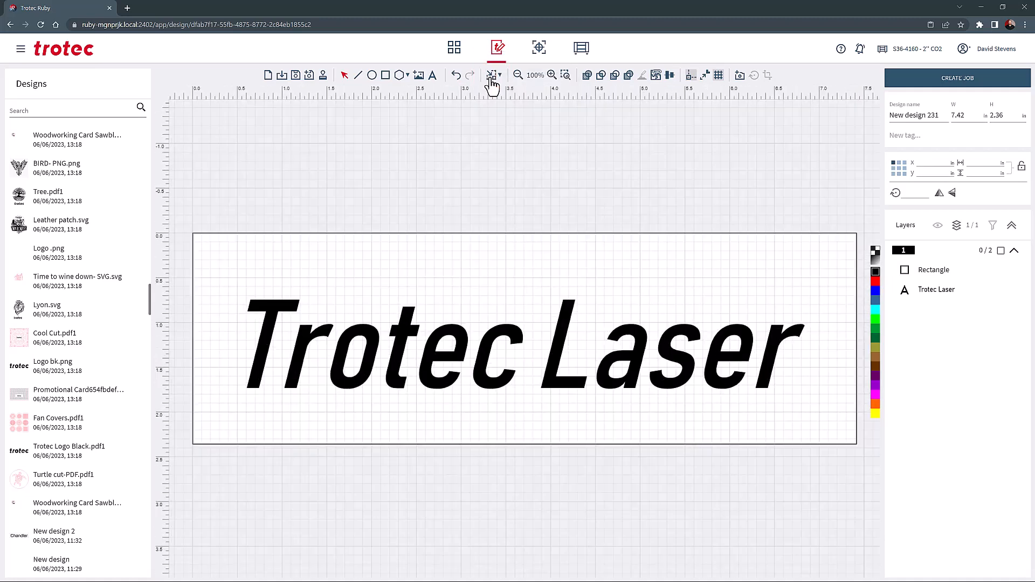
Step: Examine the design at a reduced zoom and at 100%, magnify the area around the letters La, and reset the zoom to 100%
click(519, 77)
click(520, 76)
click(520, 76)
click(519, 76)
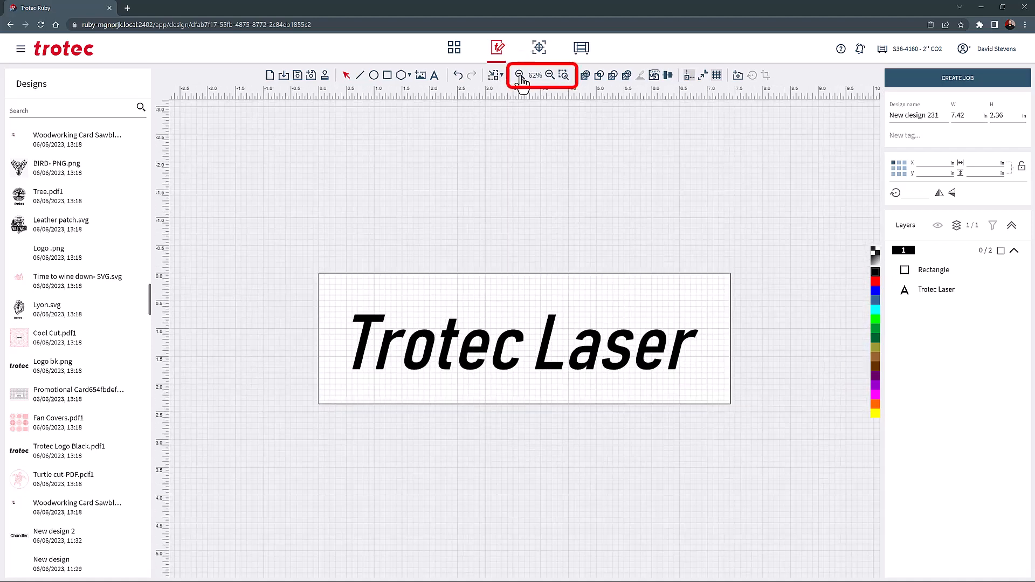
scroll(549, 79, up, 4)
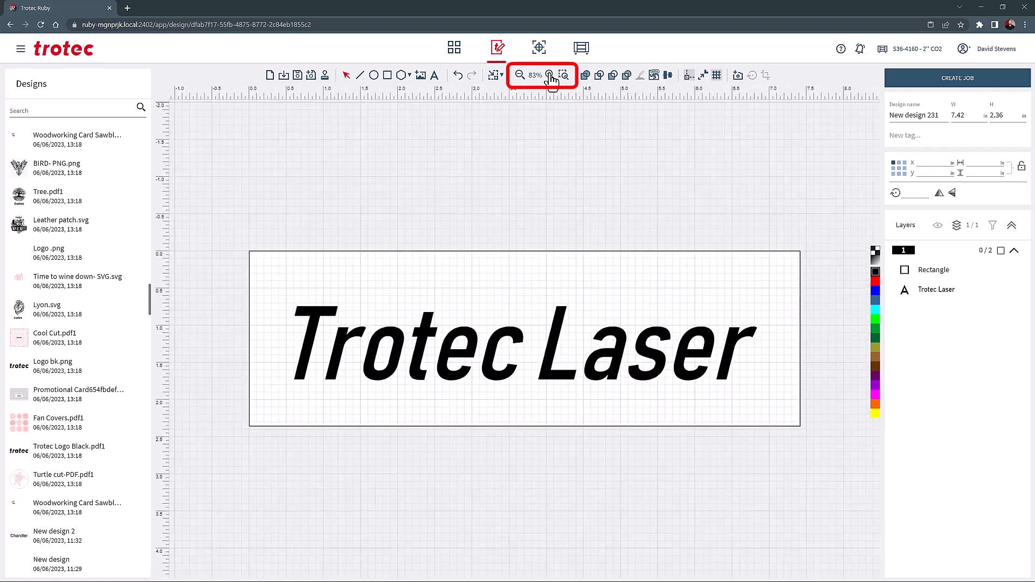
scroll(551, 80, up, 1)
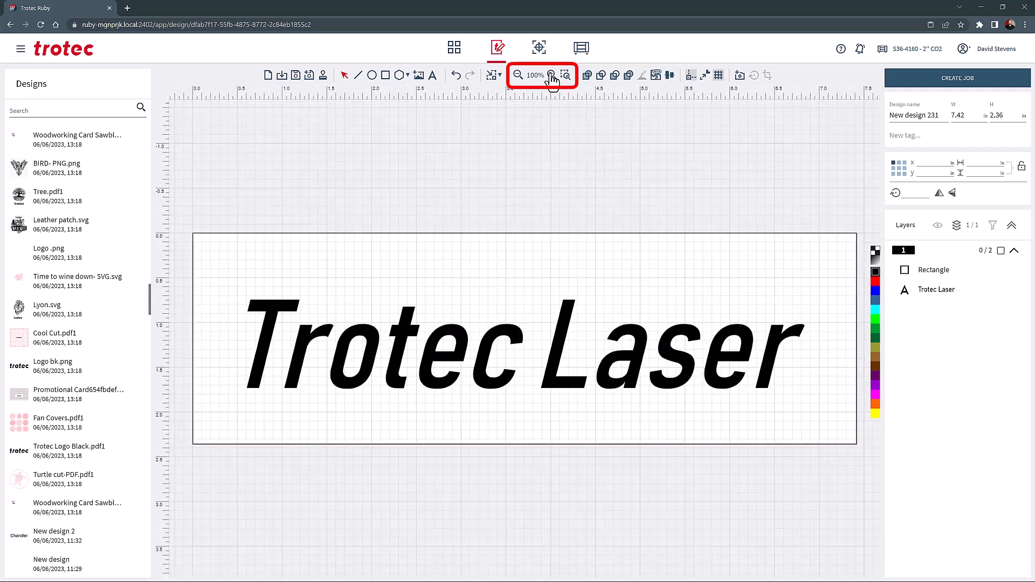
click(565, 75)
drag(536, 261, 654, 410)
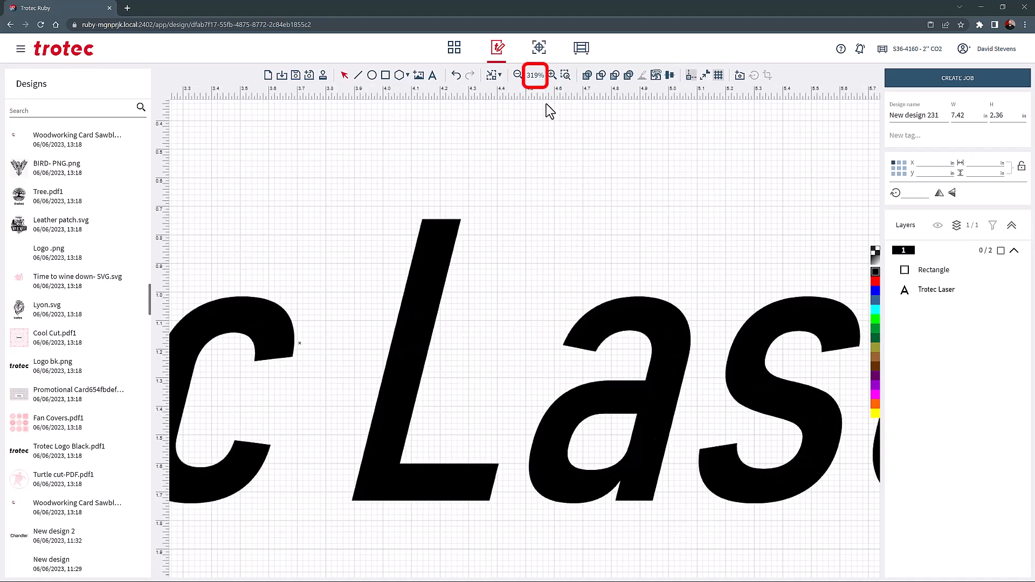
click(534, 76)
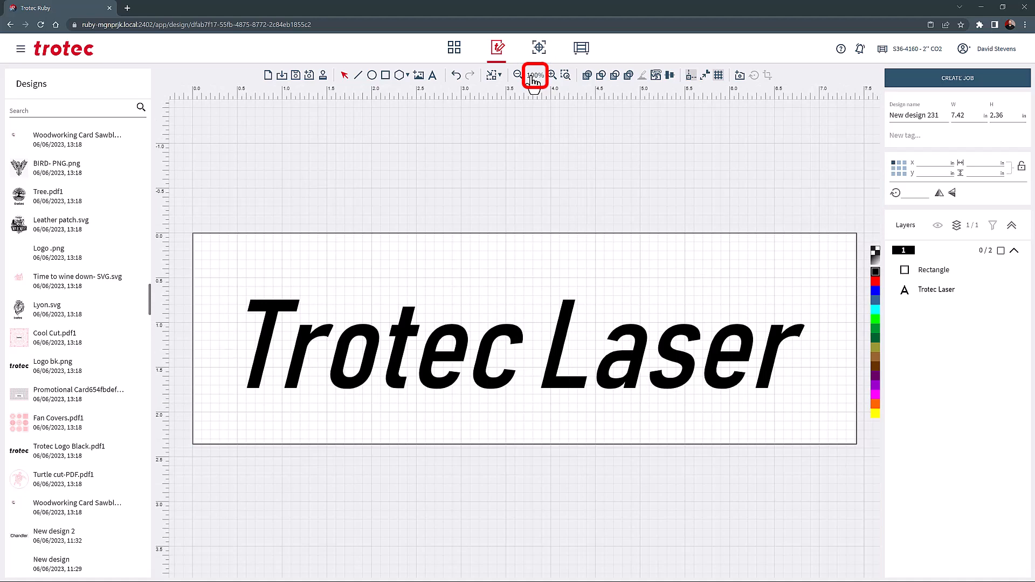
Step: Create a new design without saving the current one, and draw an ellipse about 3.5 by 3.7 in with an overlapping 3.3 in square
click(268, 75)
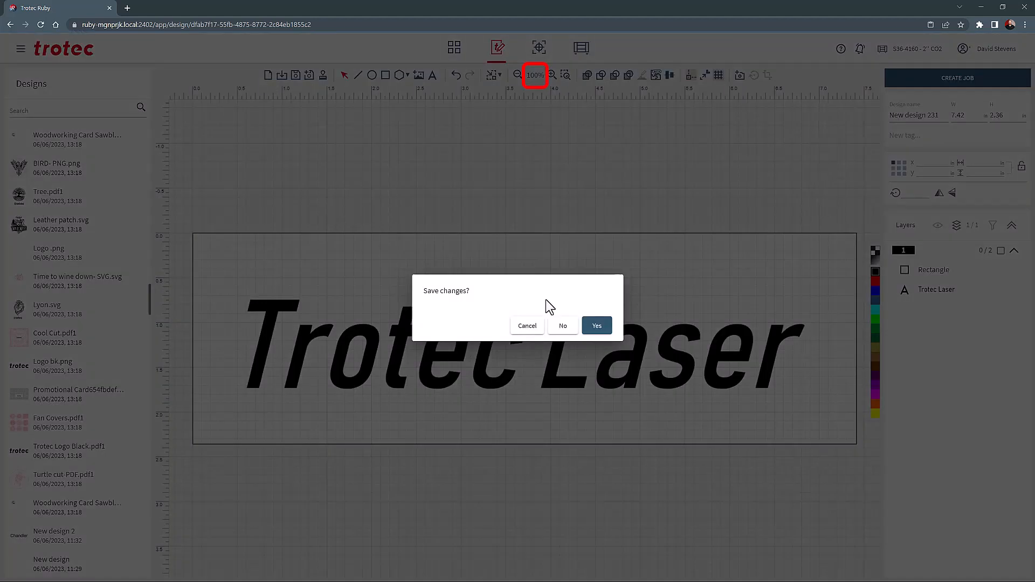
click(563, 326)
click(371, 75)
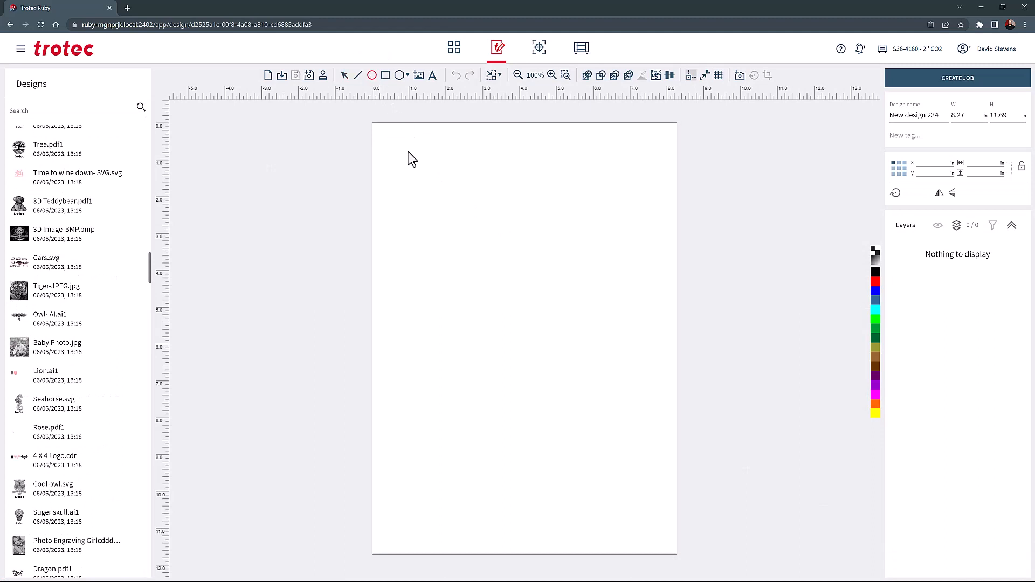
drag(409, 174, 539, 310)
click(385, 75)
drag(487, 250, 610, 371)
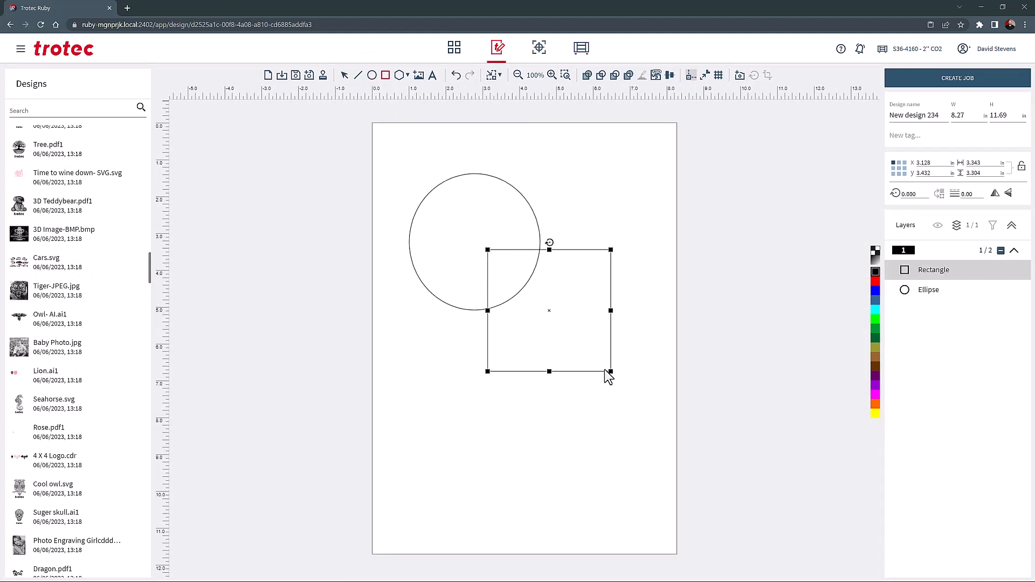
Step: Select the ellipse and the rectangle together and merge them into one shape
click(345, 76)
drag(380, 132, 646, 398)
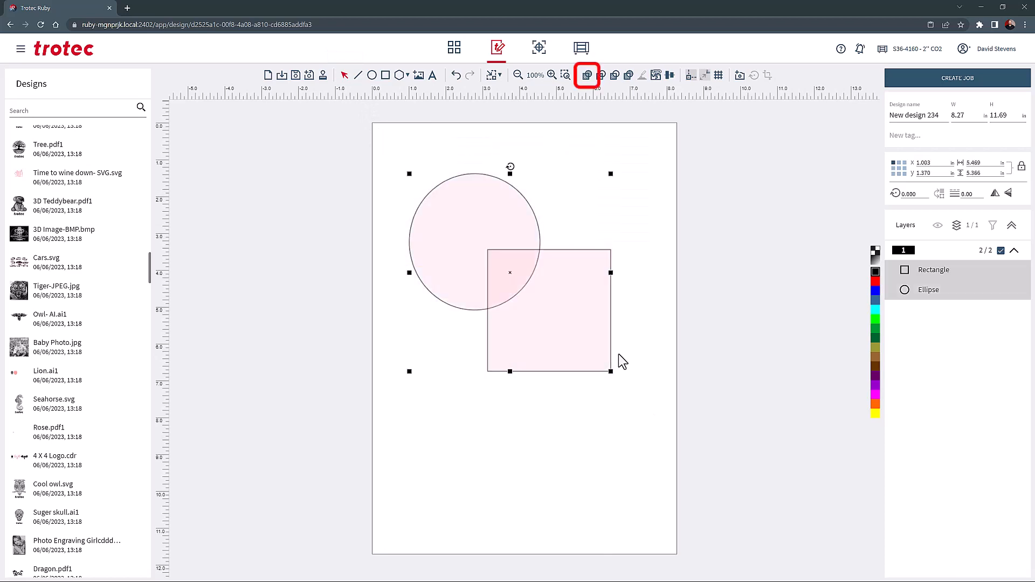
click(587, 78)
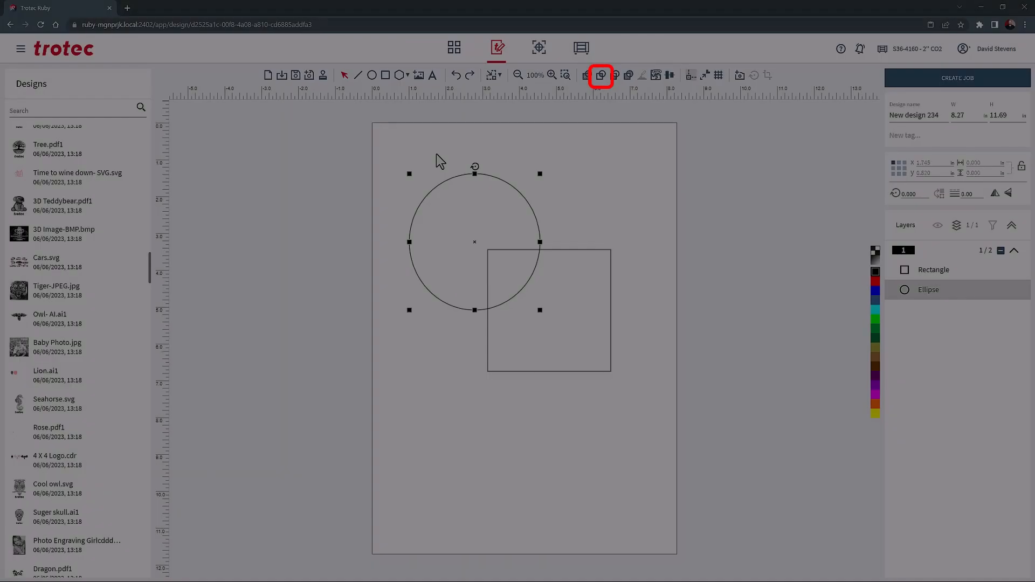
Step: Mark the ellipse as the clipping shape and intersect it with the rectangle, keeping only the overlapping part
click(439, 164)
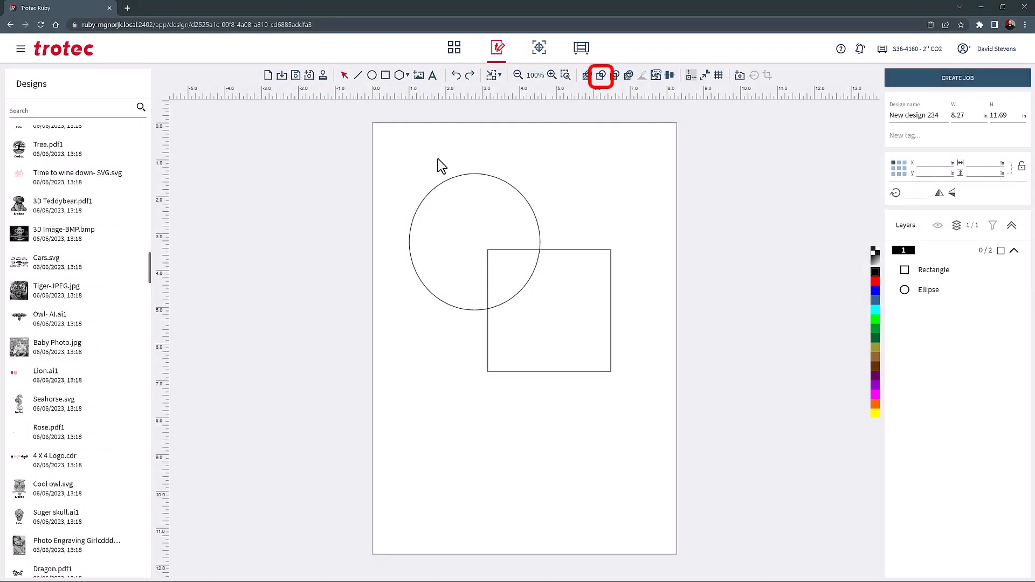
click(450, 183)
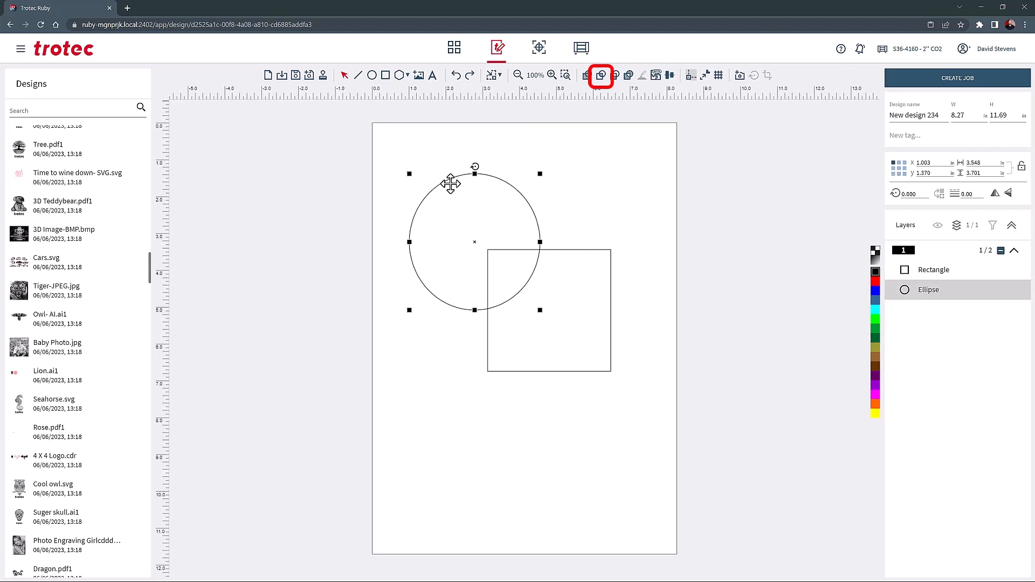
key(c)
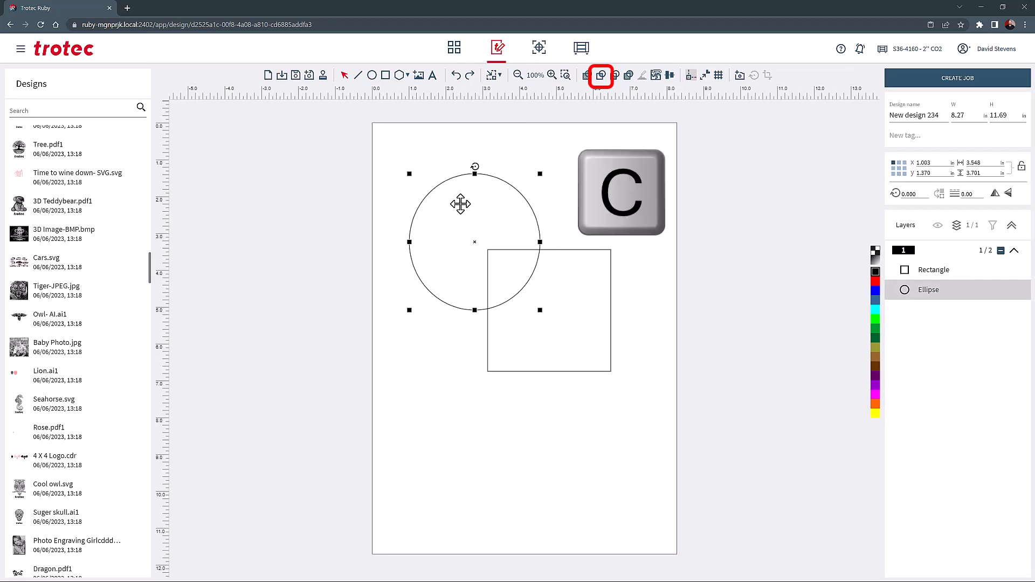
key(c)
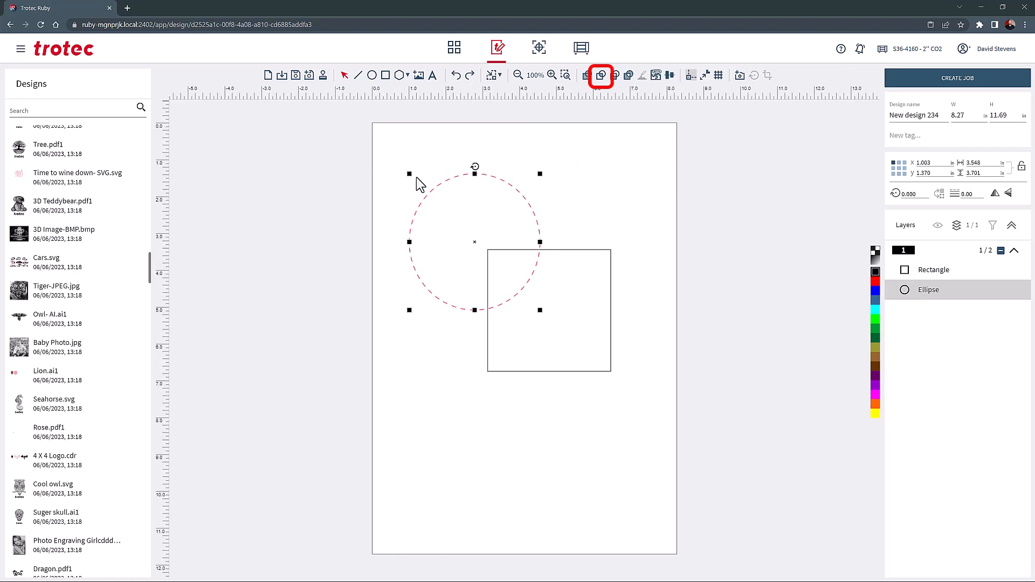
drag(394, 148, 642, 387)
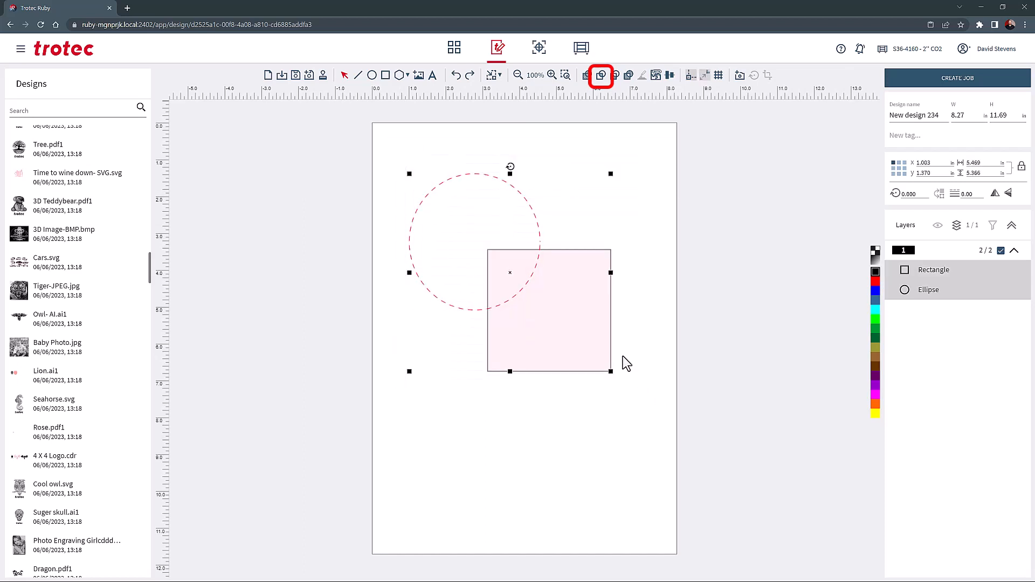
click(602, 76)
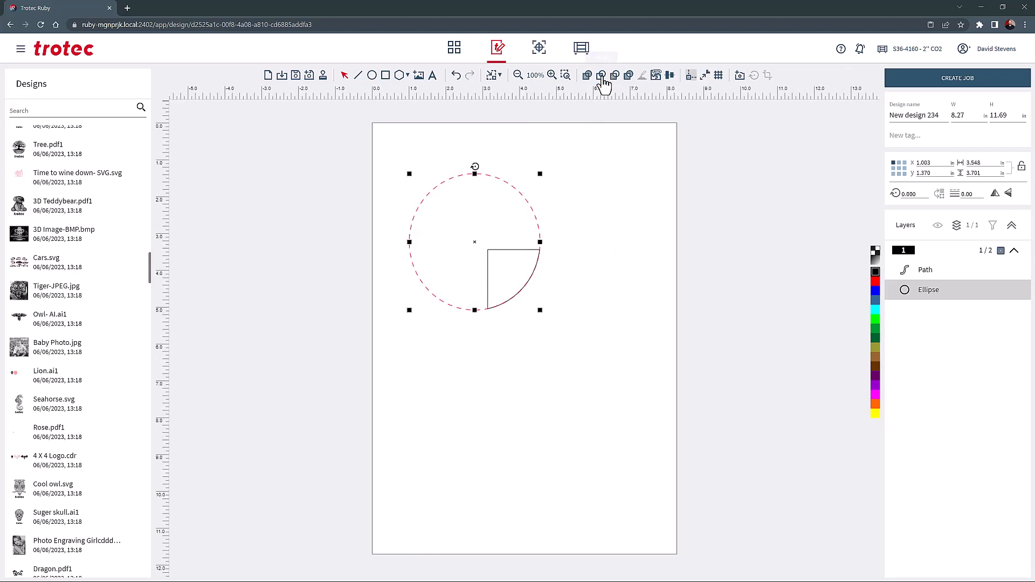
Step: Move the ellipse clear of the intersected piece to an x position of about 5.4 in, and delete both shapes
click(583, 151)
click(517, 204)
drag(518, 203, 653, 199)
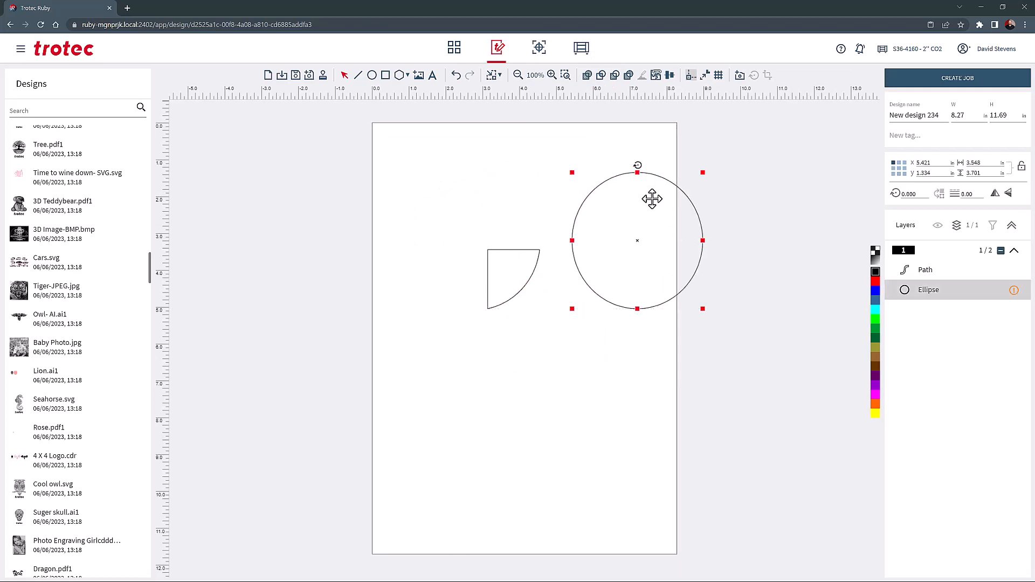
drag(445, 152, 749, 349)
key(Delete)
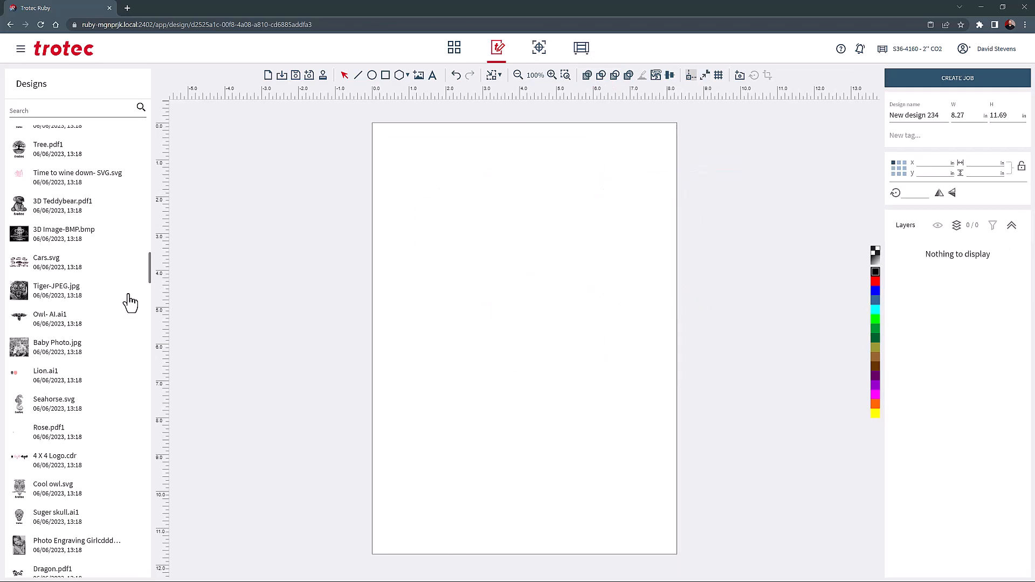
Step: Open Tiger-JPEG.jpg without saving the current design, and draw an ellipse about 11.35 by 11.75 in over the whole image
click(49, 296)
click(555, 325)
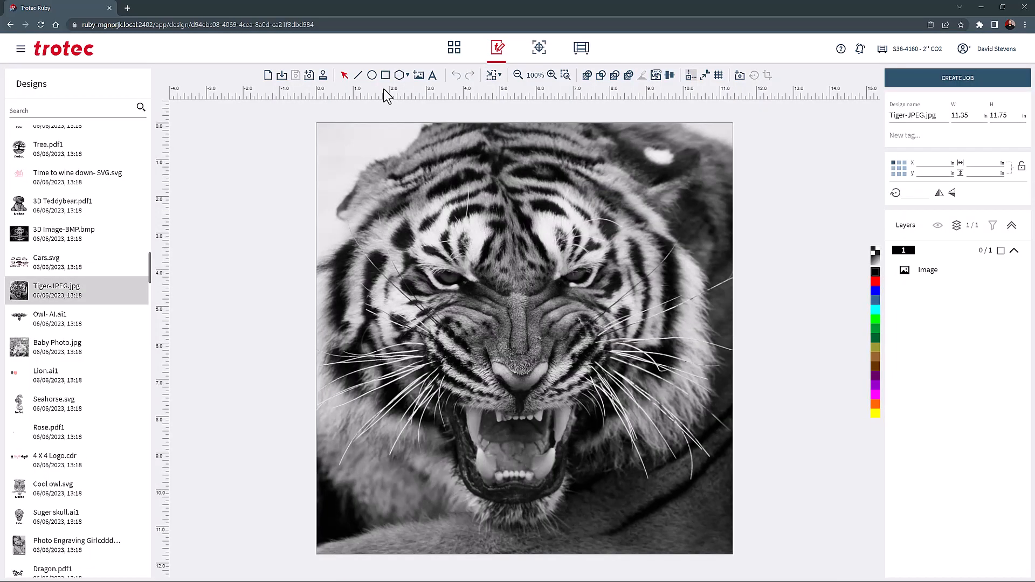
click(371, 75)
drag(317, 125, 731, 553)
Step: Mark the ellipse as the clipping shape and intersect it with the tiger image to crop the picture to its outline
click(301, 145)
click(358, 177)
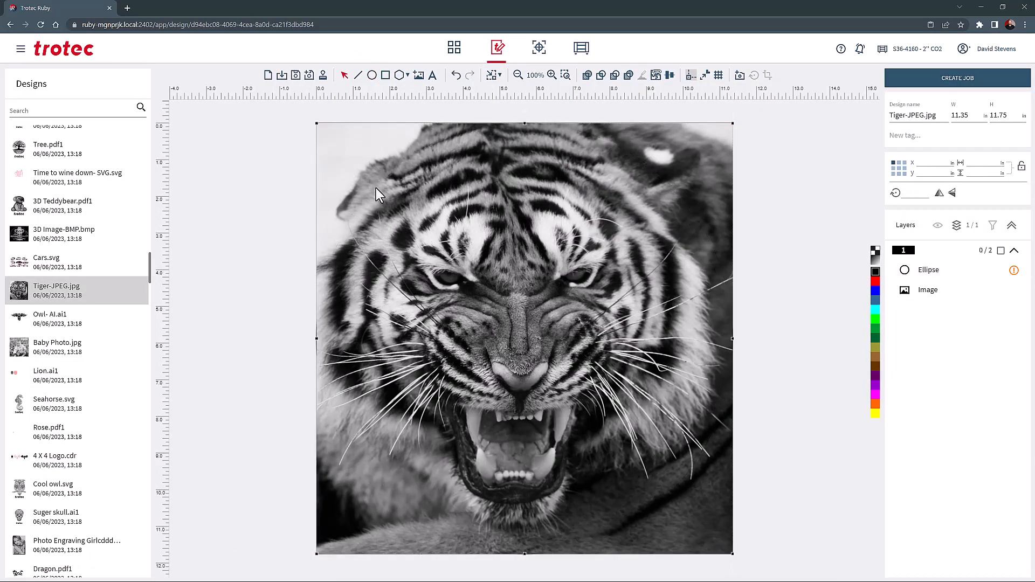
click(377, 189)
click(376, 187)
click(378, 188)
click(378, 190)
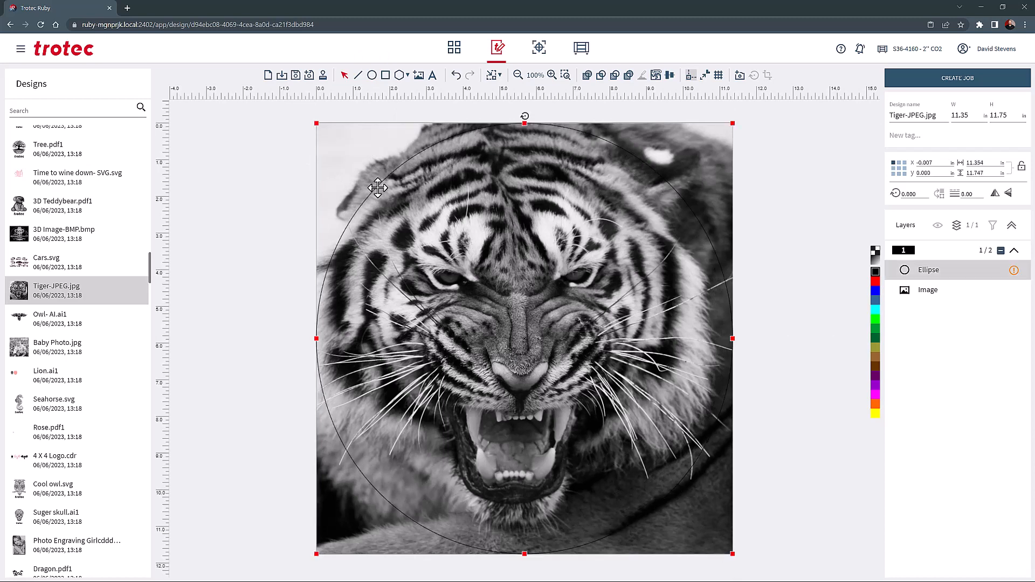
key(c)
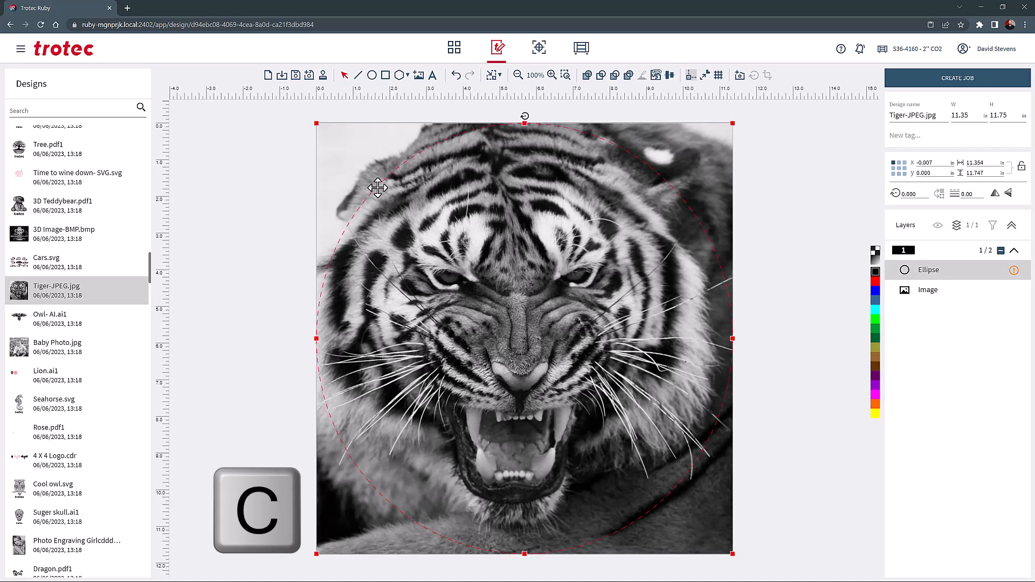
drag(301, 112, 739, 561)
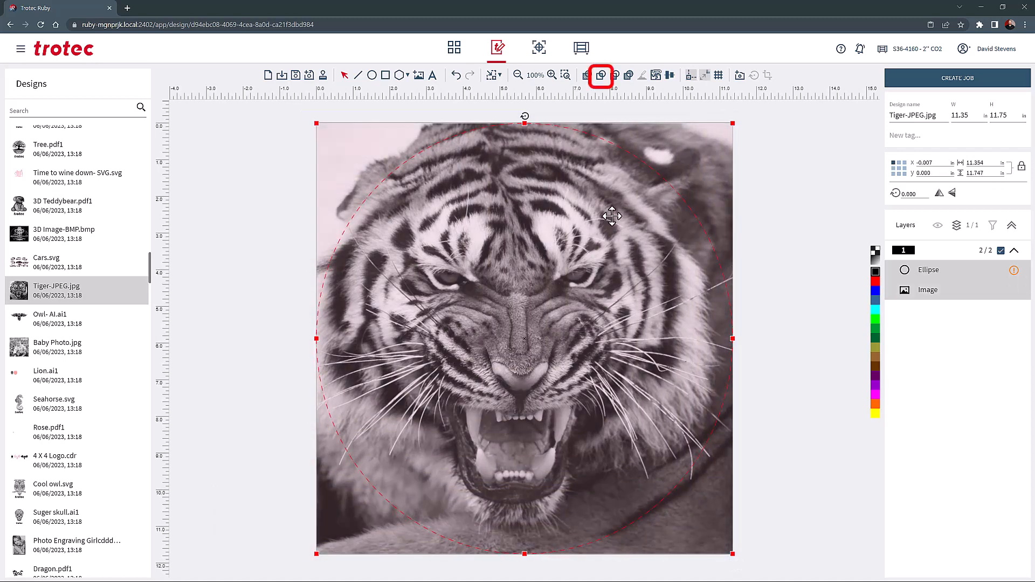
click(603, 77)
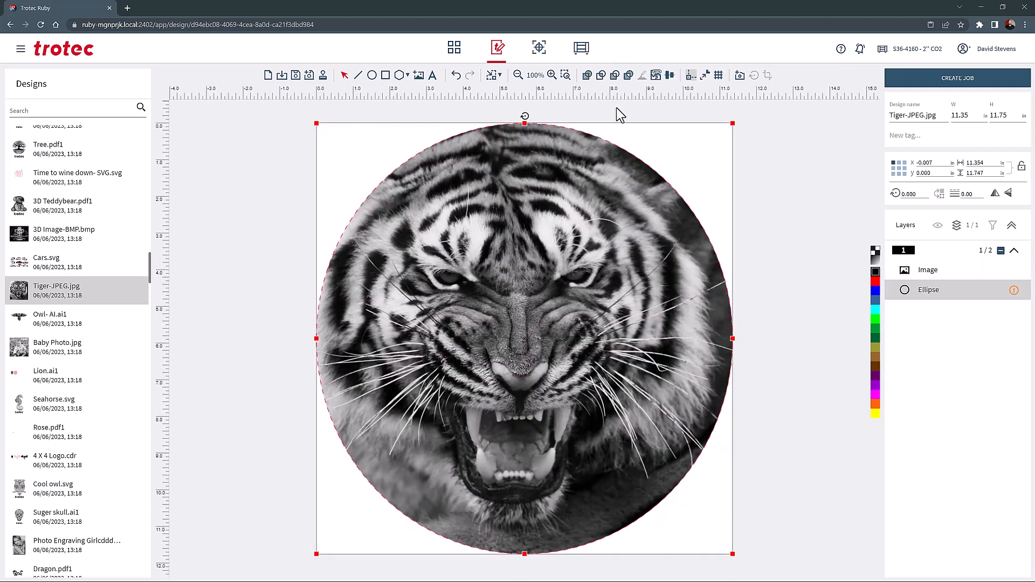
Step: Replace the cropped image and ellipse with a circle about 4.6 in across and an overlapping square about 3.9 in per side
drag(283, 115, 771, 560)
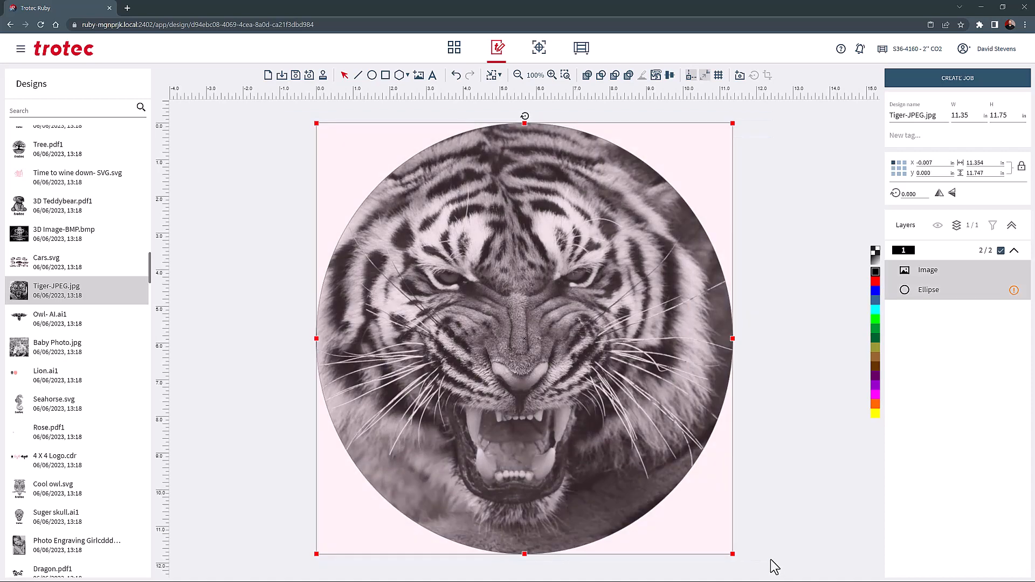
key(Delete)
click(372, 75)
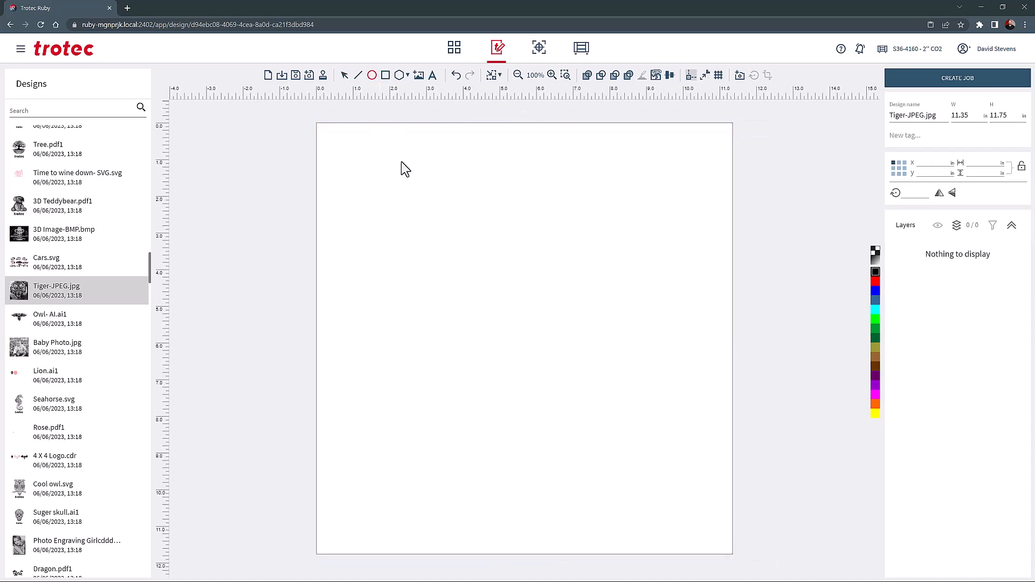
drag(389, 161, 545, 332)
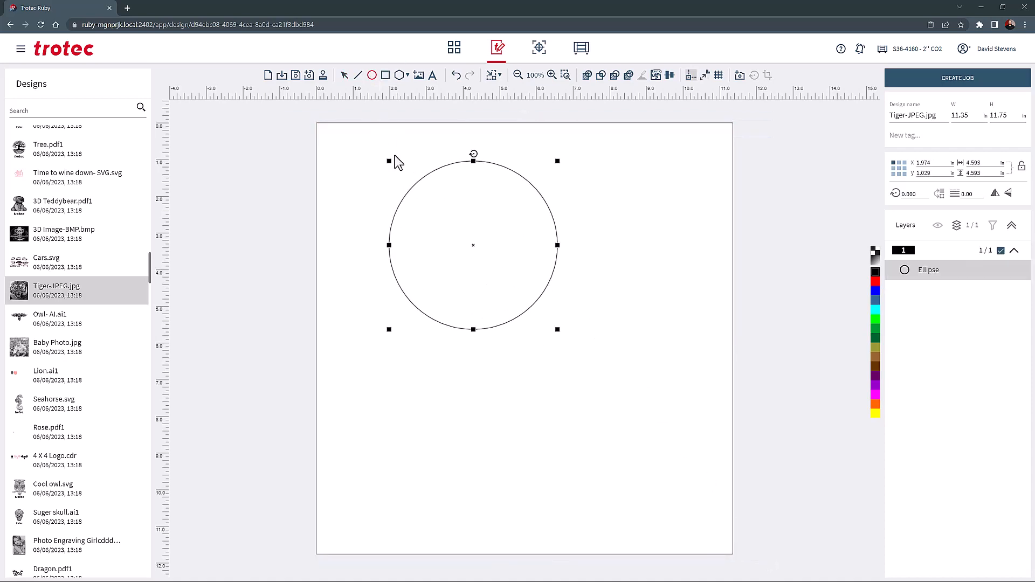
click(385, 75)
drag(473, 243, 597, 388)
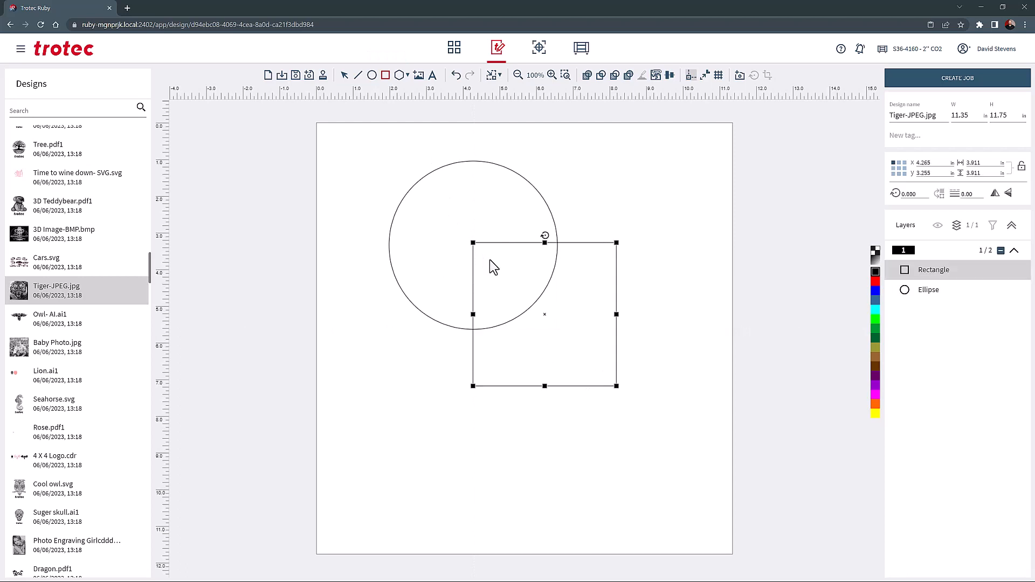
Step: Mark the circle as the clipping shape and subtract it from the square
click(345, 76)
key(c)
click(457, 162)
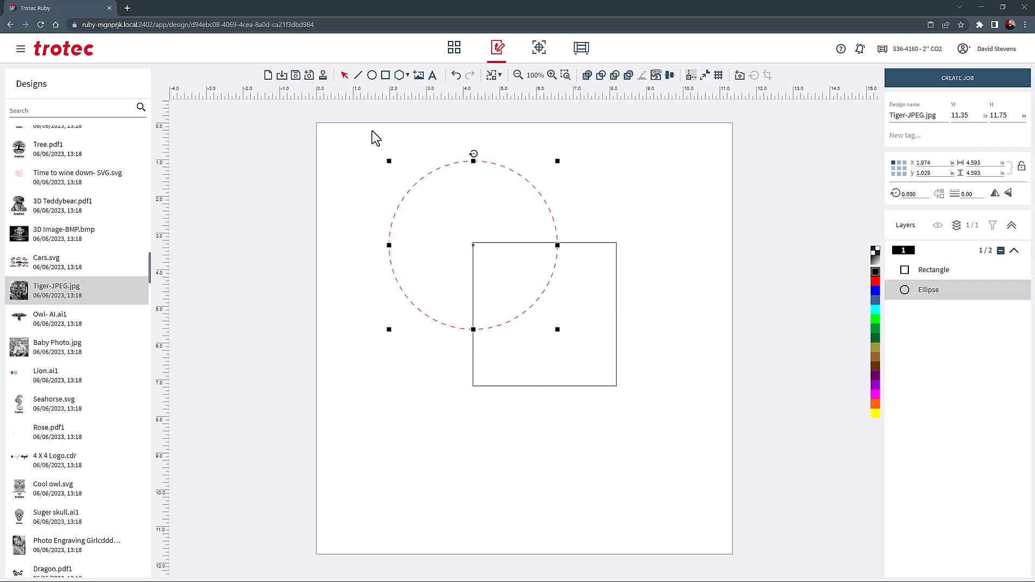
drag(371, 130, 647, 400)
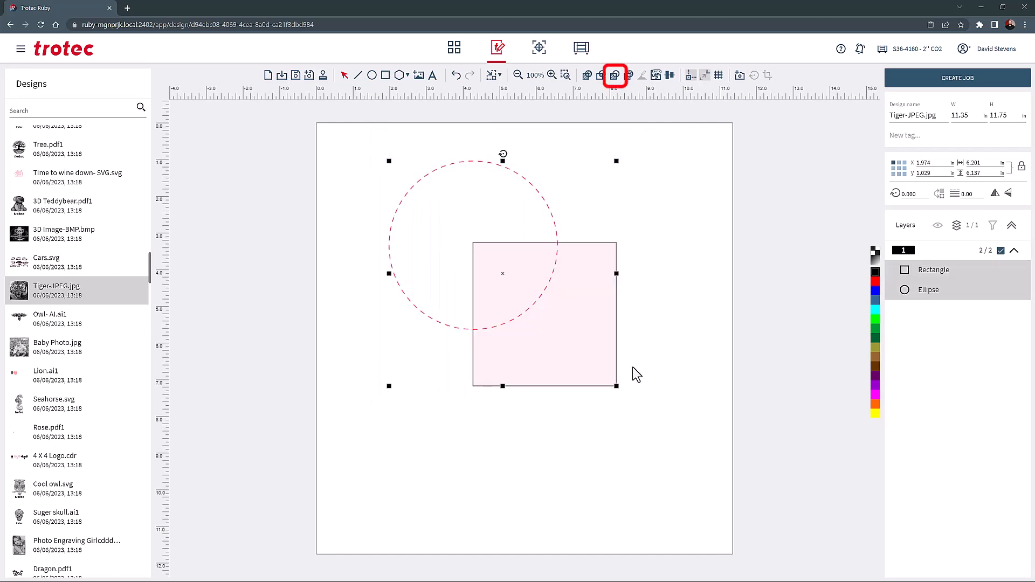
click(615, 77)
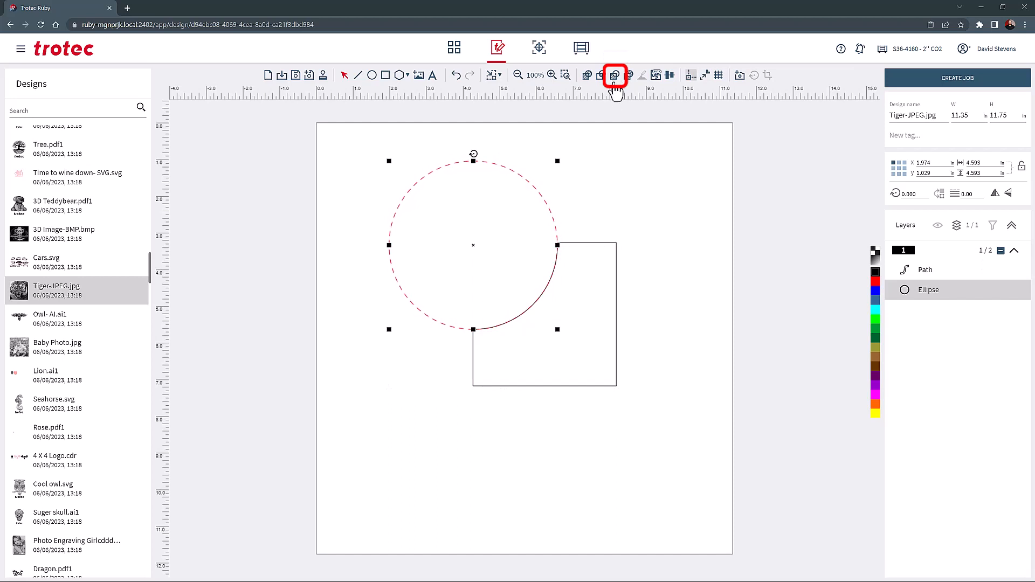
click(613, 153)
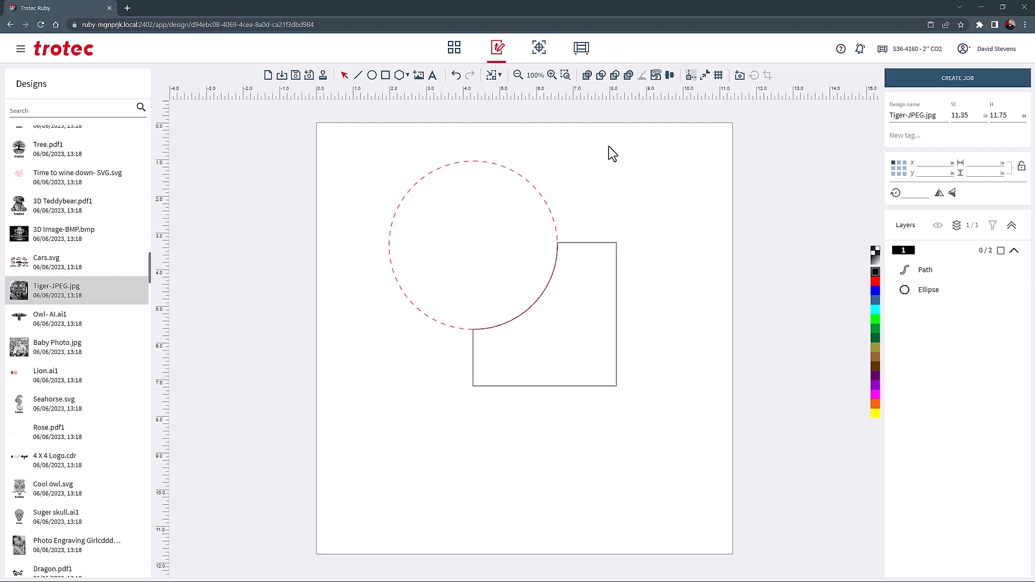
Step: Move the circle clear of the cut square, and undo the move
drag(488, 225, 472, 210)
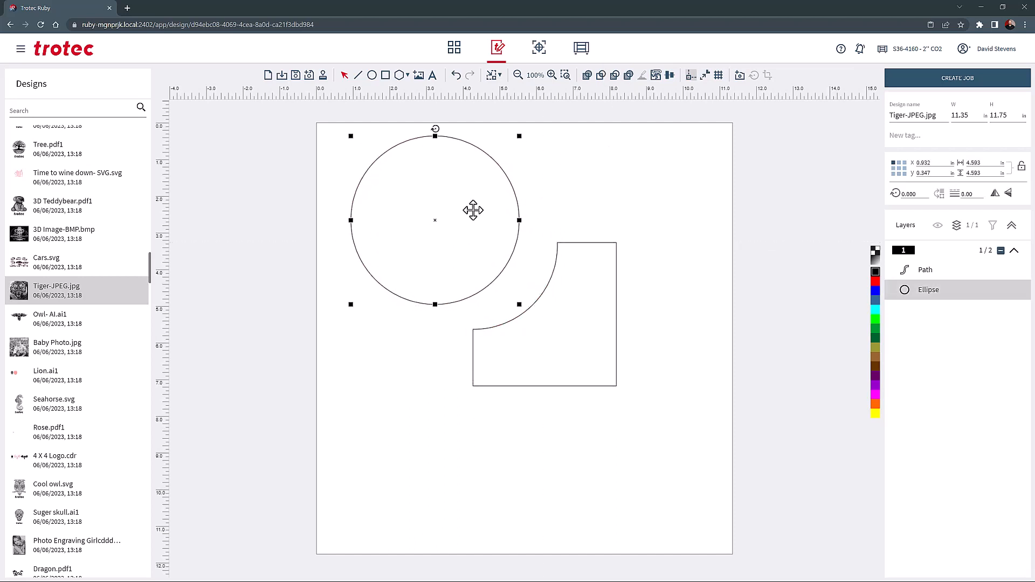
click(456, 77)
click(456, 77)
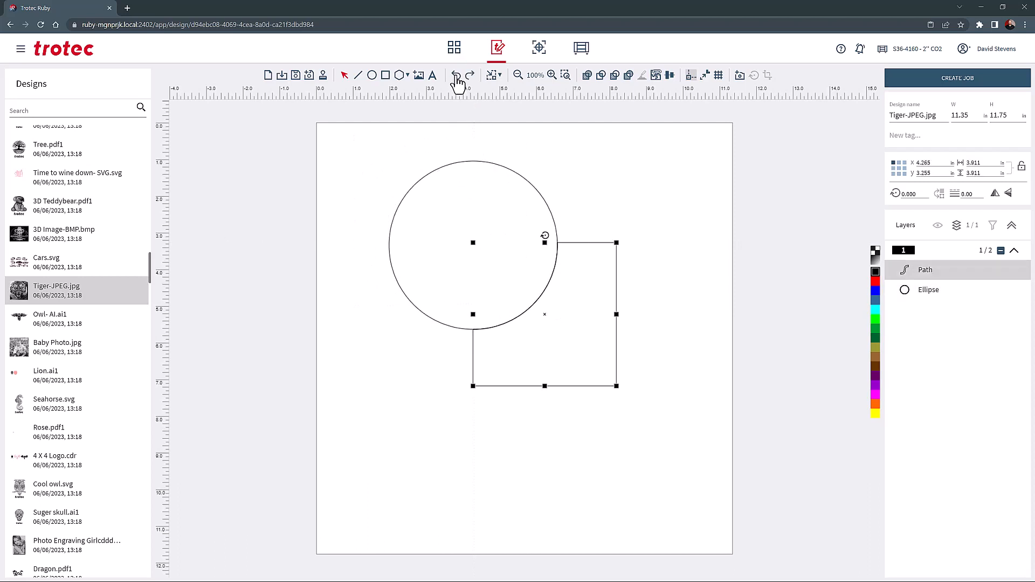
click(460, 150)
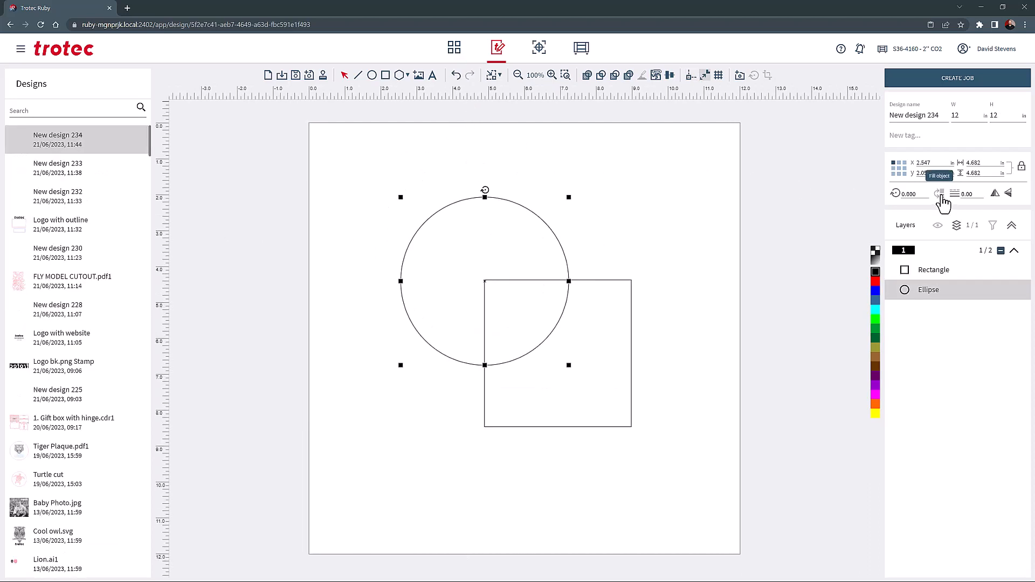
Step: Fill the circle black, and change the overlapping square to red with a solid fill
click(941, 195)
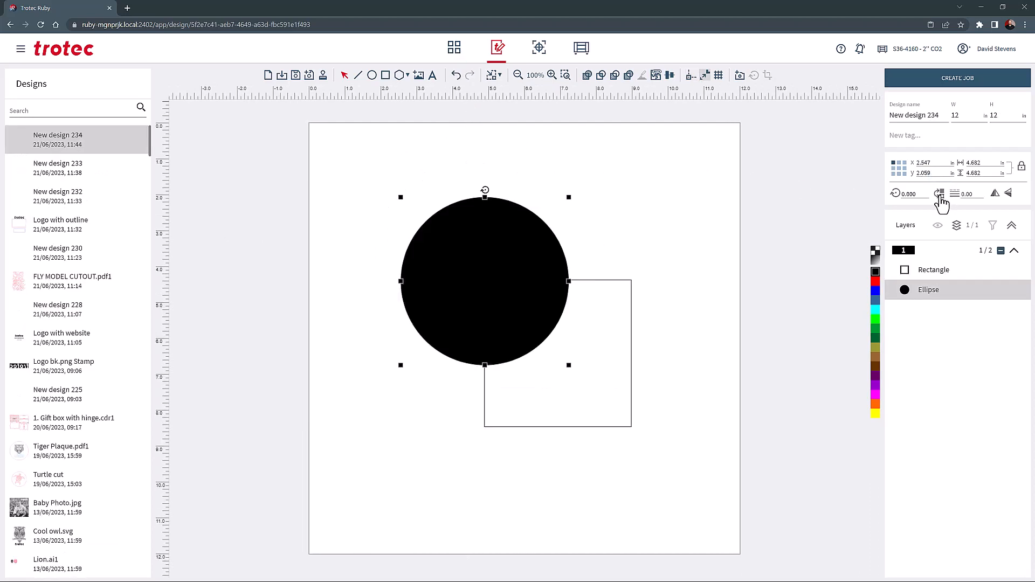
click(618, 341)
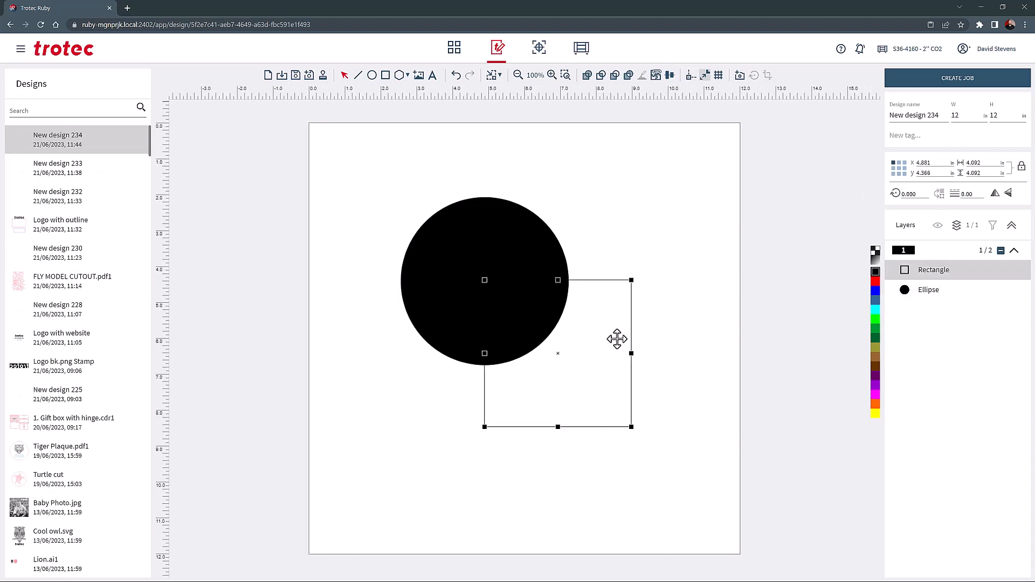
click(875, 281)
click(941, 195)
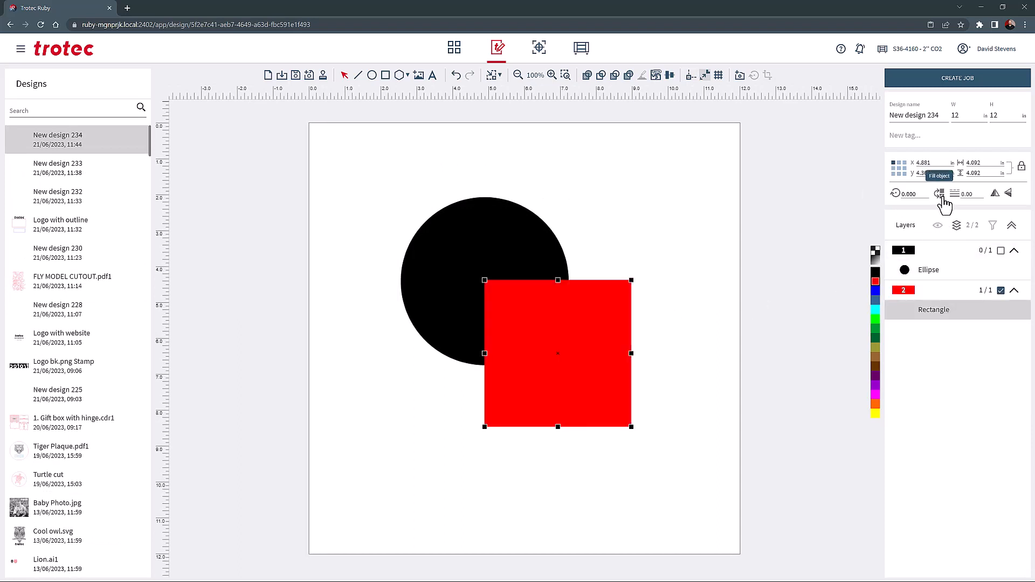
click(658, 225)
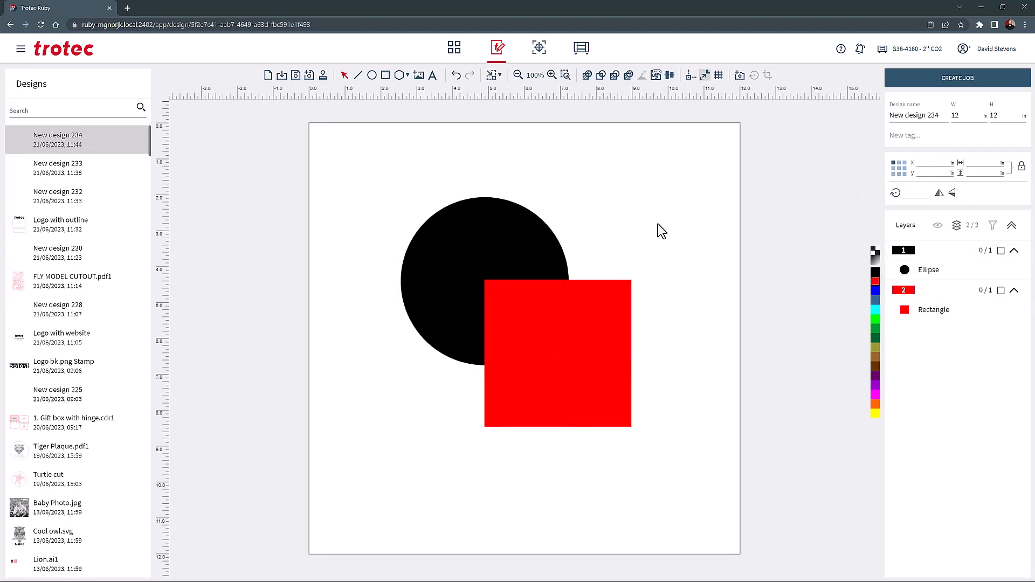
Step: Mark the filled circle as the clipping shape, select it with the red square, and exclude their overlap
click(504, 233)
key(c)
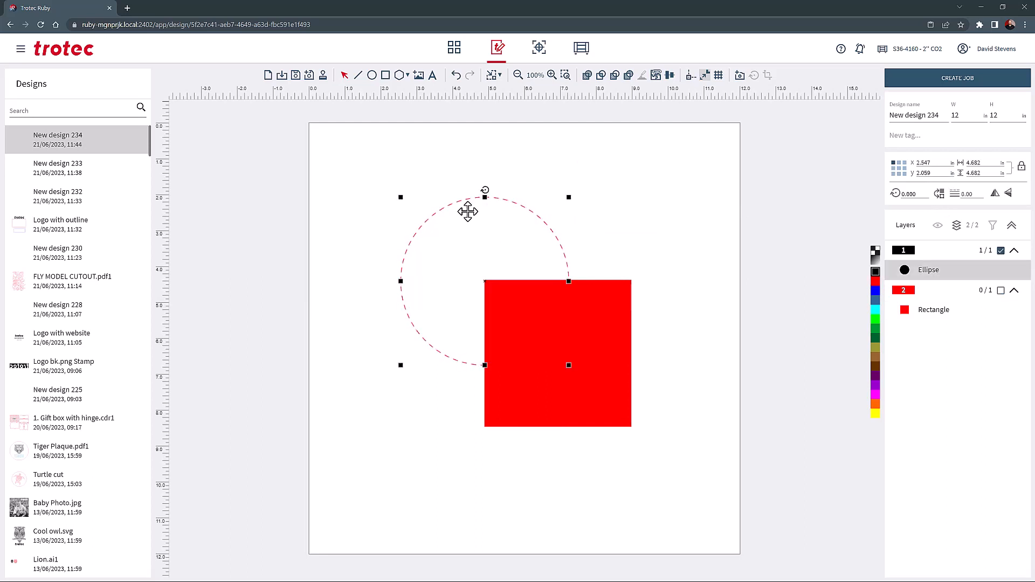
drag(363, 158, 683, 458)
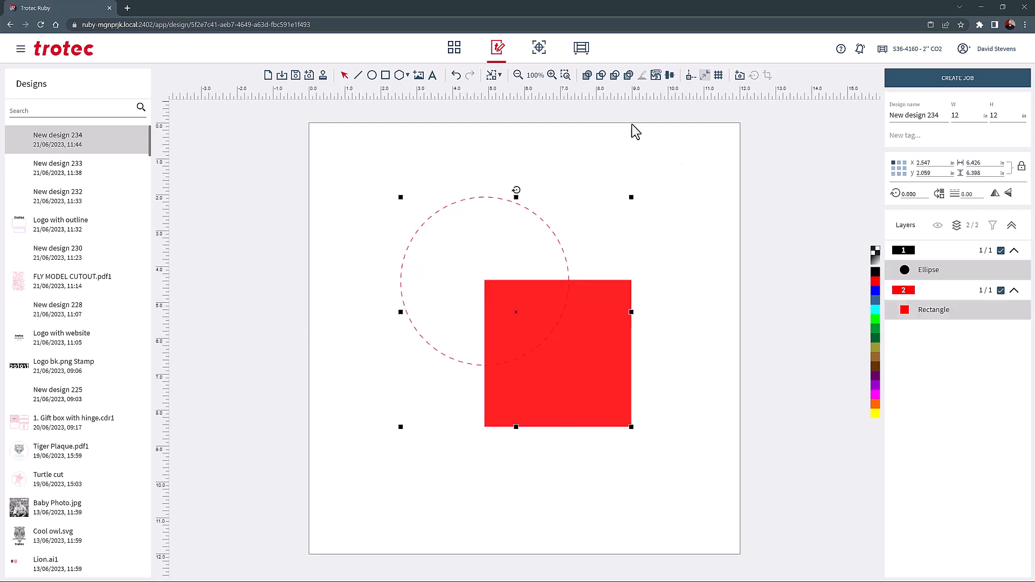
click(628, 77)
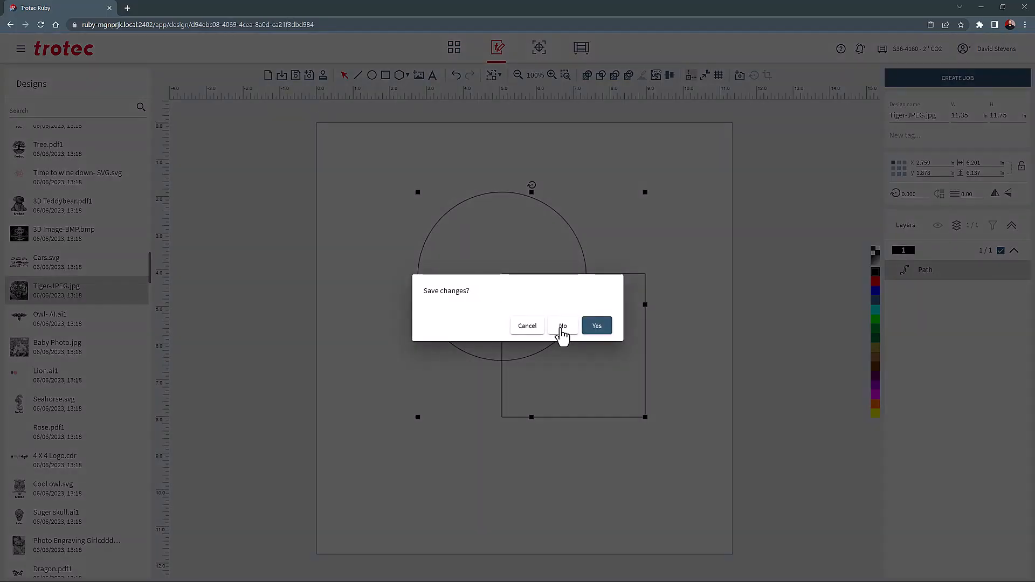
Step: Open BIRD- PNG.png without saving the current design, and trace the image with cluster size 10, threshold 128 and High smoothen level
click(562, 327)
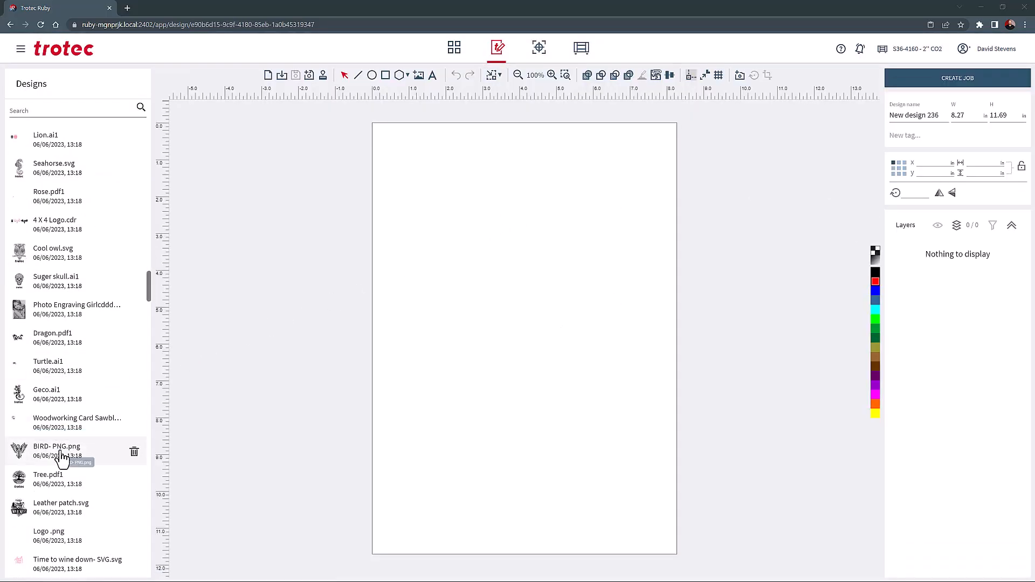
click(61, 457)
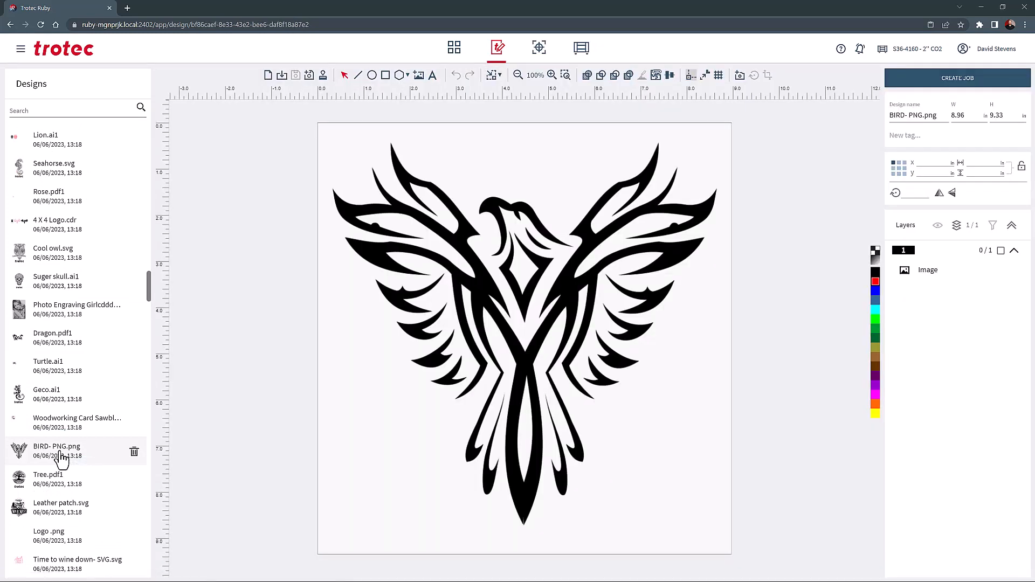
click(529, 251)
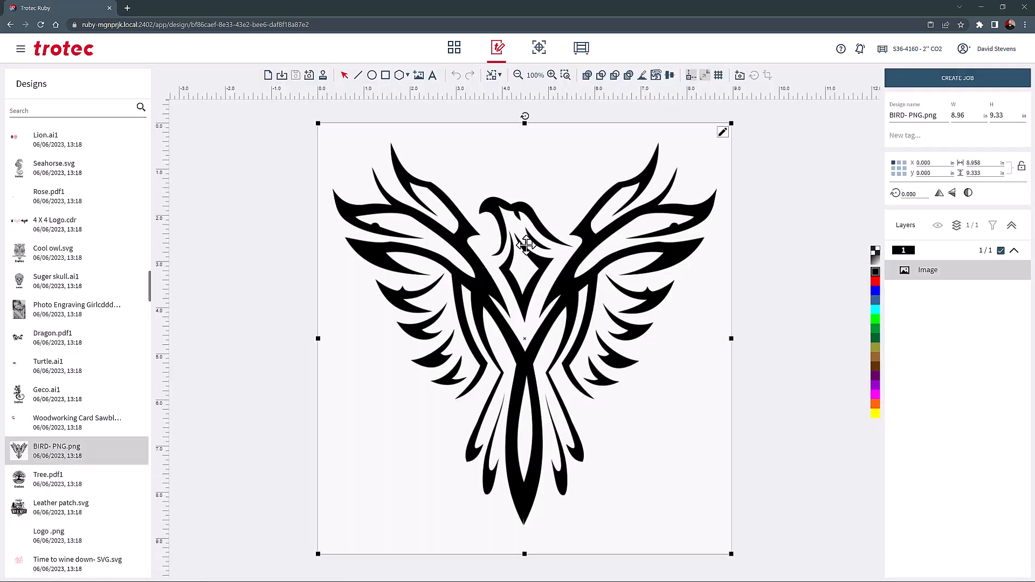
click(931, 274)
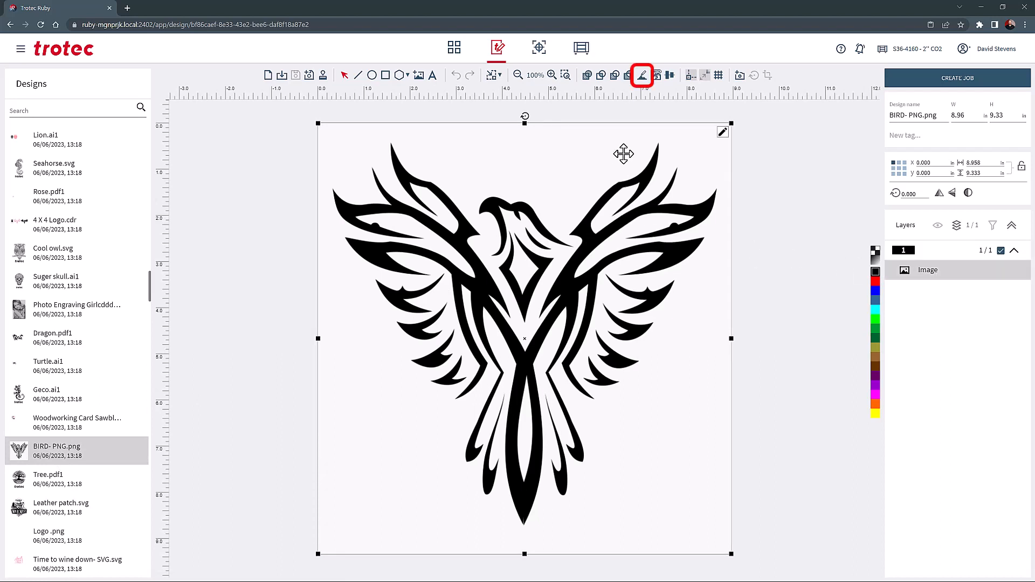
click(642, 77)
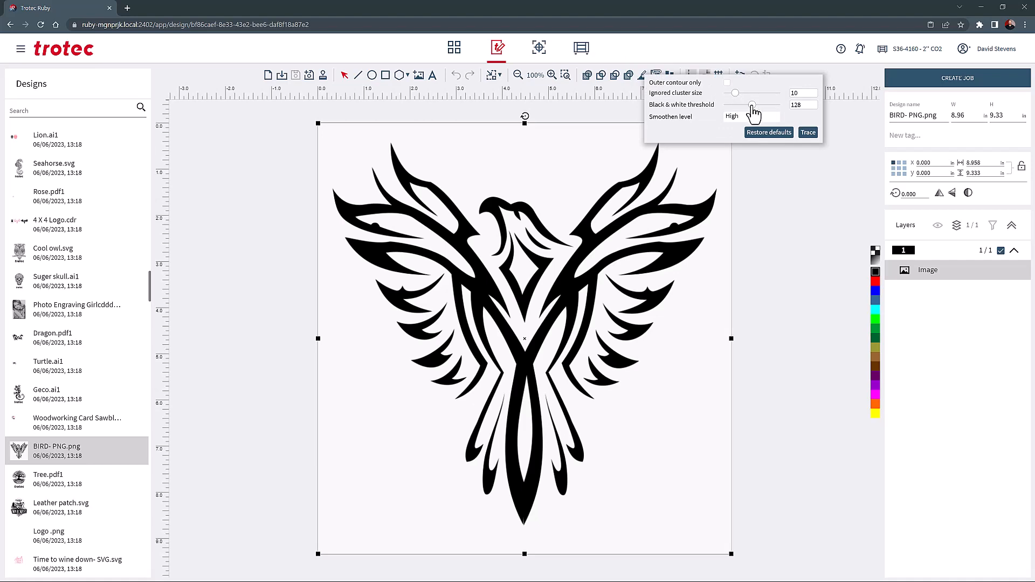
click(806, 135)
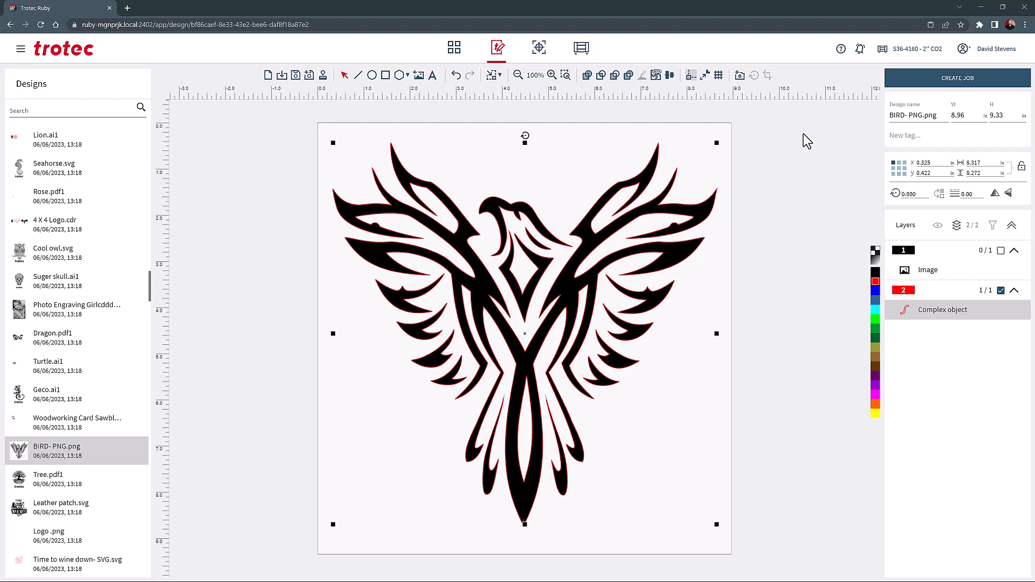
Step: Delete the original bird image from behind the traced red outline
click(719, 133)
drag(722, 139, 778, 153)
key(Delete)
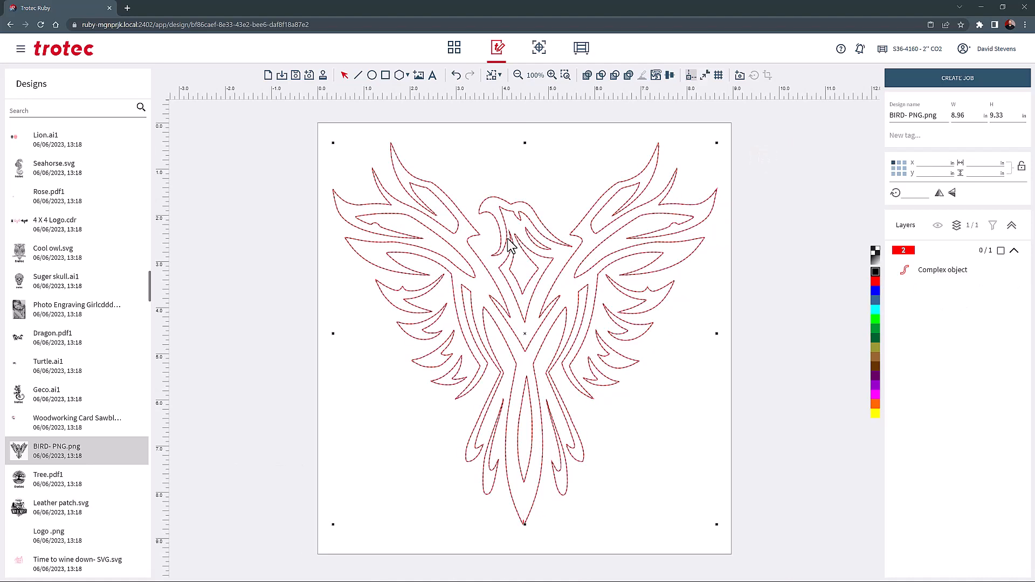
click(475, 139)
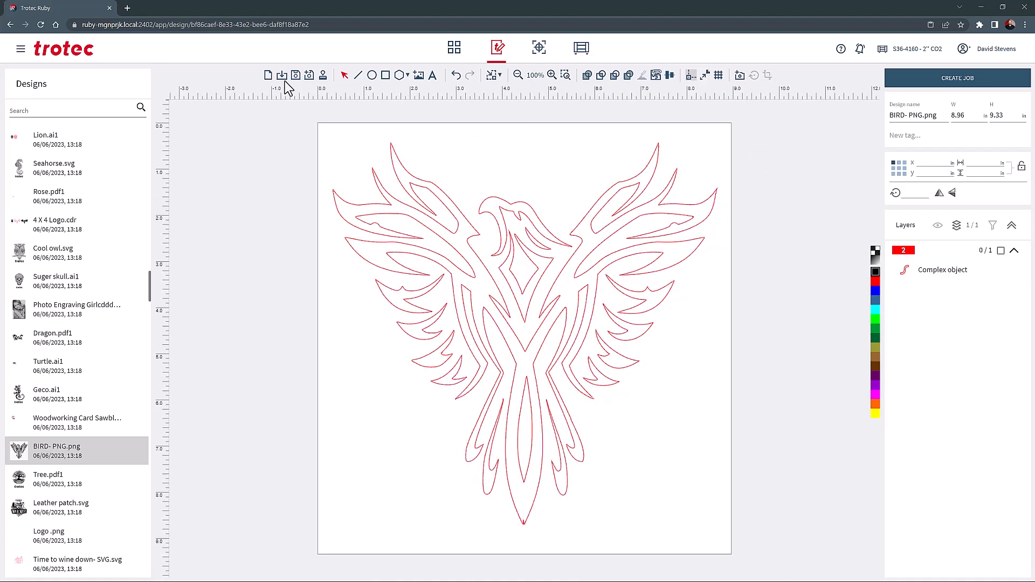
Step: Start a new design without saving the traced bird, and open FLY MODEL CUTOUT.pdf1
click(268, 75)
click(563, 326)
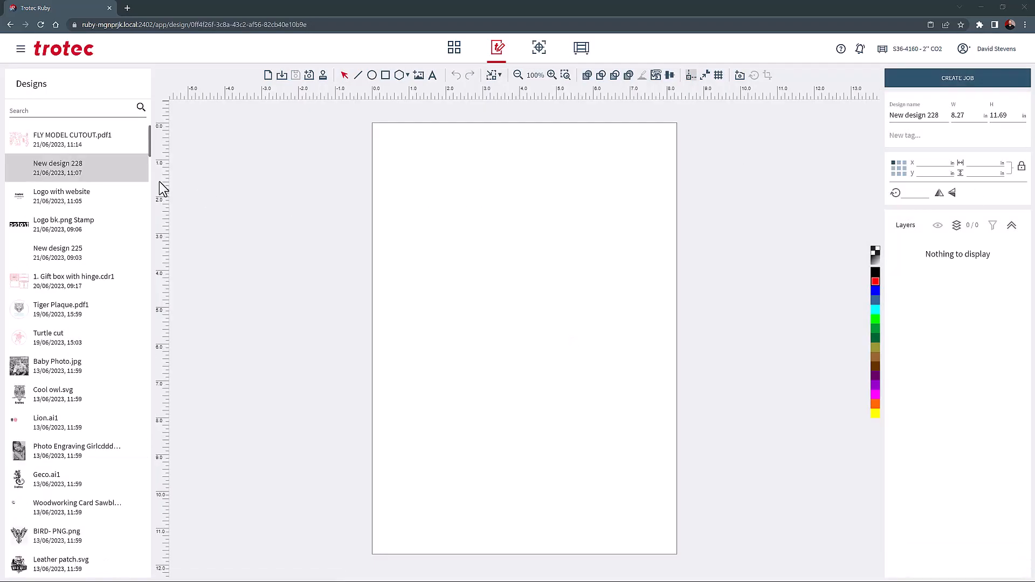
click(43, 146)
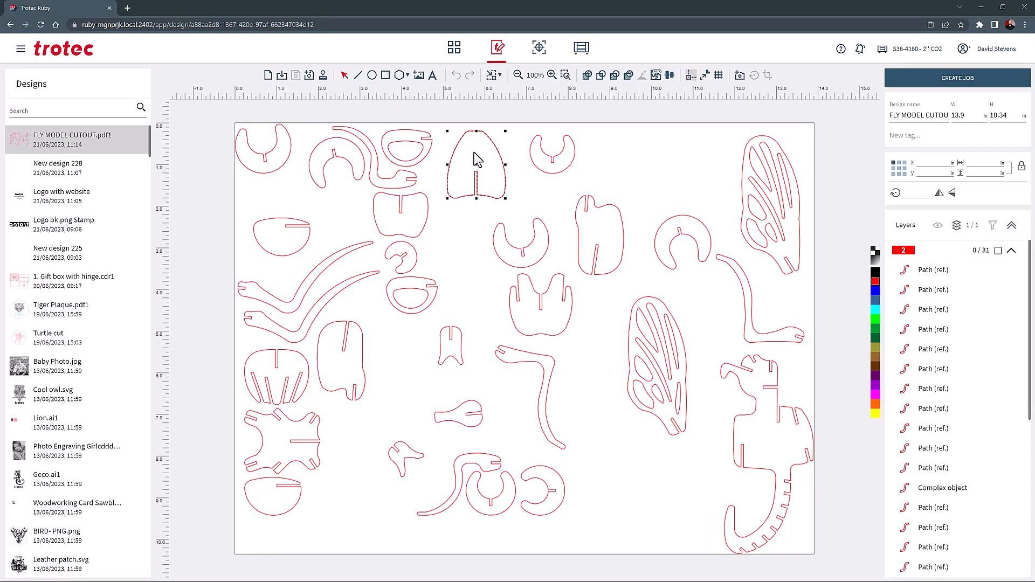
Step: Rotate the arch-shaped part near the page's upper edge by about 12.25° and shift it slightly toward the neighbouring parts
drag(476, 160, 471, 127)
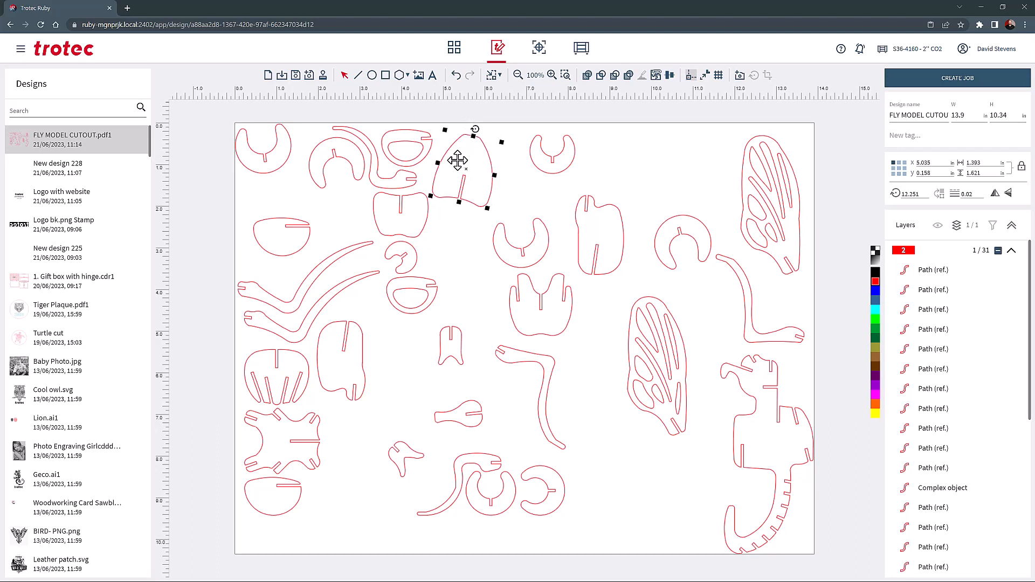
drag(458, 162, 452, 157)
click(514, 161)
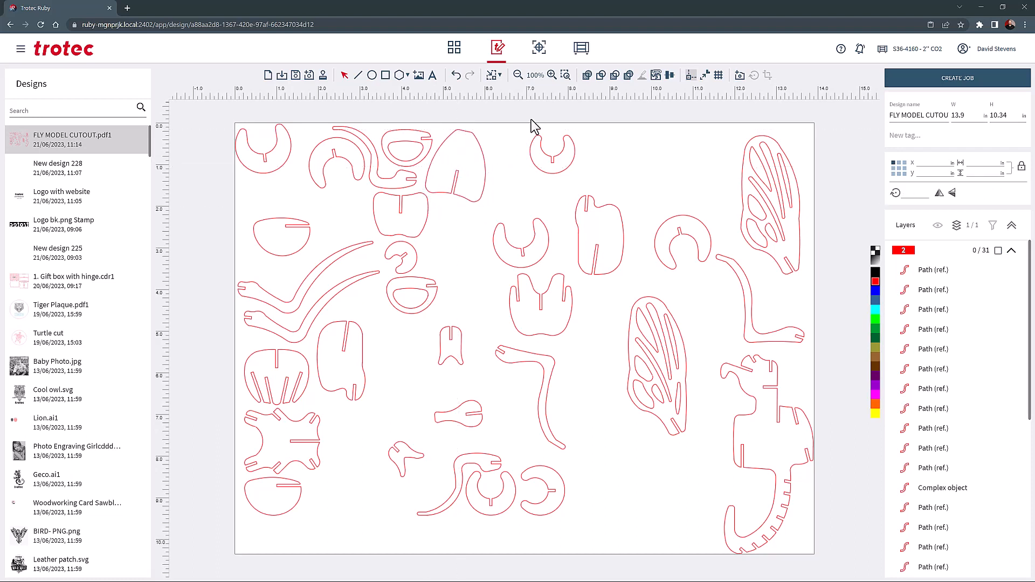
Step: Nest all the fly model parts with spacing 1.00, 2 attempts, 3 iterations, rotation step 4.00 and hole use enabled
drag(214, 108, 838, 566)
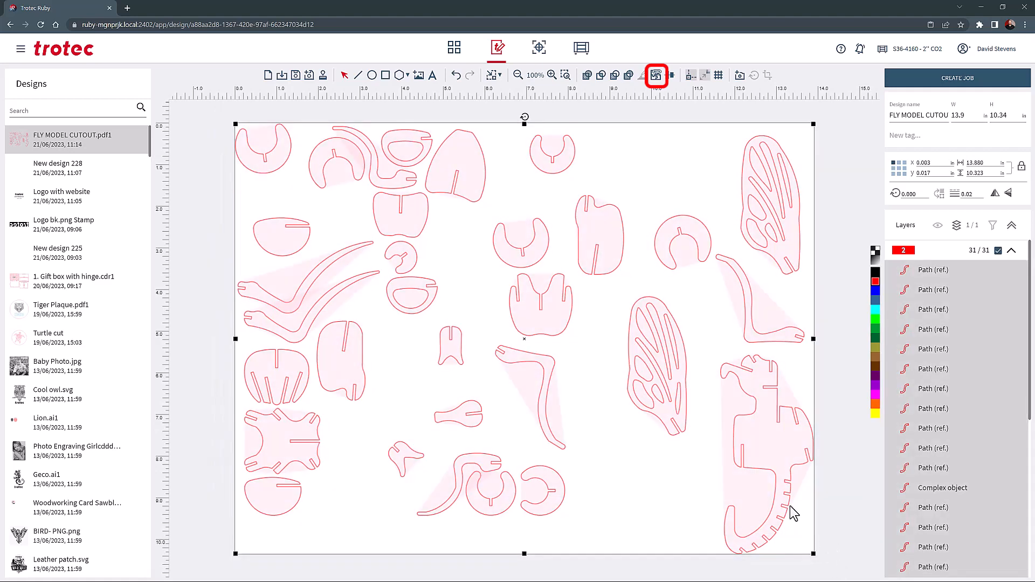
click(656, 77)
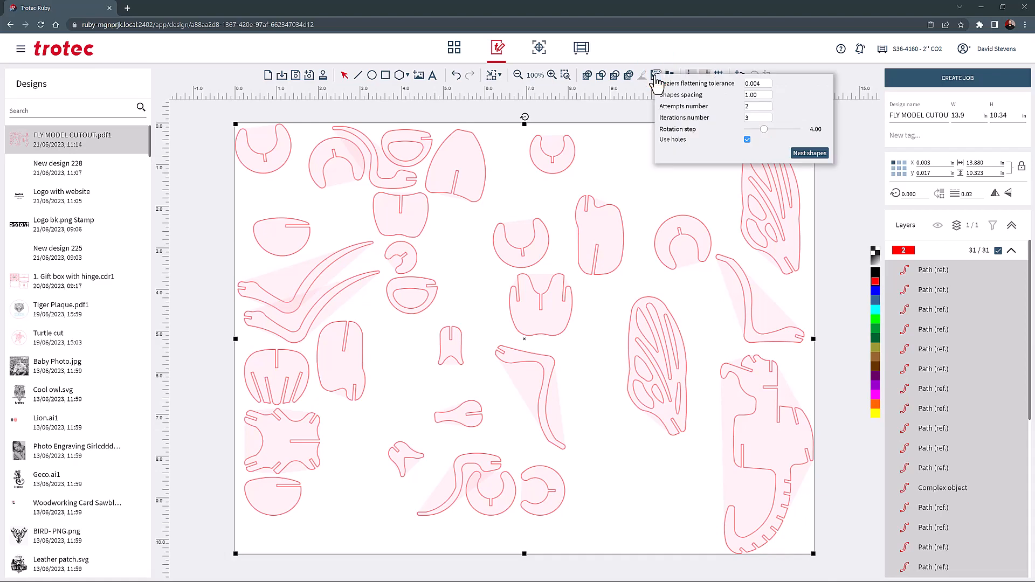
click(794, 153)
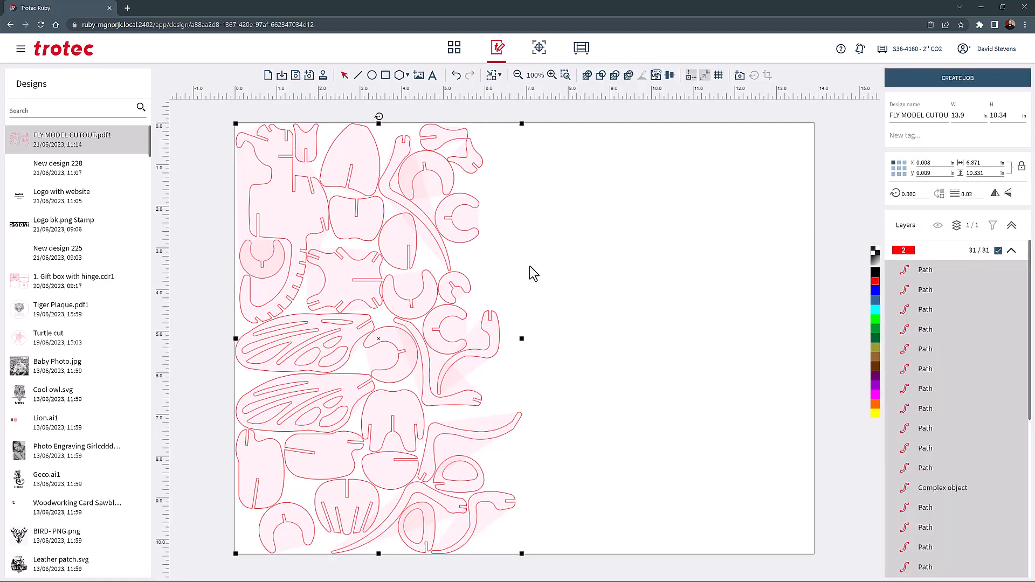
click(529, 266)
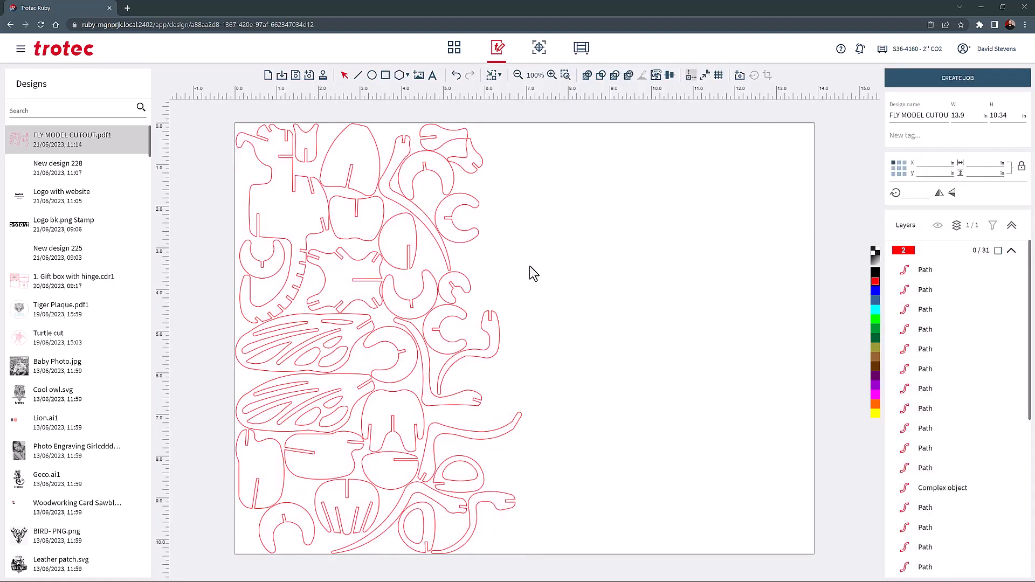
Step: Fit the page to the nested fly model parts and save the design
click(491, 76)
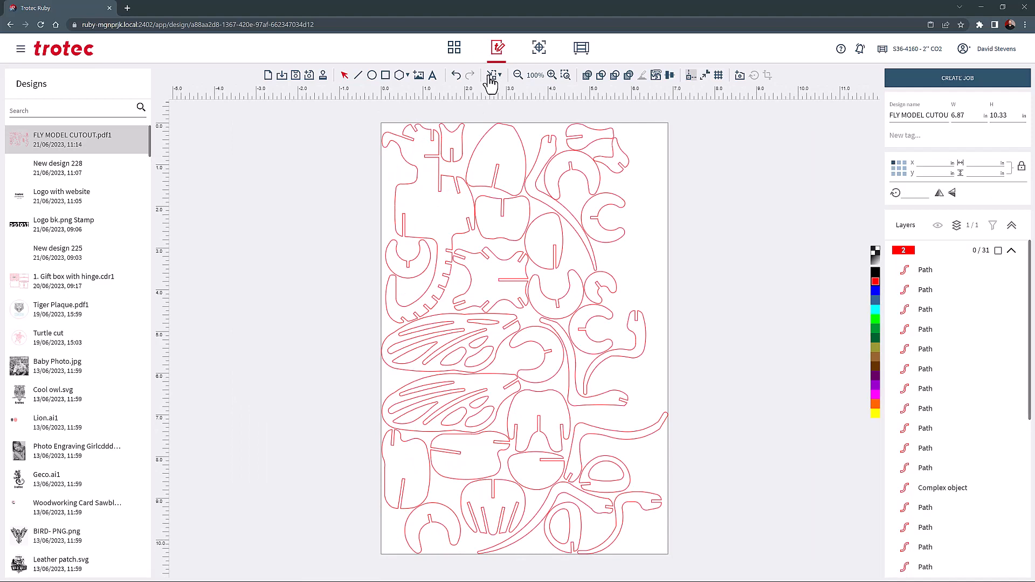
click(296, 77)
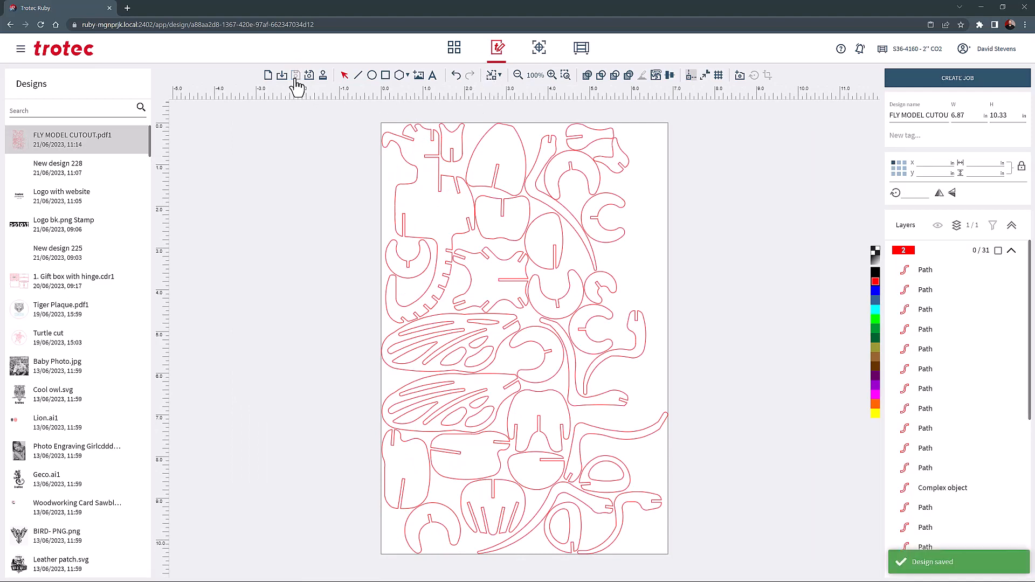
Step: Create a new design, and open the Logo with website design from the design list
click(268, 76)
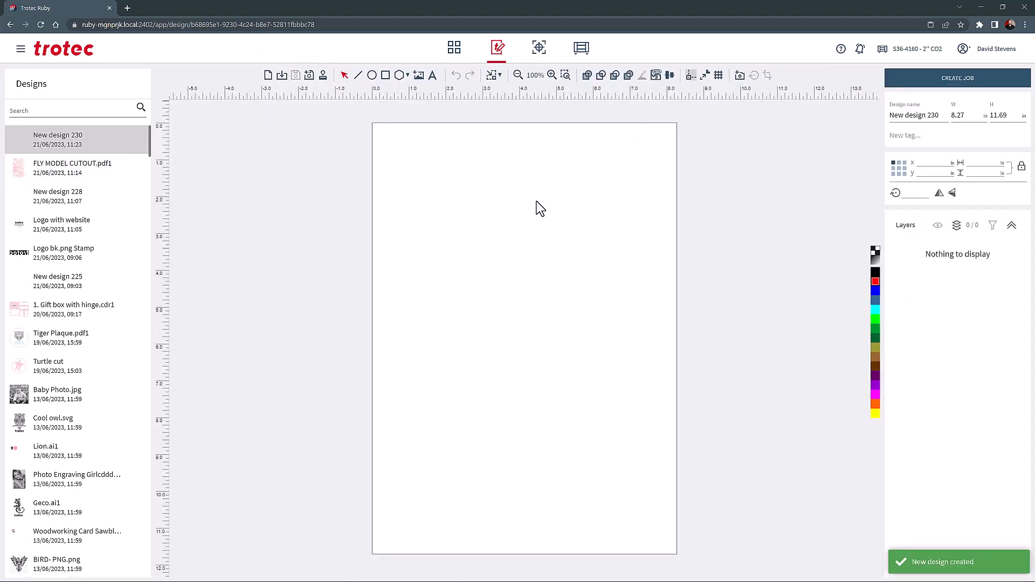
click(56, 141)
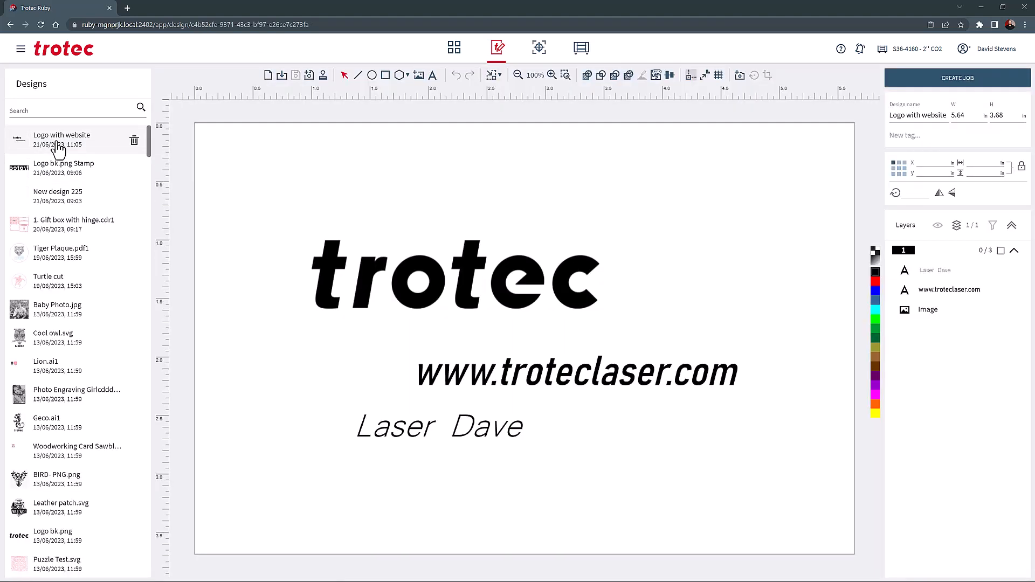
Step: Select the logo image and both text lines, and align them on a common horizontal center
drag(236, 144, 785, 483)
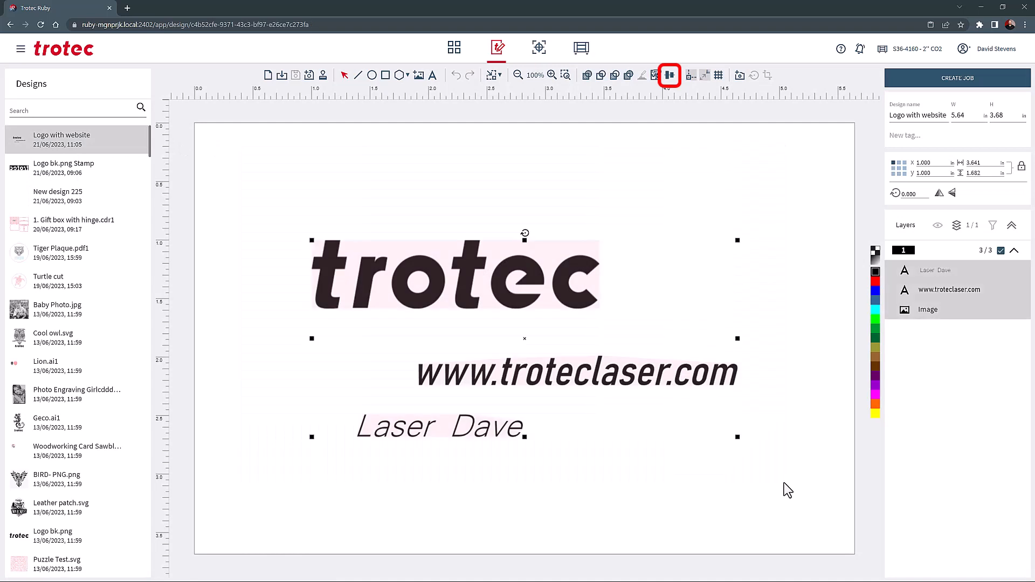
click(669, 76)
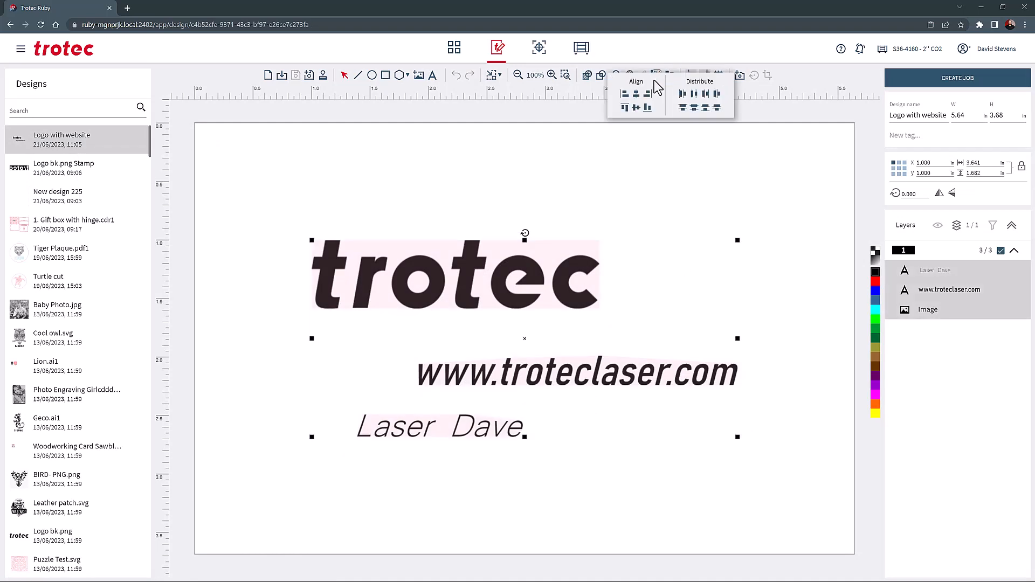
click(637, 95)
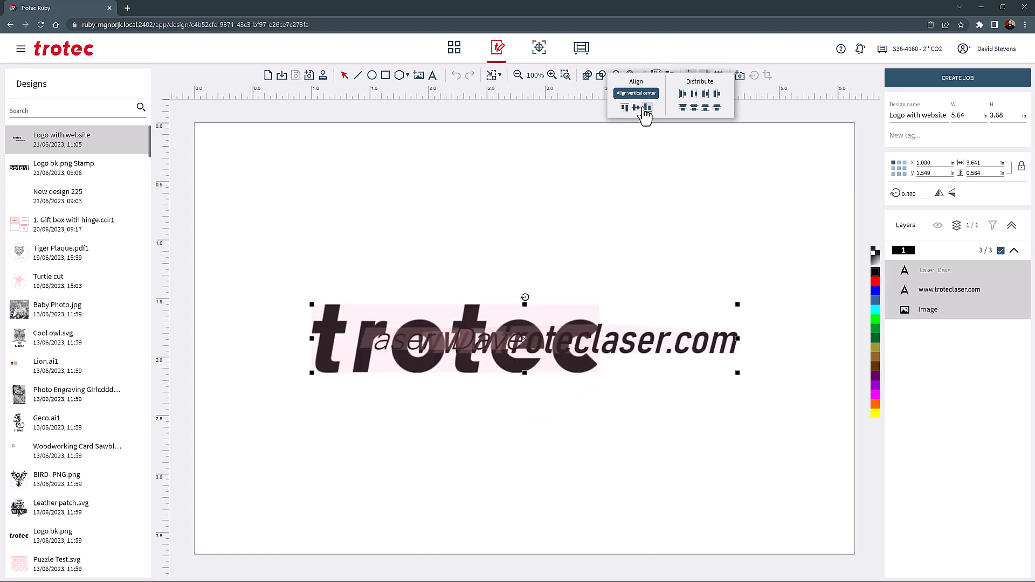
click(635, 94)
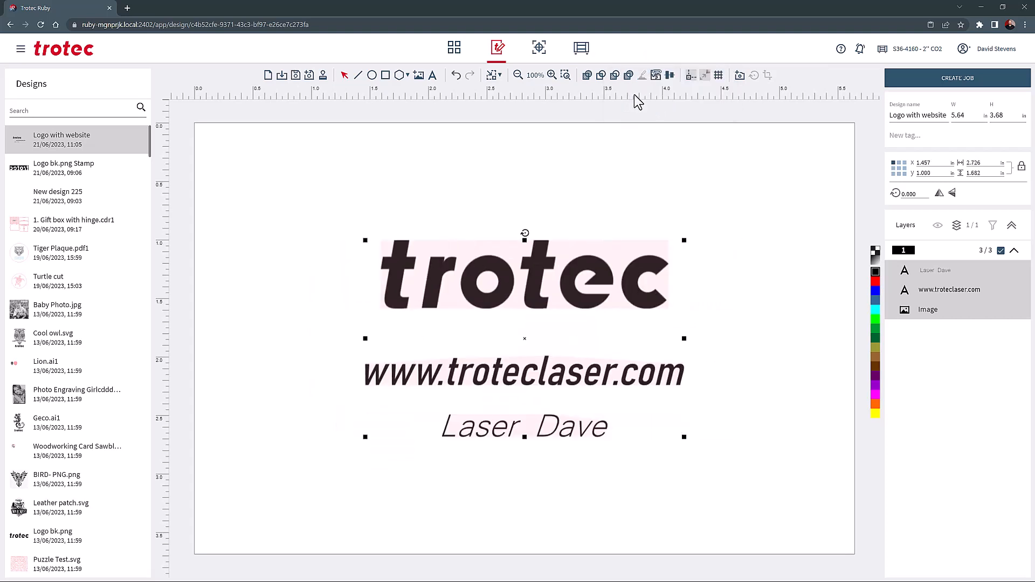
Step: Distribute the selected logo image and both text lines vertically, and save the design
click(669, 76)
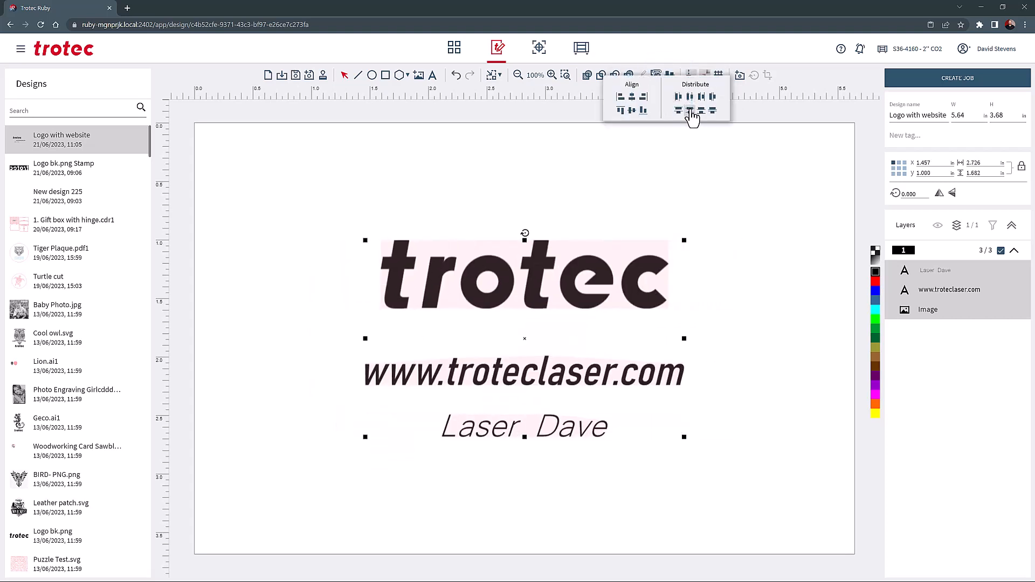
click(703, 110)
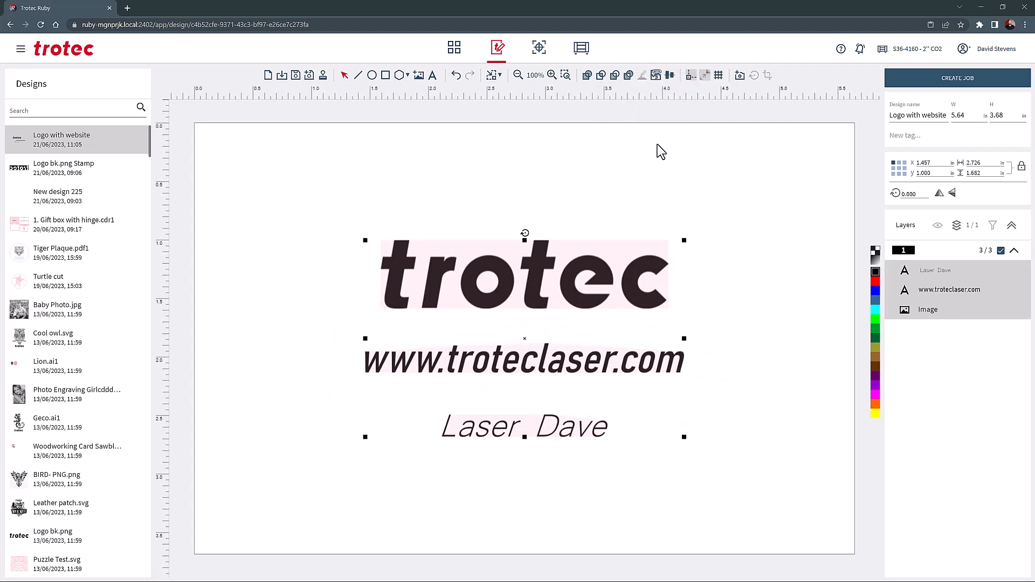
click(657, 154)
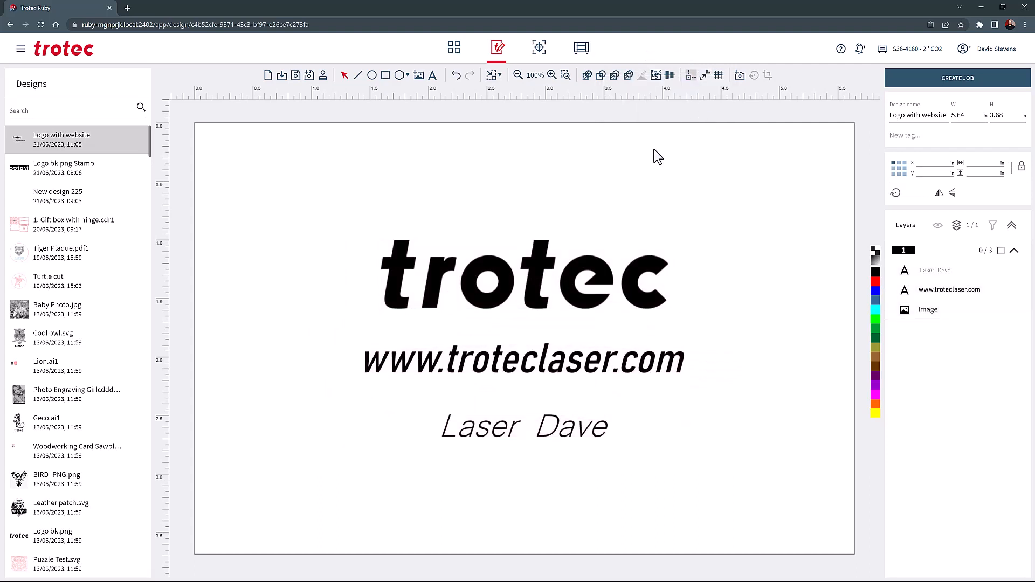
click(295, 76)
Step: Create a new design, and open the Logo with outline design from the design list
click(268, 80)
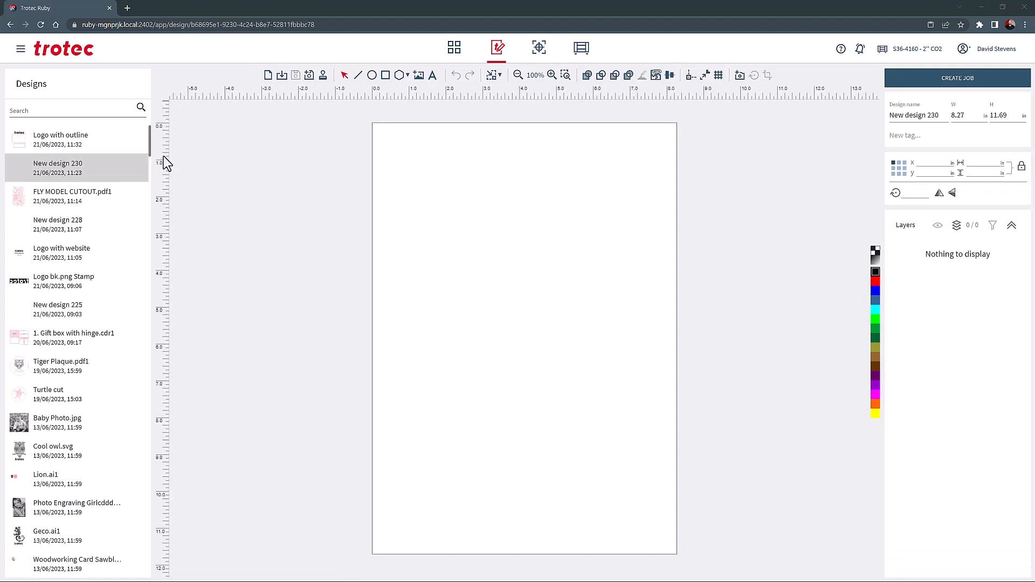
click(81, 143)
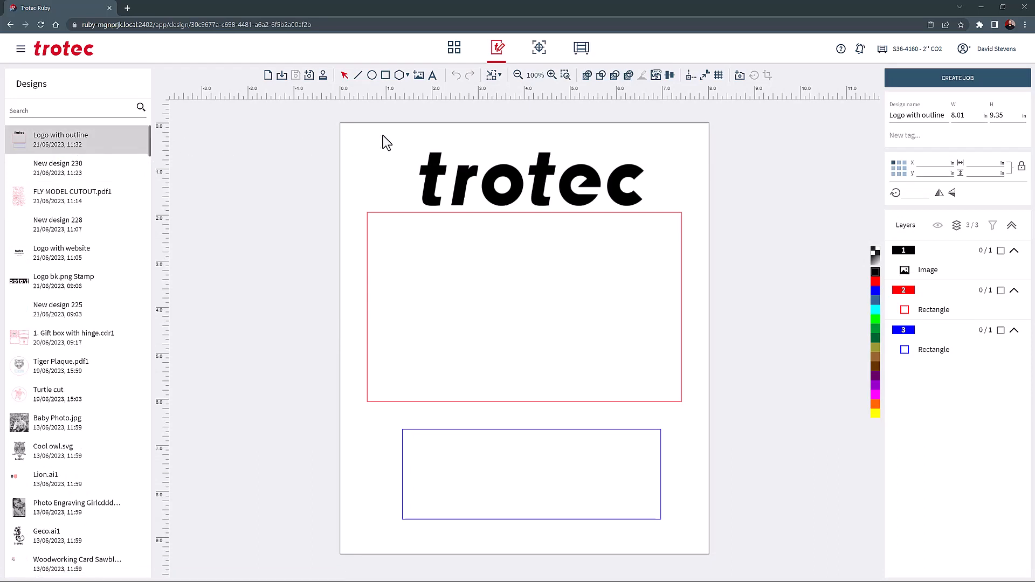
Step: Turn on snapping, and move the logo and the blue rectangle inside the red rectangle, centring them as a group within it
drag(507, 167, 495, 151)
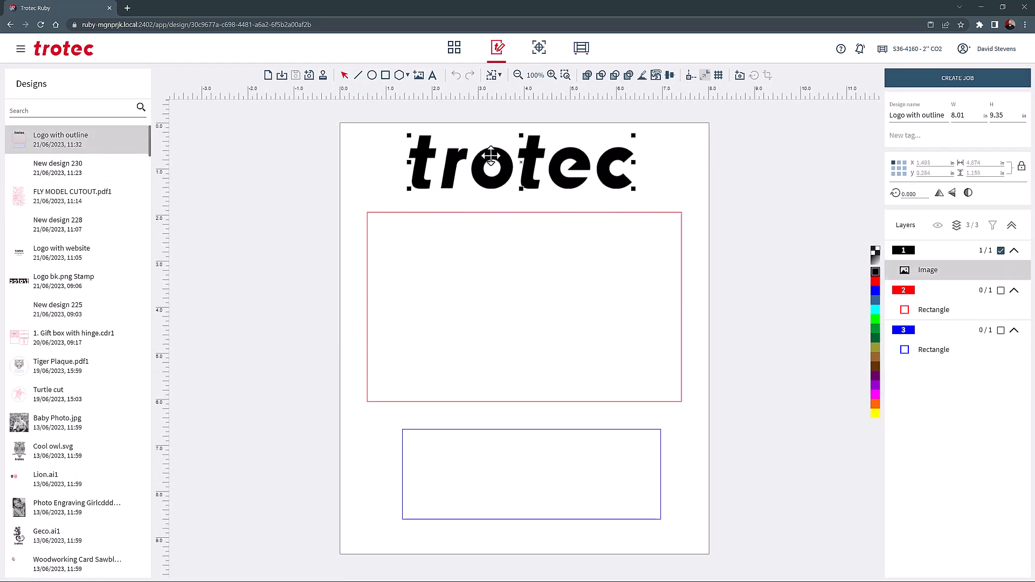
click(690, 77)
drag(527, 158, 529, 247)
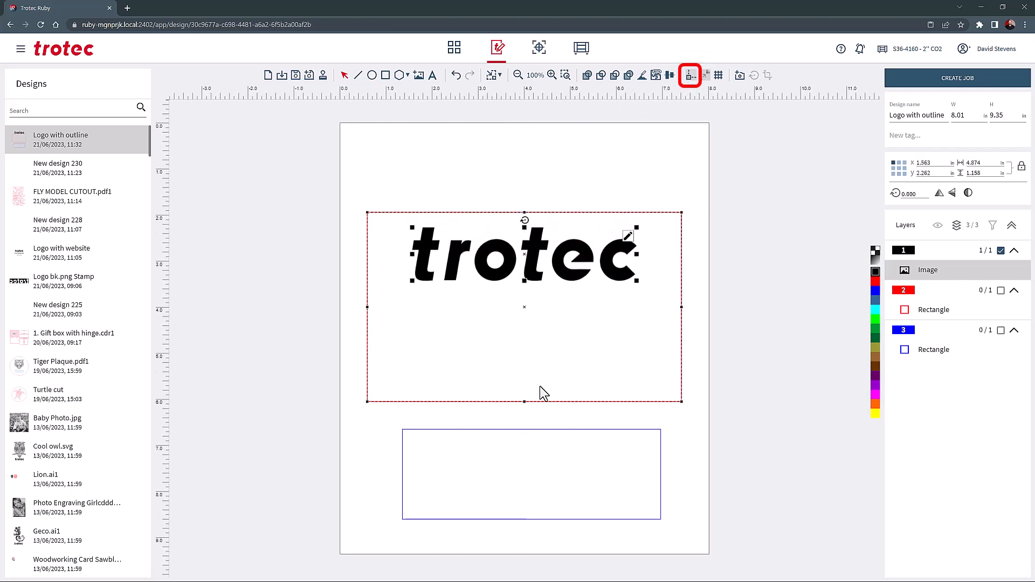
drag(527, 469, 517, 339)
drag(372, 188, 674, 415)
drag(524, 317, 525, 320)
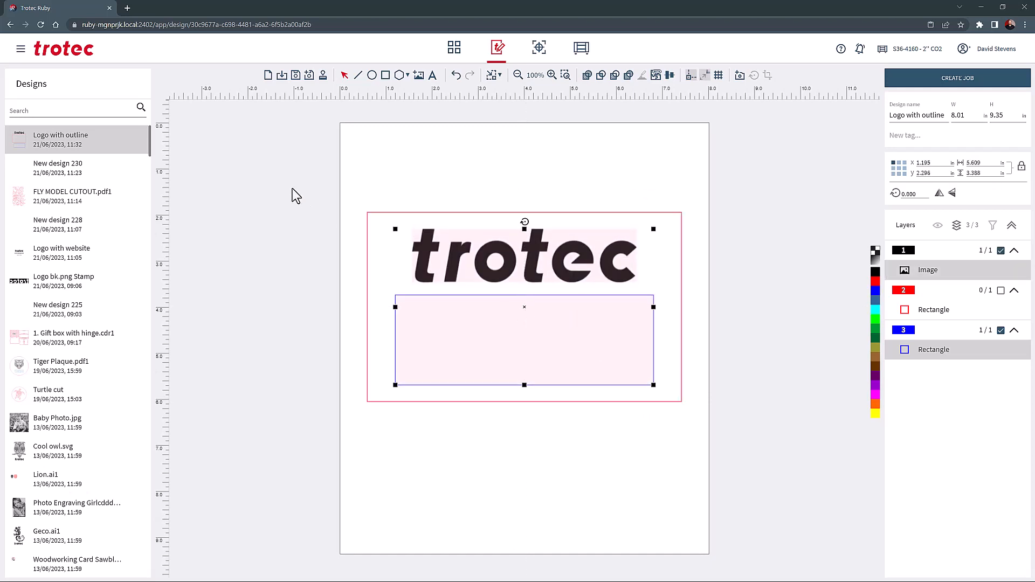
Step: Move the logo and both rectangles slightly down together, and fit the page to them
drag(306, 188, 733, 421)
drag(544, 330, 545, 344)
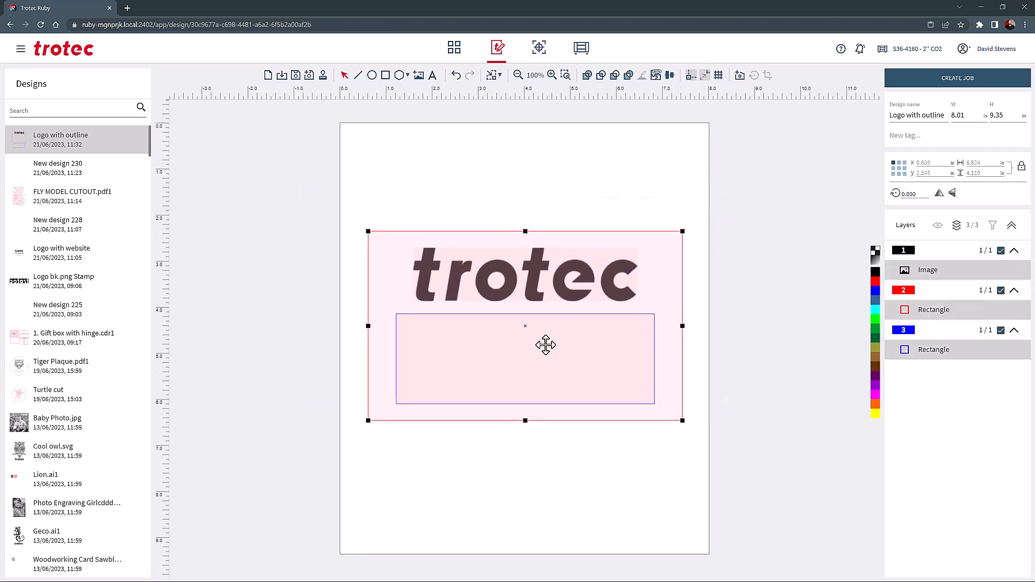
click(491, 76)
click(493, 119)
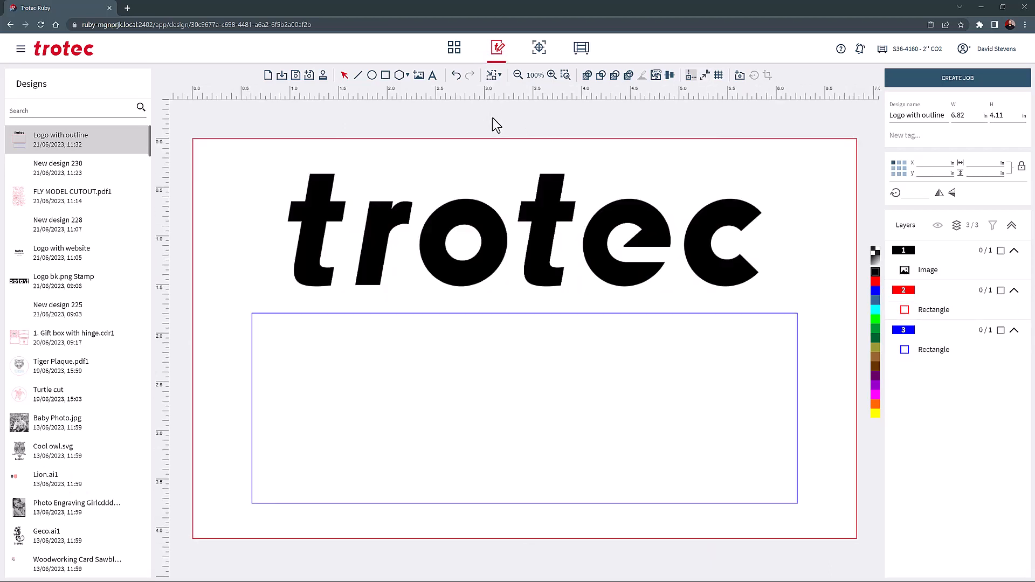
Step: Create a new design without saving the changes to the Logo with outline design
click(268, 76)
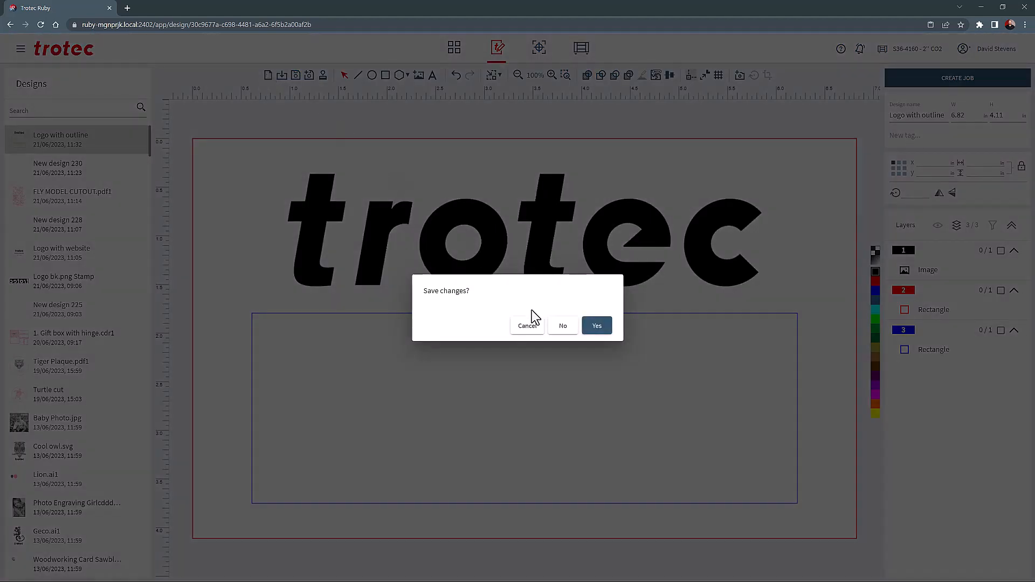
click(561, 325)
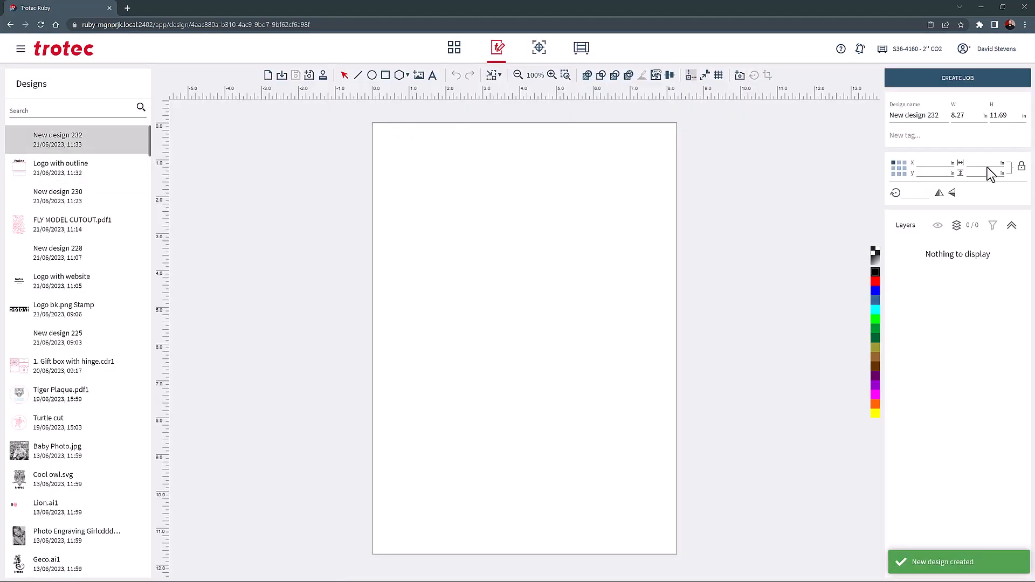
Step: Draw a star with 8 vertices and inset scale 0.40, about 4.87 in wide, and set its outline thickness to 0.30
click(399, 79)
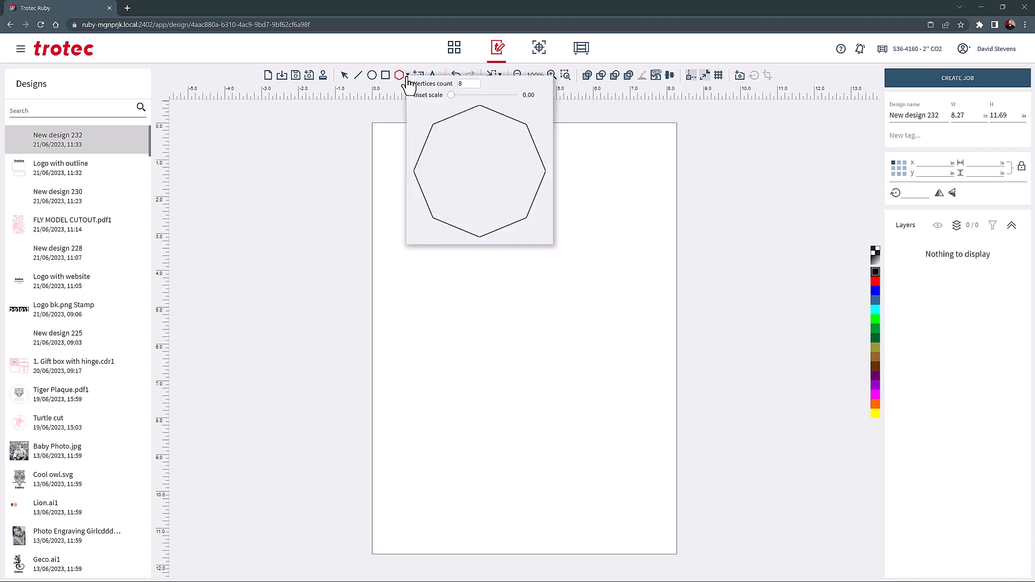
click(476, 98)
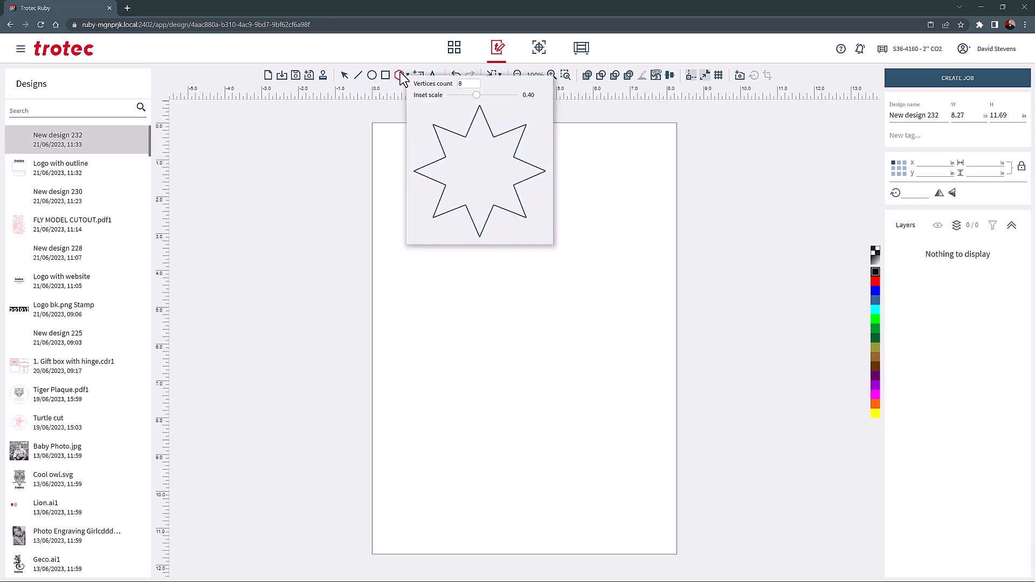
drag(437, 208, 617, 388)
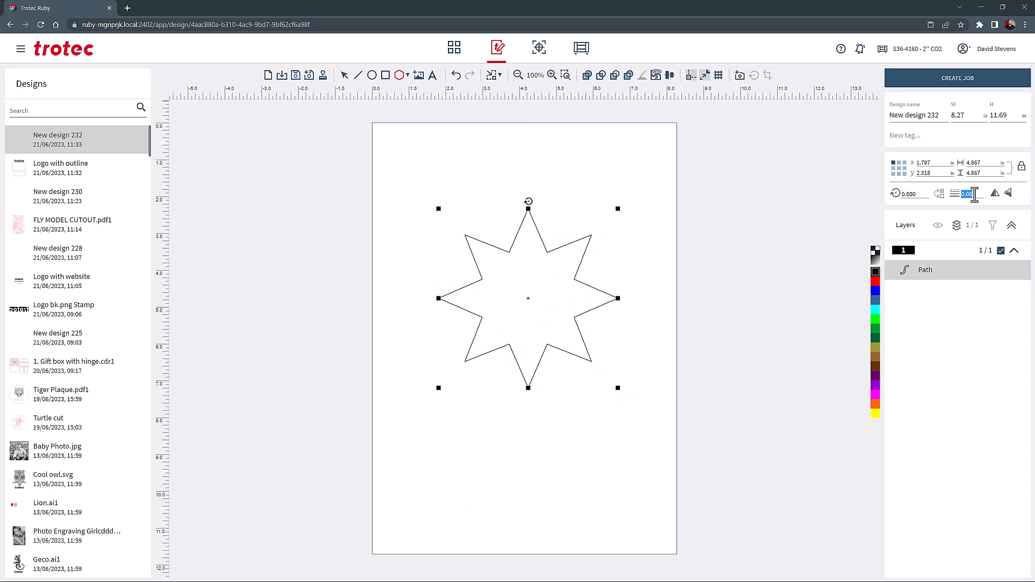
key(Return)
click(562, 162)
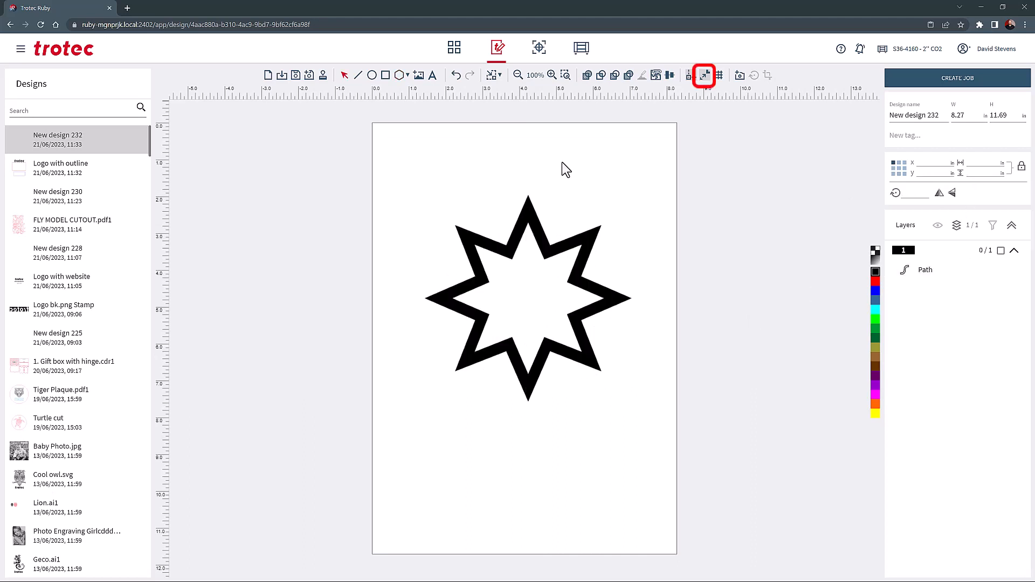
Step: Shrink the star to about 1.76 in and enlarge it to about 4.06 in, and turn on outline scaling
click(537, 222)
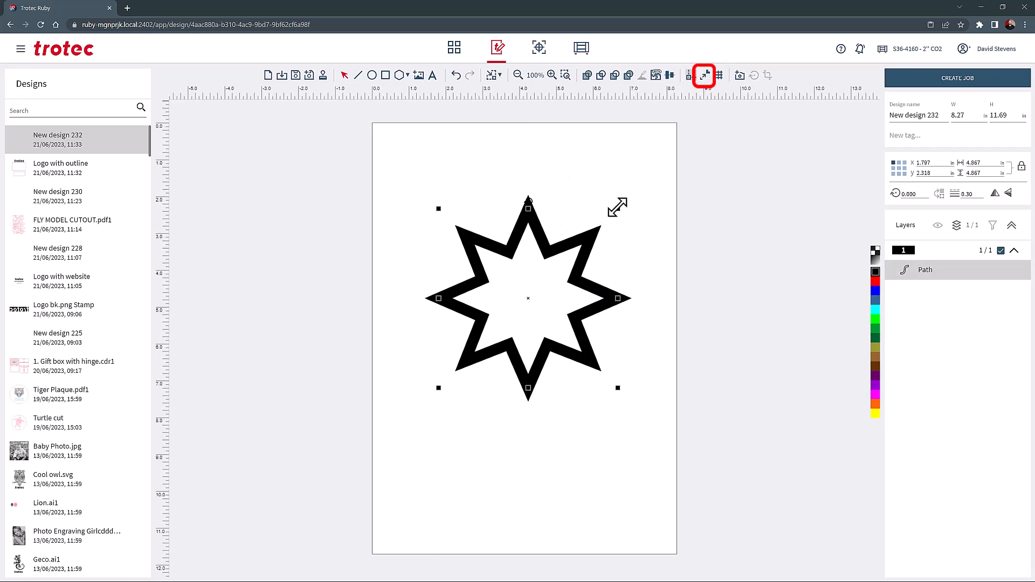
drag(617, 206, 532, 323)
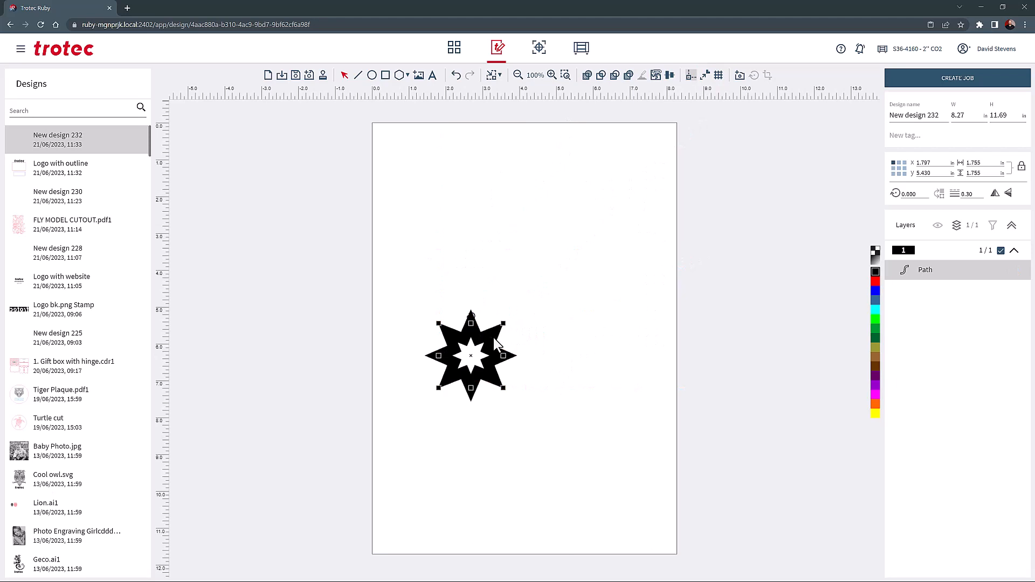
drag(503, 321, 591, 240)
click(704, 75)
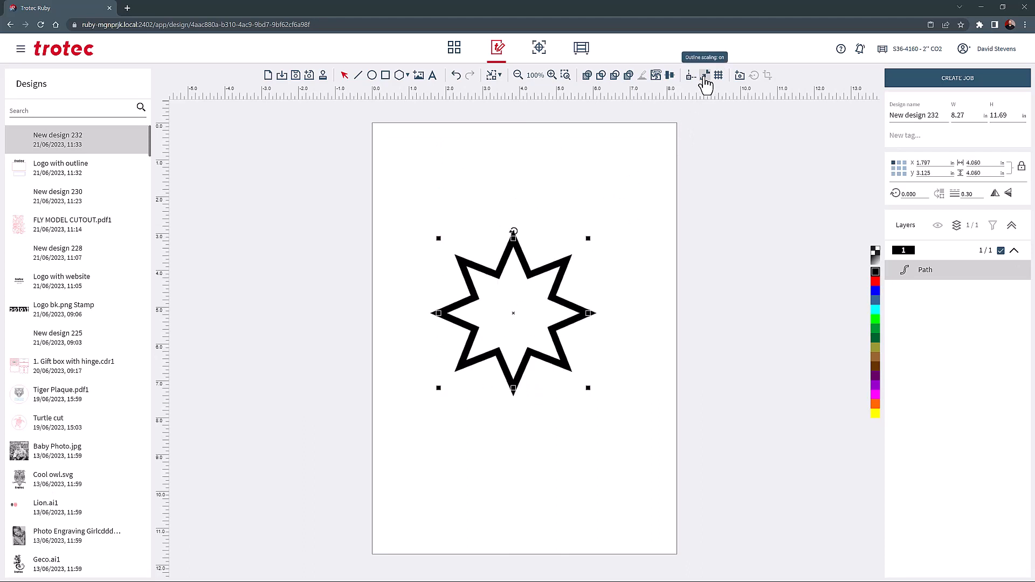
Step: Create a new design without saving the star, and switch the grid on and off twice
click(269, 76)
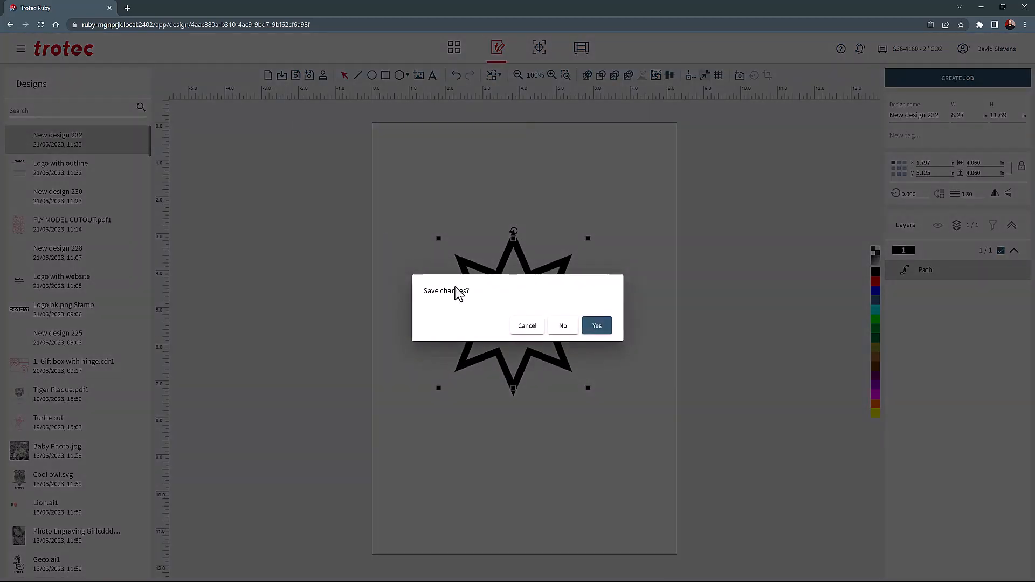
click(562, 326)
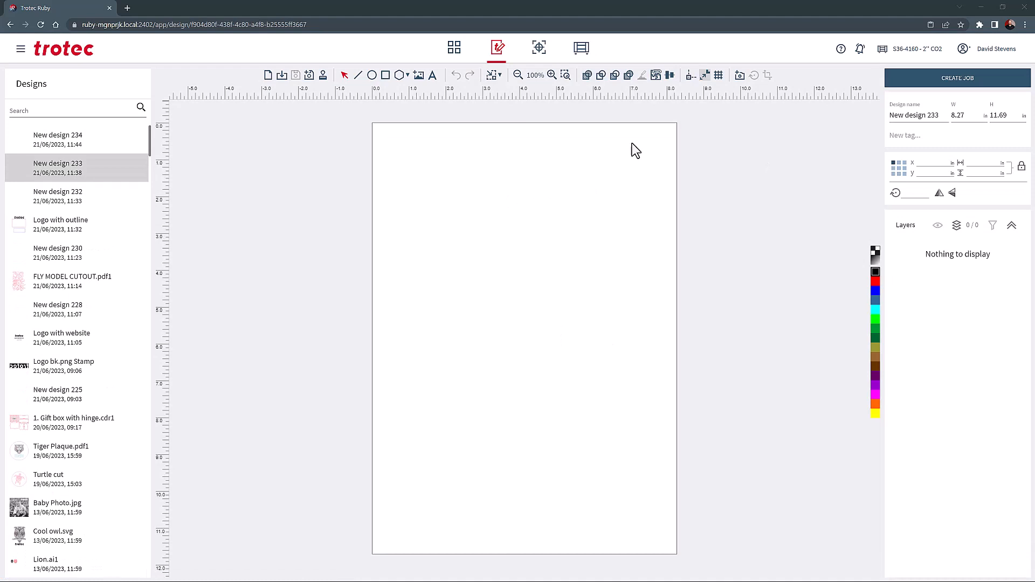
click(719, 77)
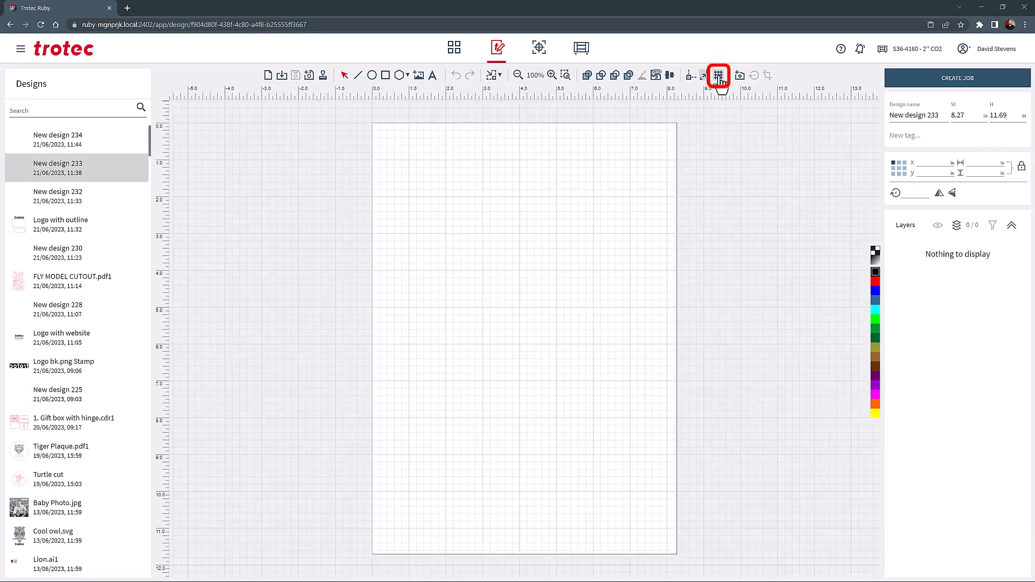
click(720, 77)
click(720, 77)
click(720, 77)
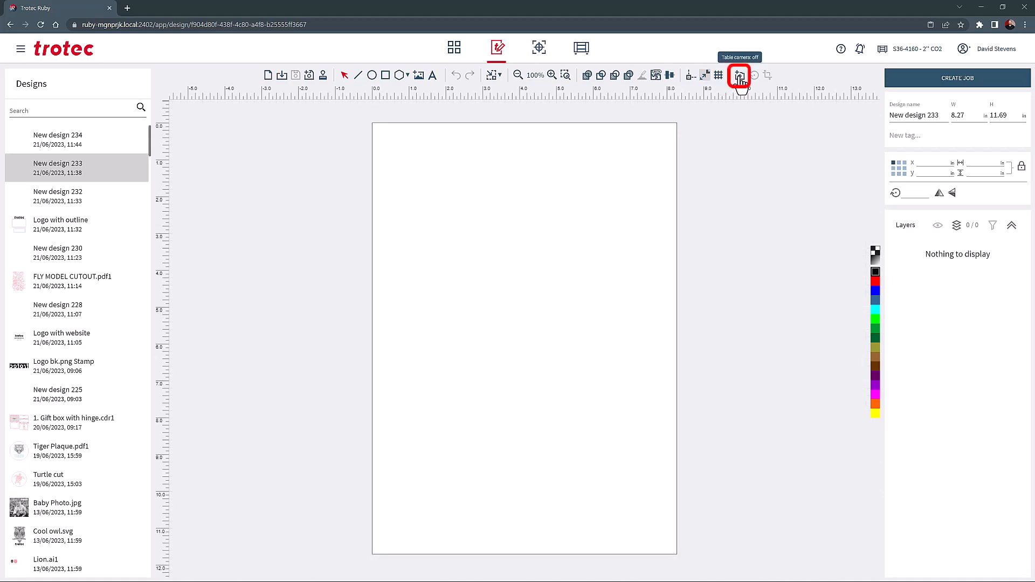
Step: Turn on the table camera, and open the FLY MODEL CUTOUT.pdf1 design from the design list
click(740, 77)
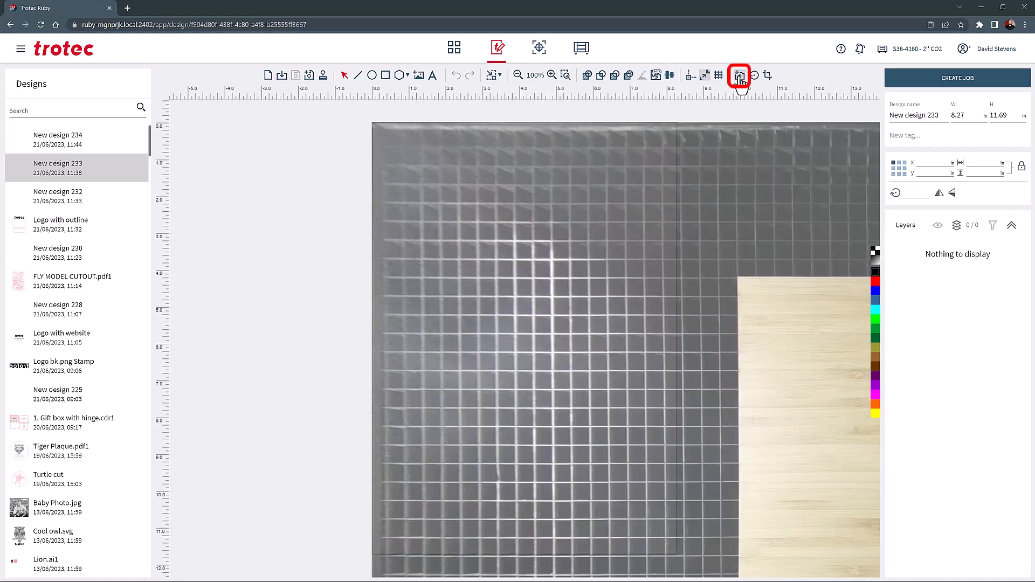
click(78, 293)
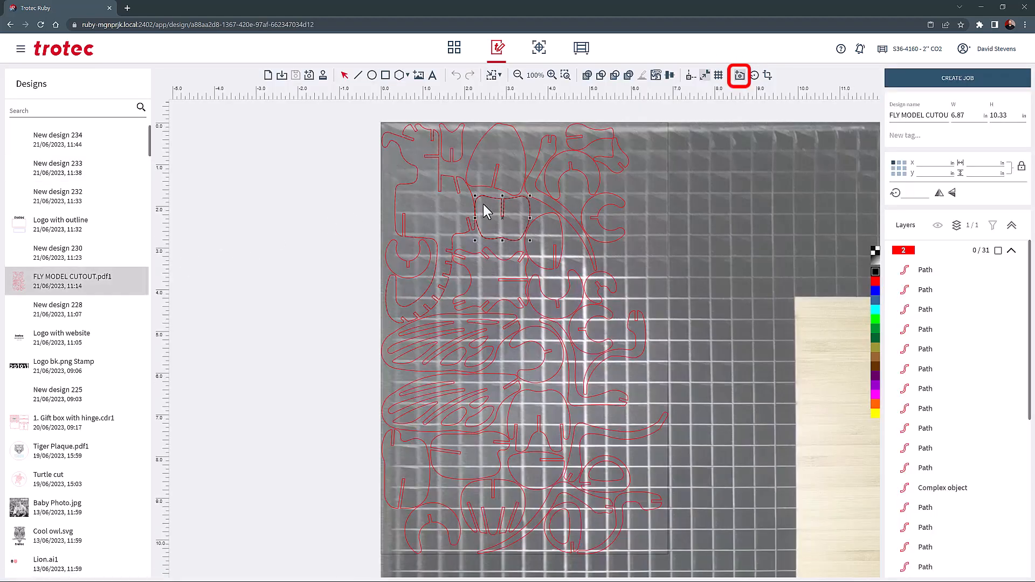
Step: Reposition the camera image so the wooden sheet lies under the fly parts, and turn off the table camera
click(767, 75)
drag(792, 423, 366, 236)
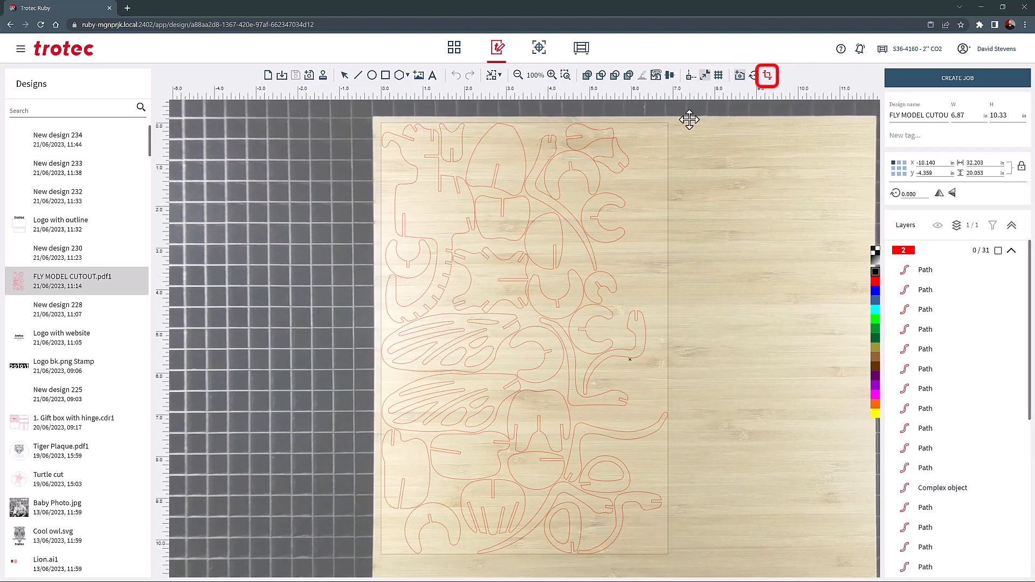
click(740, 76)
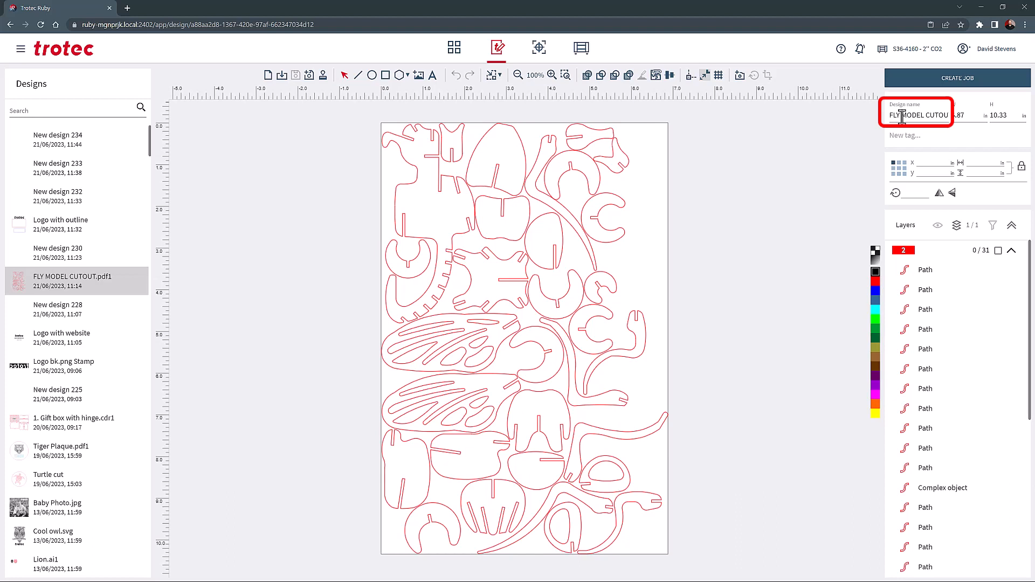
Step: Set the page size to 8 in wide by 11 in high, and add the 0,1mm tag to the design
mouse_move(966, 115)
mouse_down()
mouse_move(957, 117)
mouse_move(984, 115)
mouse_up()
text(8)
text(11)
key(Return)
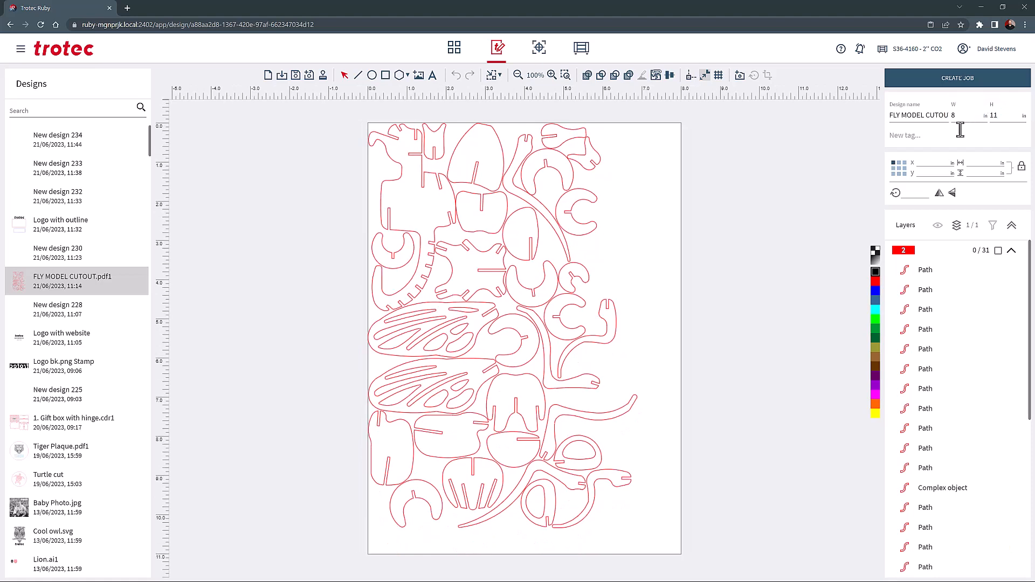
click(931, 139)
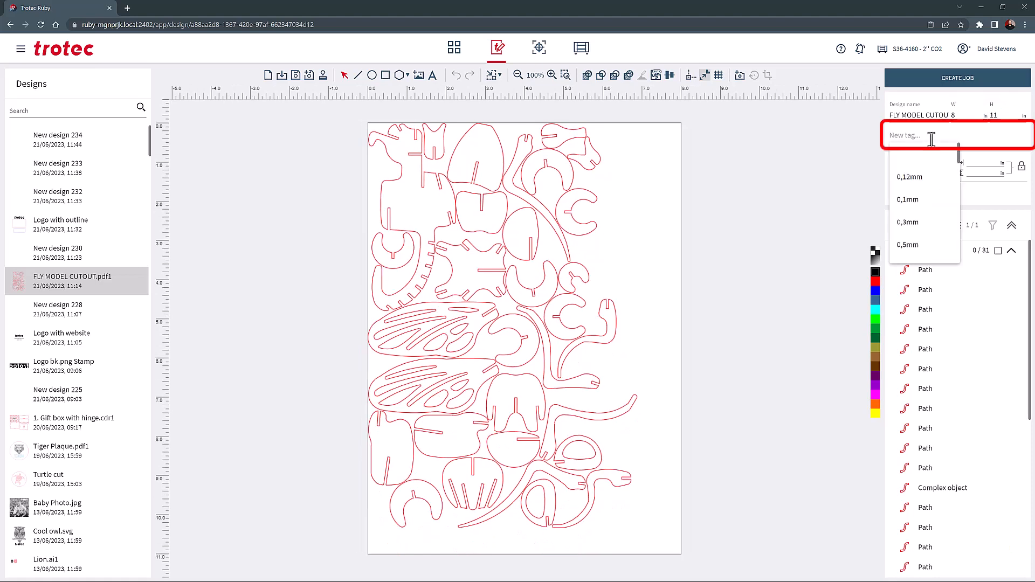
click(913, 199)
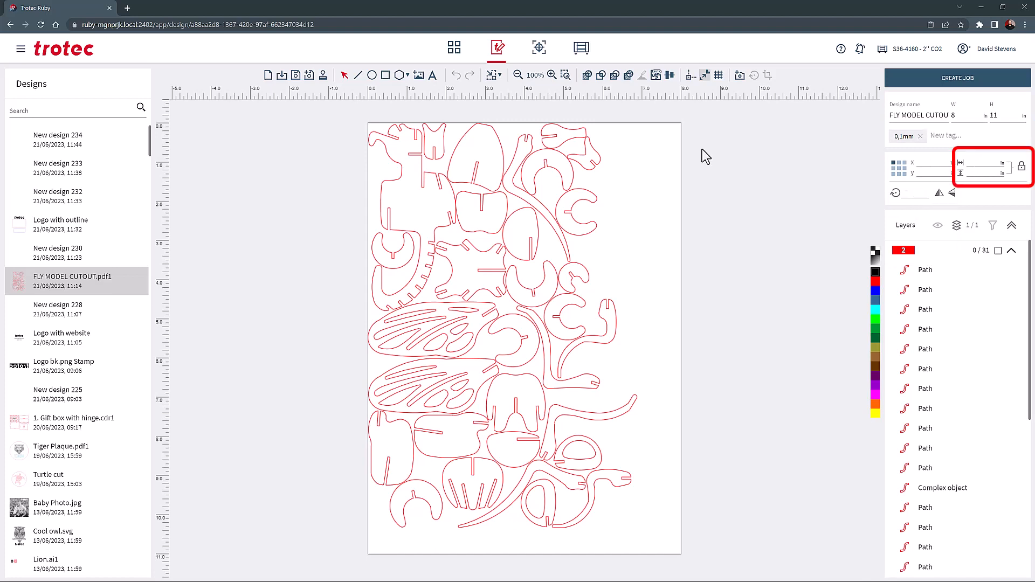
Step: Set the width of the small fly part at the page's upper right to 3 in with proportions locked
click(559, 135)
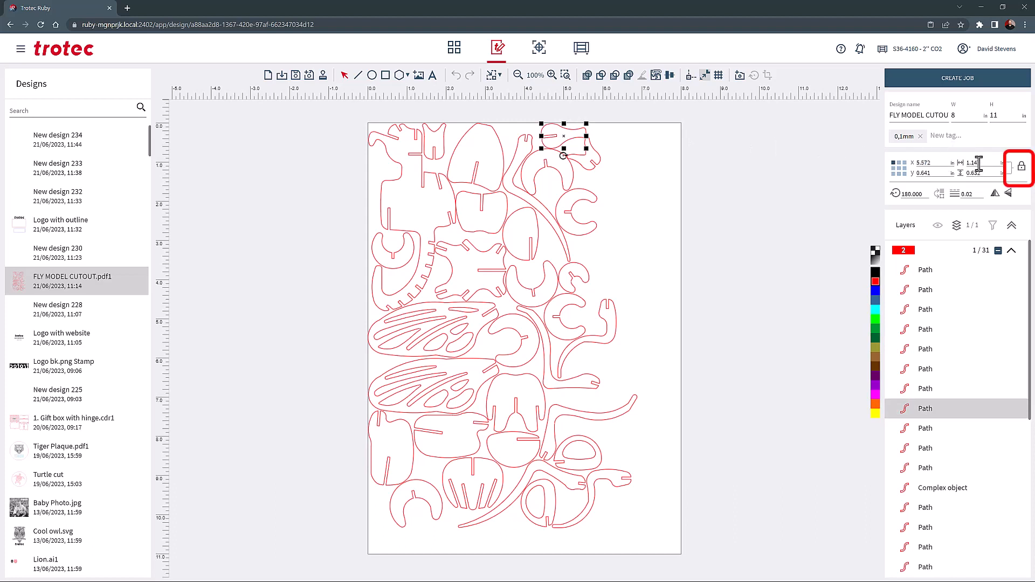
drag(978, 163, 963, 163)
text(3)
key(Return)
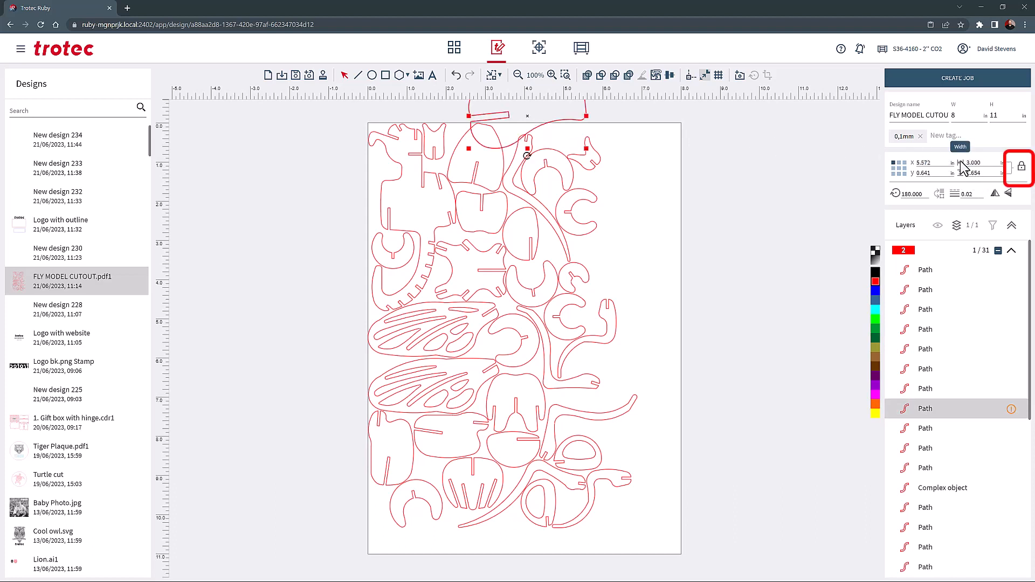
Step: Move the enlarged fly part down and to the right, and undo both the move and the width change
drag(517, 101, 658, 183)
click(456, 75)
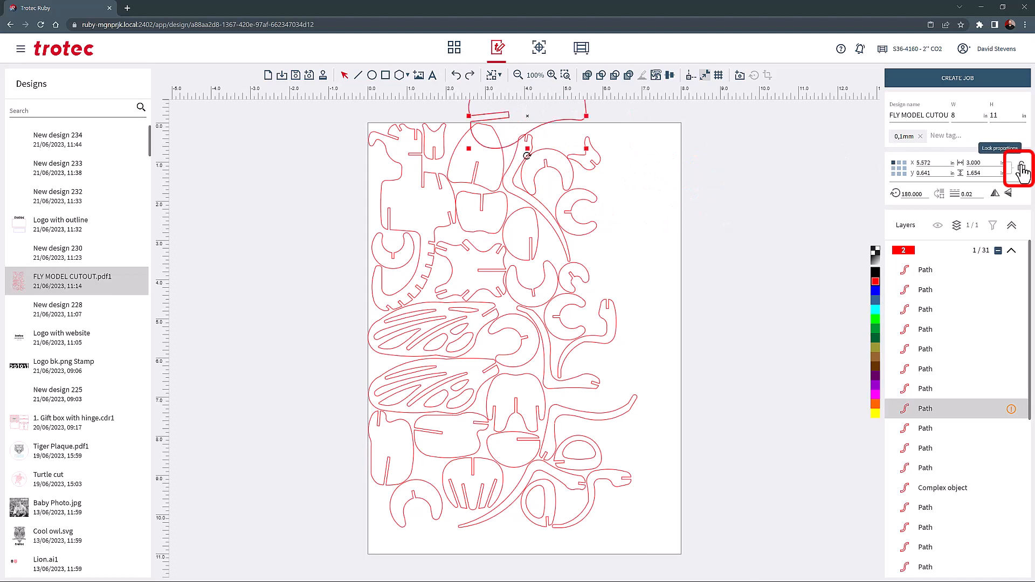
click(456, 75)
Step: Set the X position of the same fly part to 6 in and to 10 in, and change its reference point to the centre
click(566, 129)
drag(940, 163, 923, 178)
text(6)
key(Return)
text(10)
key(Return)
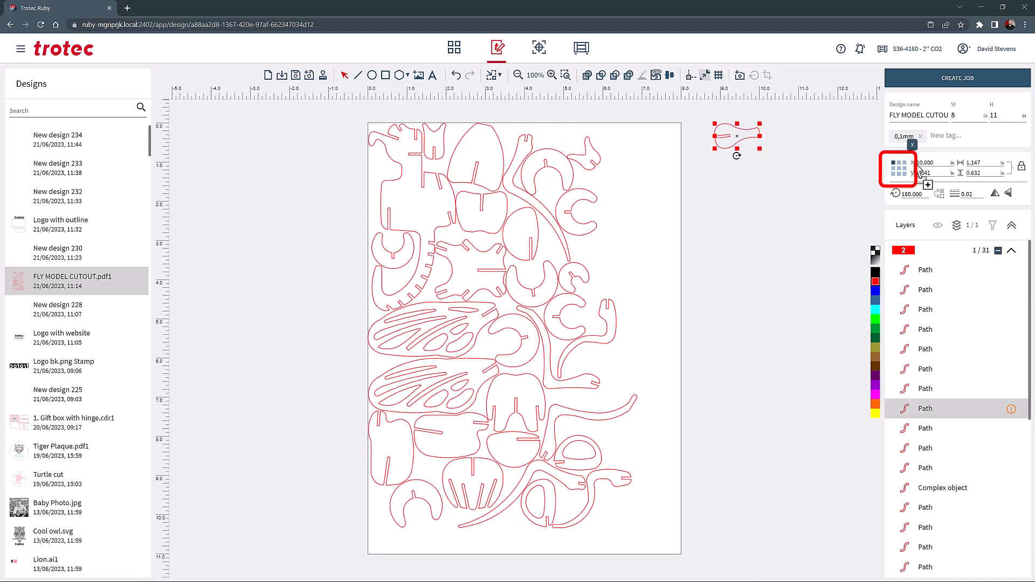
click(899, 168)
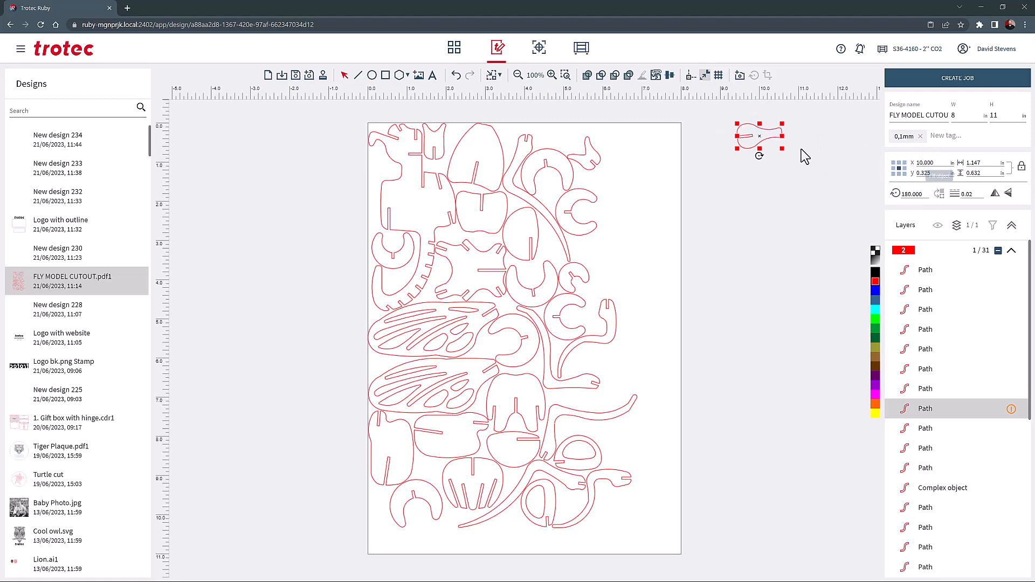
Step: Move the small fly part back onto the page, then flip all parts horizontally and vertically, reversing each flip
drag(737, 136, 629, 168)
drag(336, 110, 703, 508)
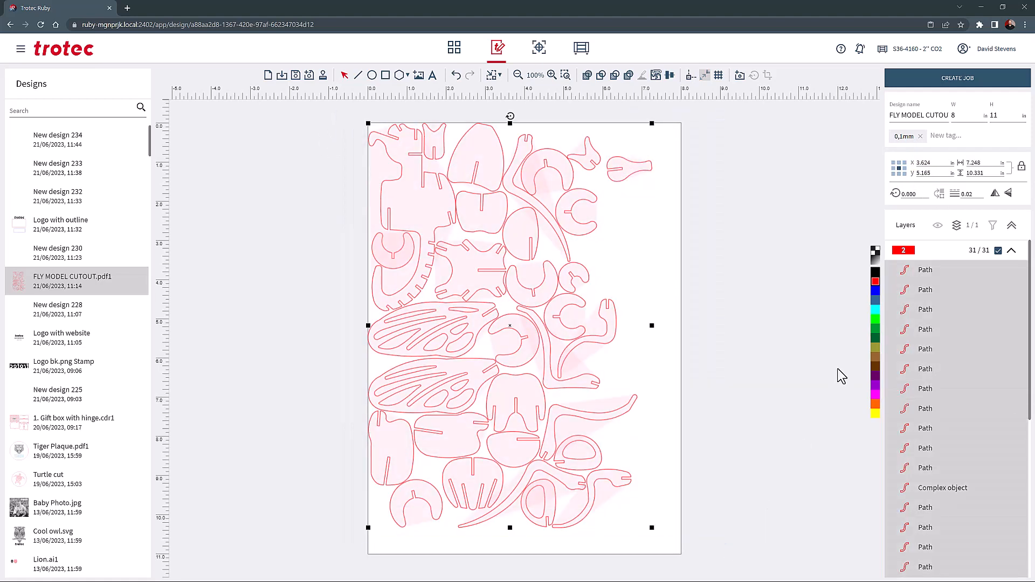
click(996, 194)
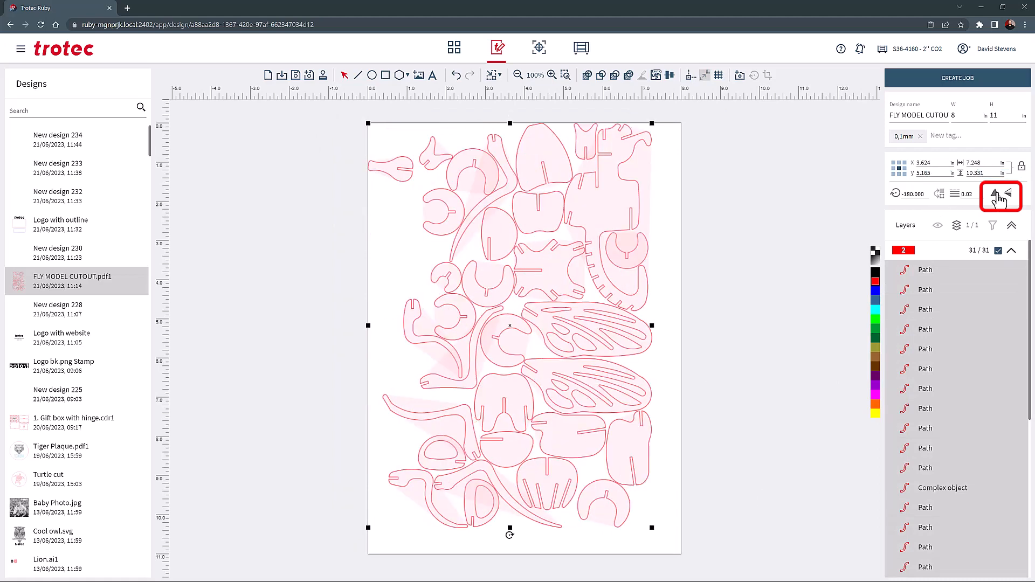
click(995, 195)
click(1008, 194)
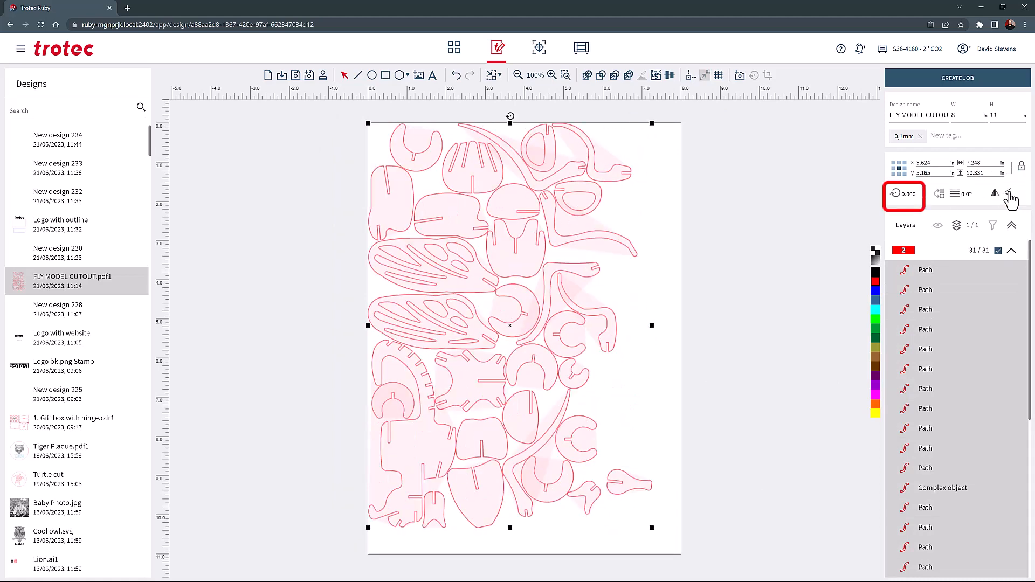
click(1008, 194)
Step: Rotate all selected fly parts by 10 degrees and undo the rotation
click(902, 195)
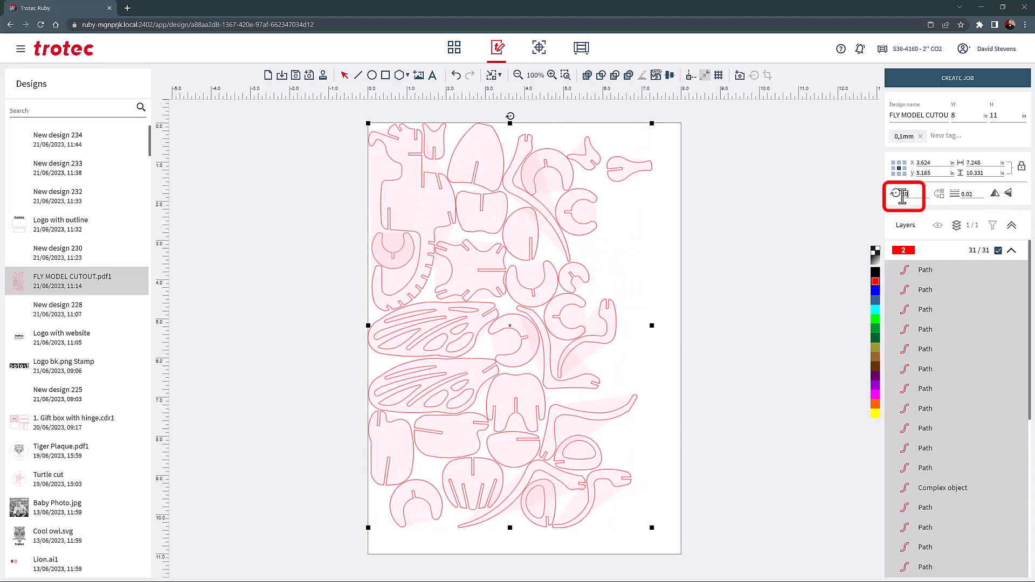
text(10)
key(Return)
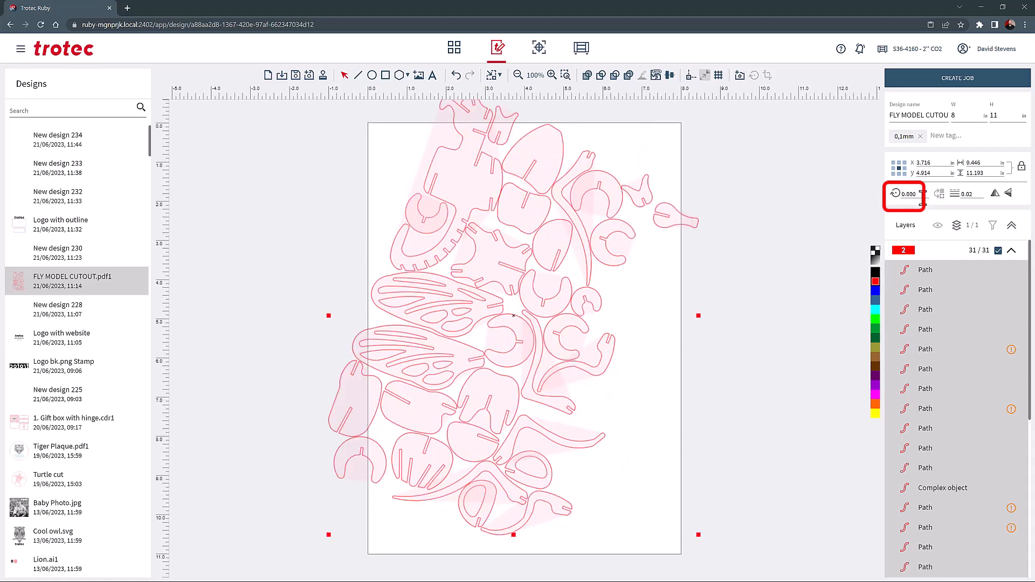
click(456, 79)
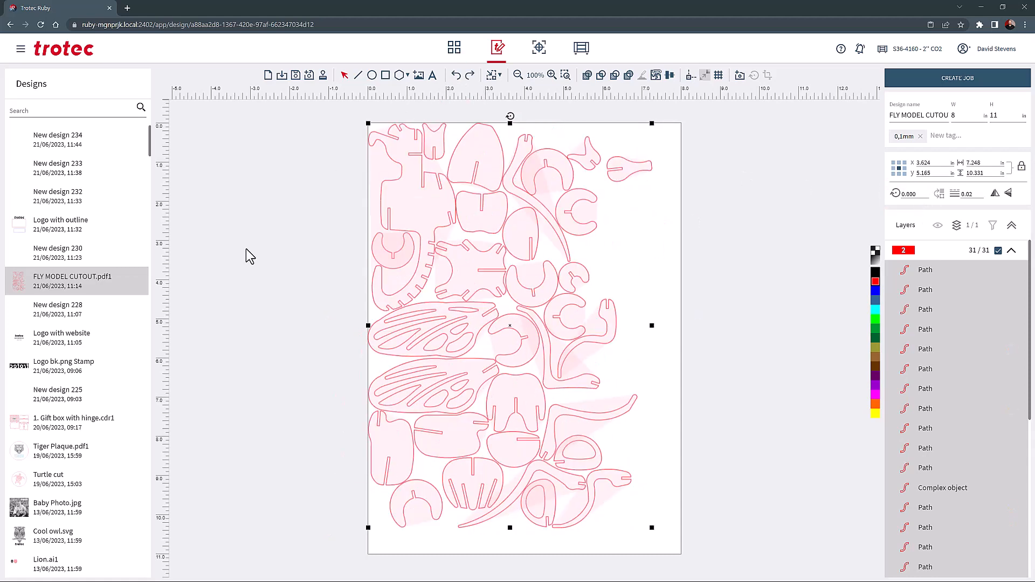
Step: Open the Baby Photo.jpg design, invert the photo's tones, and invert them back
click(76, 506)
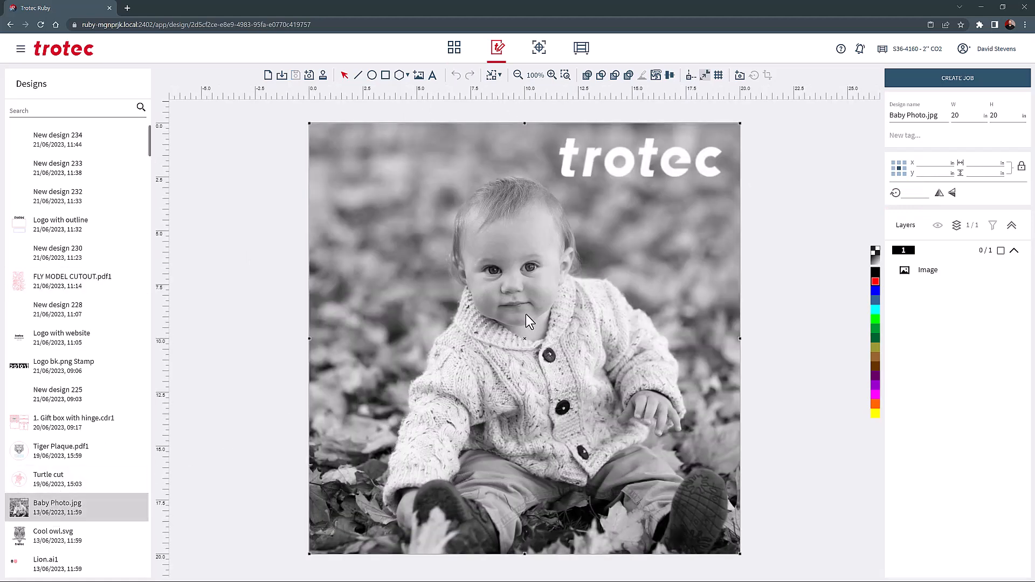
click(526, 315)
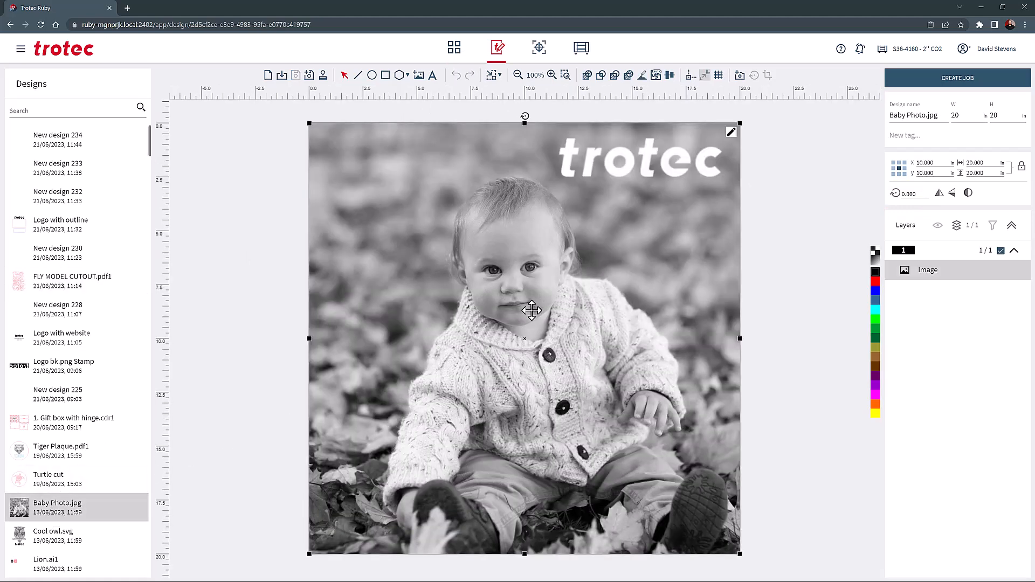
click(968, 193)
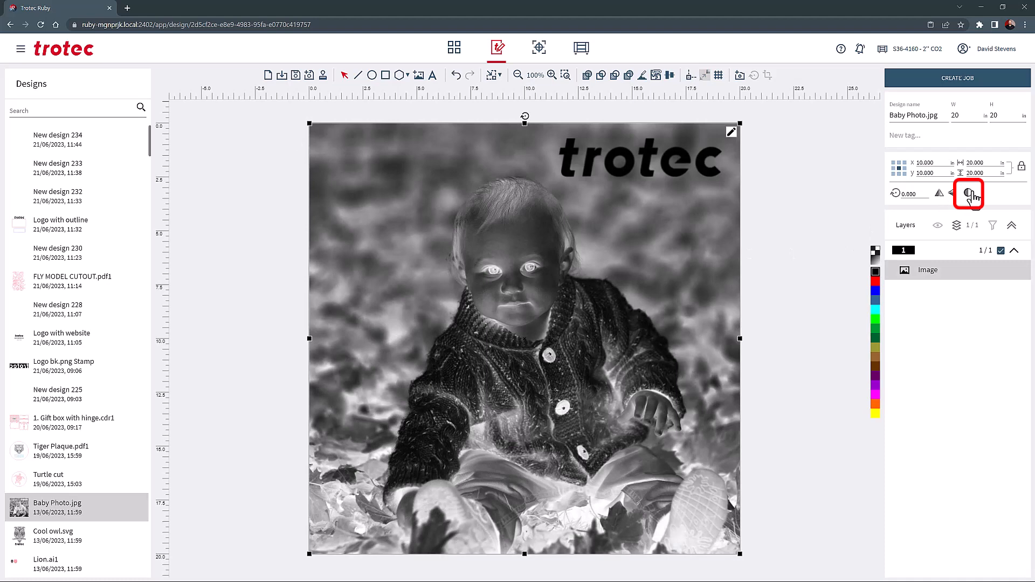
click(970, 194)
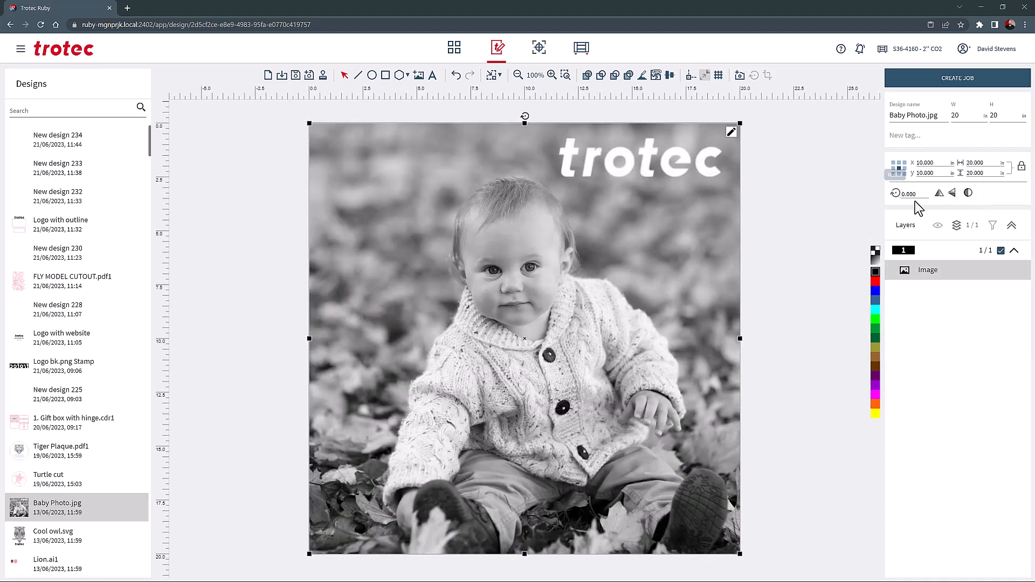
Step: Open the 1. Gift box with hinge.cdr1 design without saving the changes to the photo
click(86, 429)
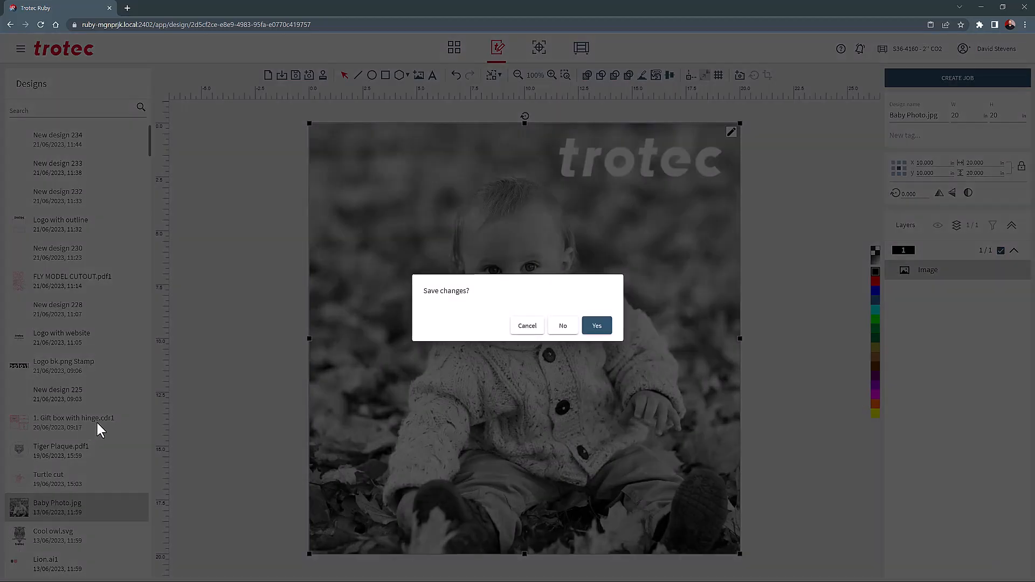
click(560, 325)
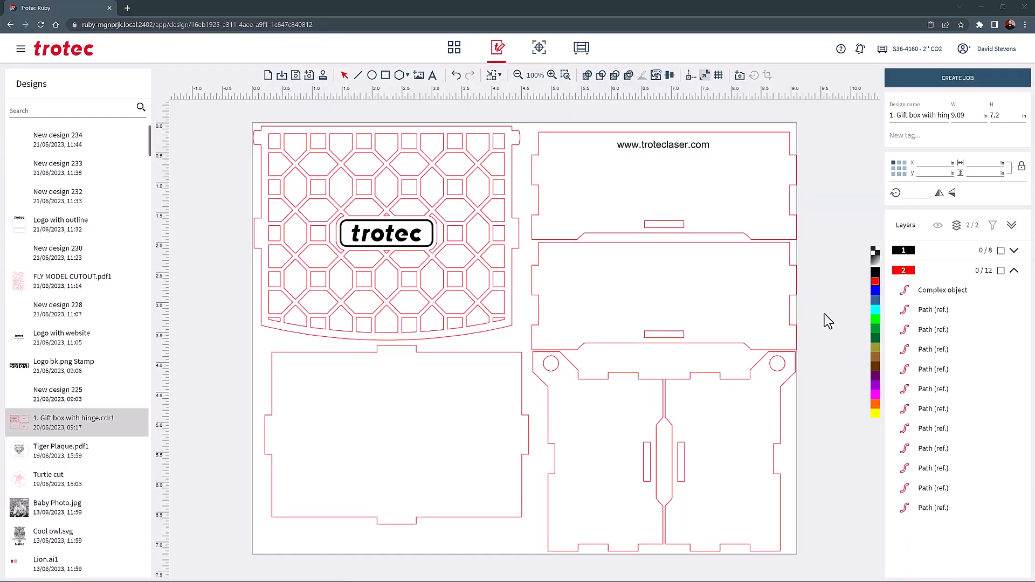
Step: Fill the blank box panel below the web address panel, recolour it black, and remove the fill again
click(557, 290)
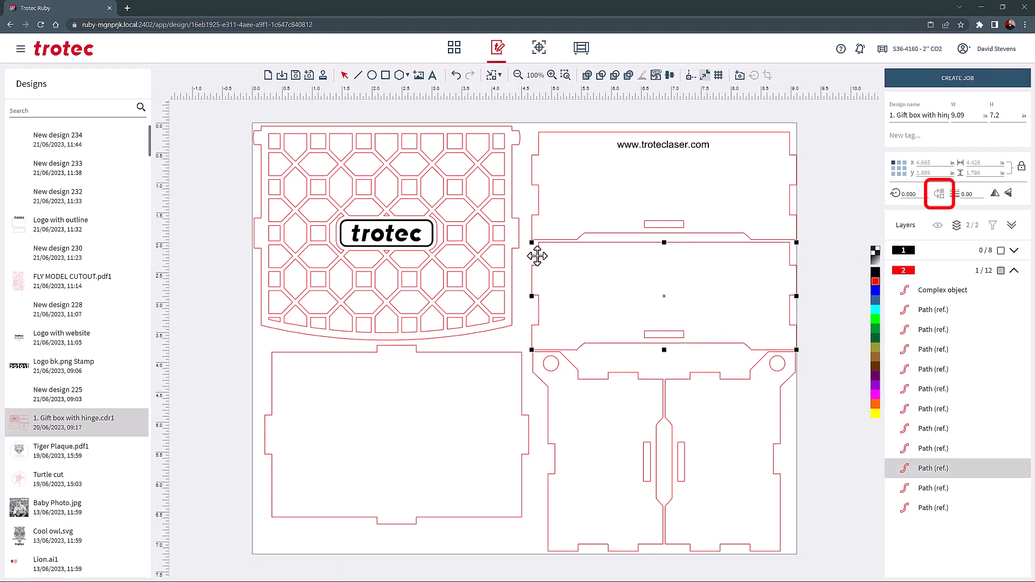
click(941, 198)
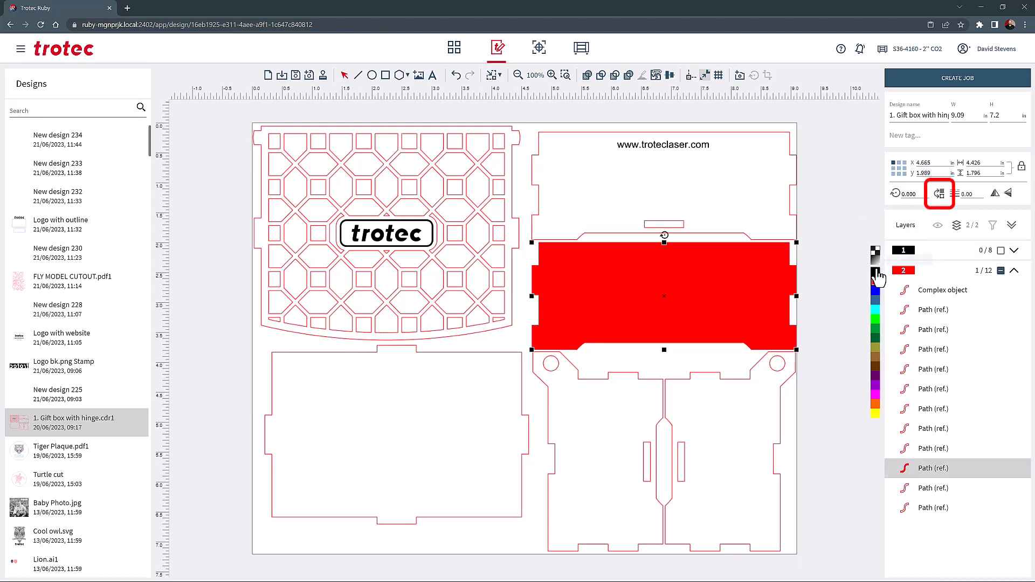
click(875, 273)
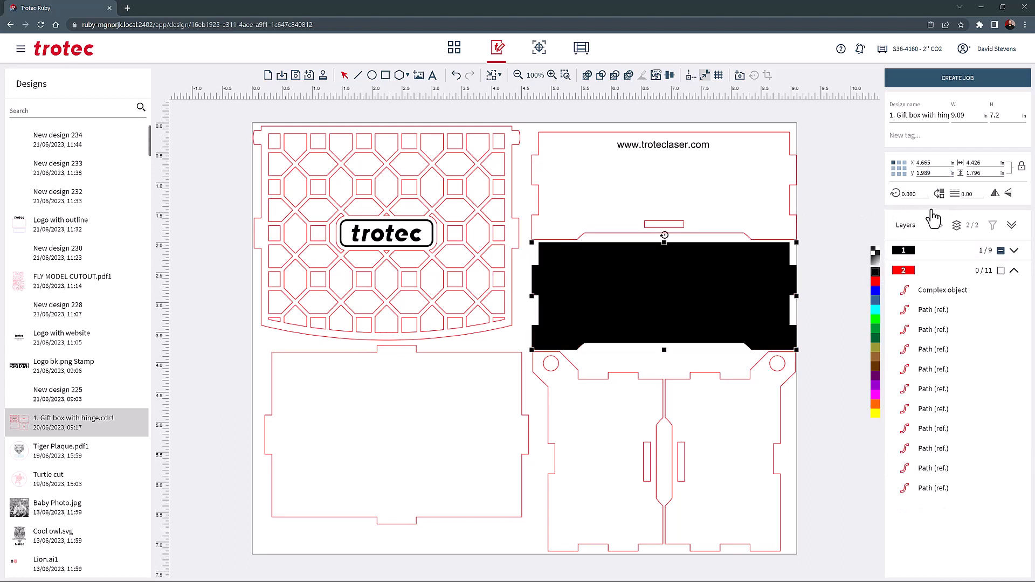
click(941, 195)
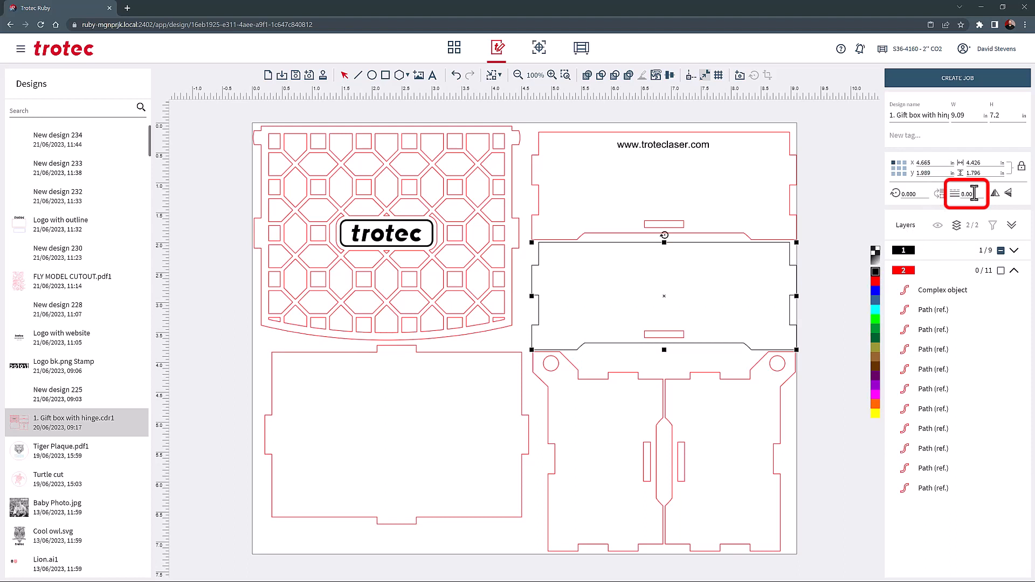
Step: Set the black panel's outline width to 0.20, and undo all changes made to the panel
click(962, 193)
text(0.20)
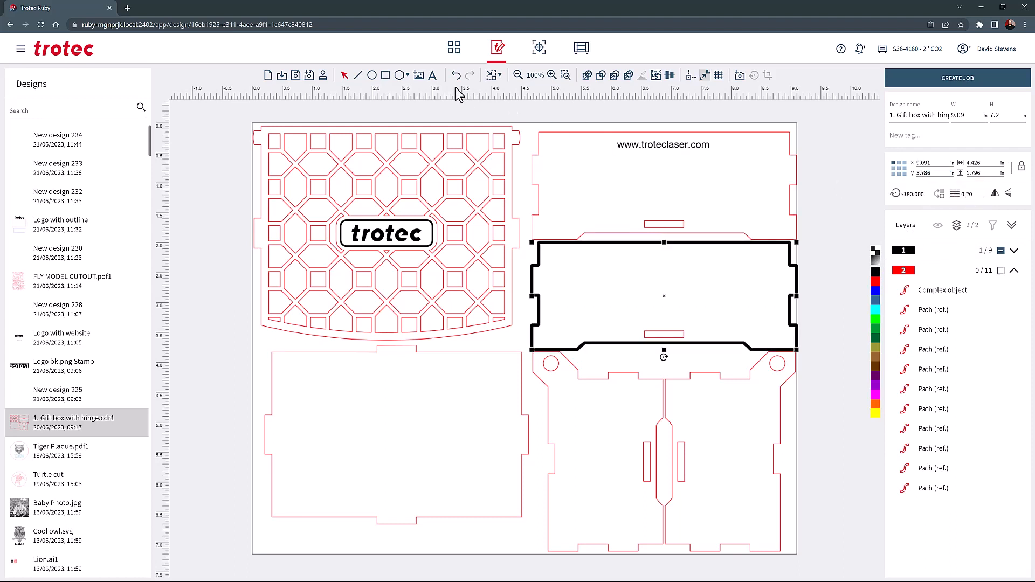
click(455, 75)
click(455, 75)
click(455, 76)
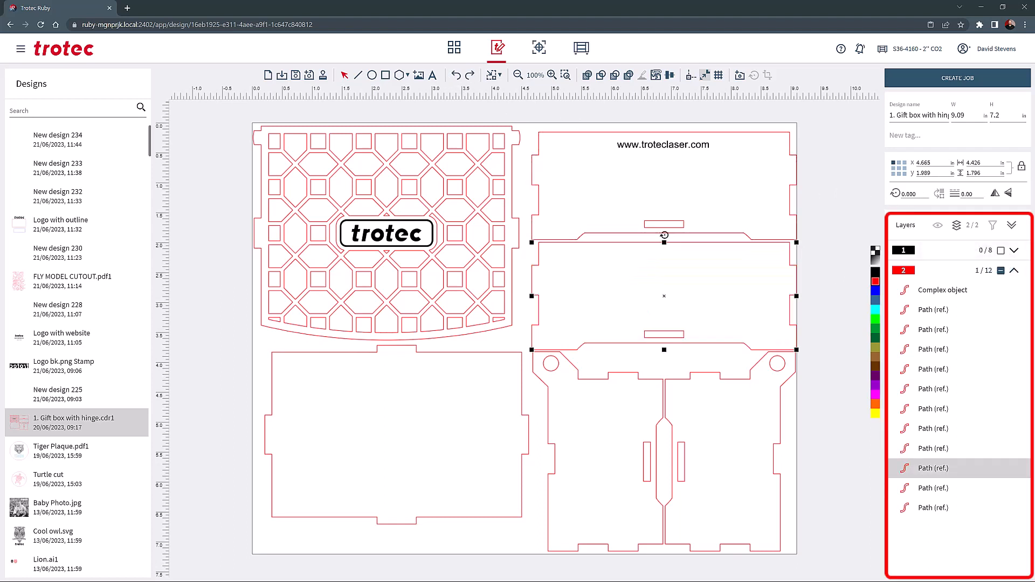
Step: Select all objects of the black layer and delete them one by one
click(1001, 251)
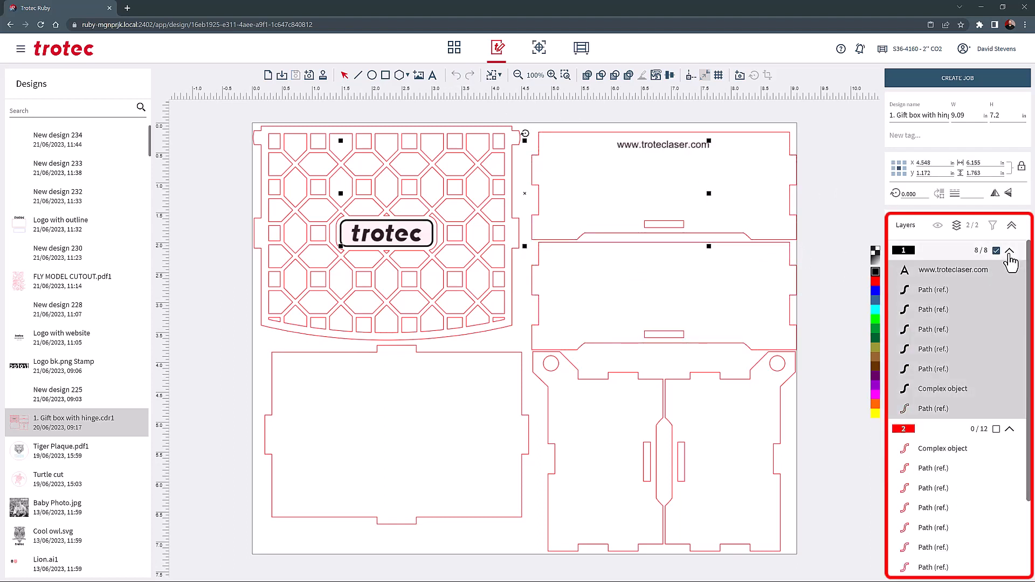
click(1009, 272)
click(1010, 273)
click(1011, 273)
click(1010, 273)
click(1012, 274)
click(1011, 273)
click(1012, 273)
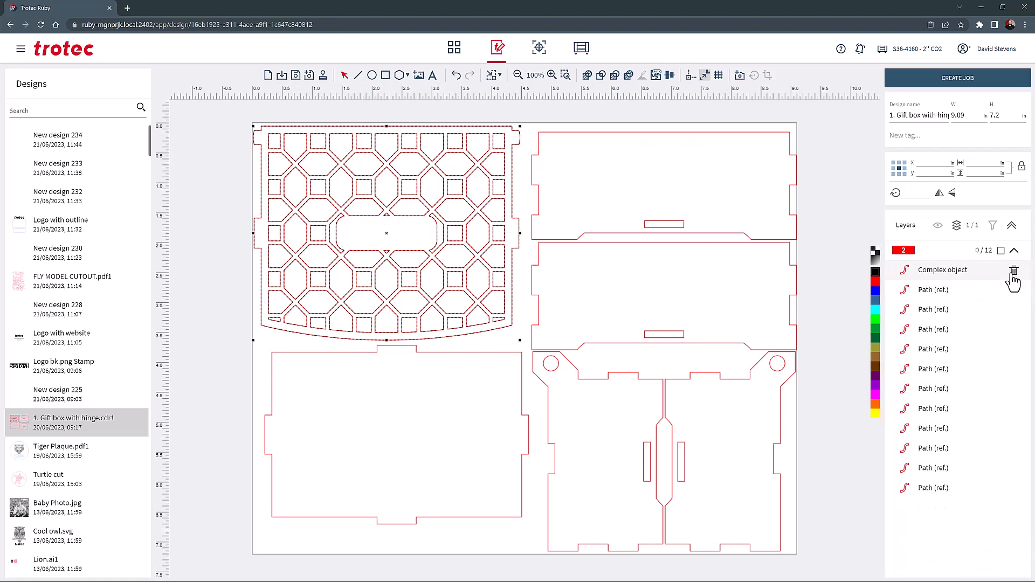
click(1011, 273)
Step: Undo all deletions in the black layer and collapse its object list
click(456, 76)
click(456, 76)
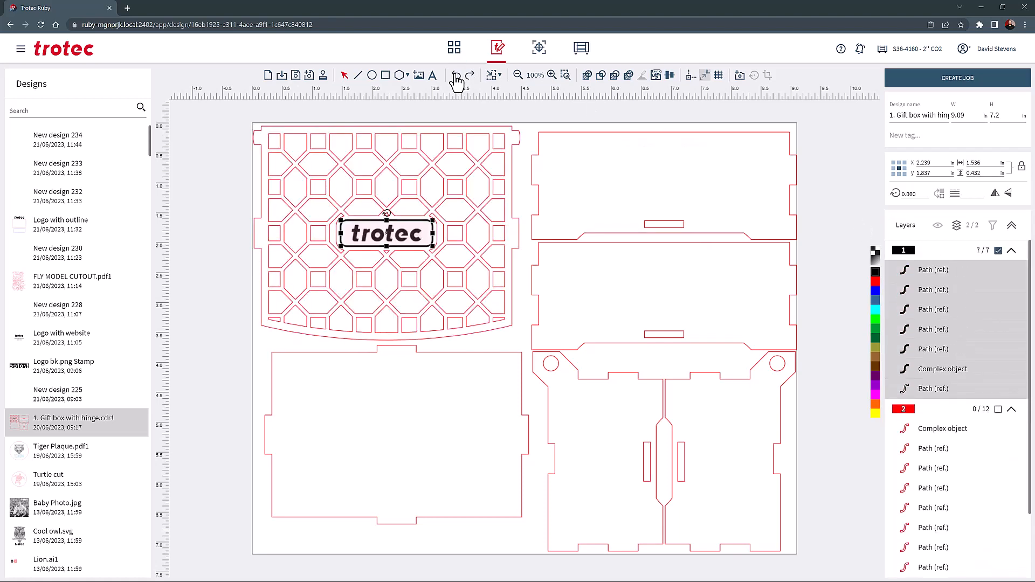
click(456, 76)
click(1014, 250)
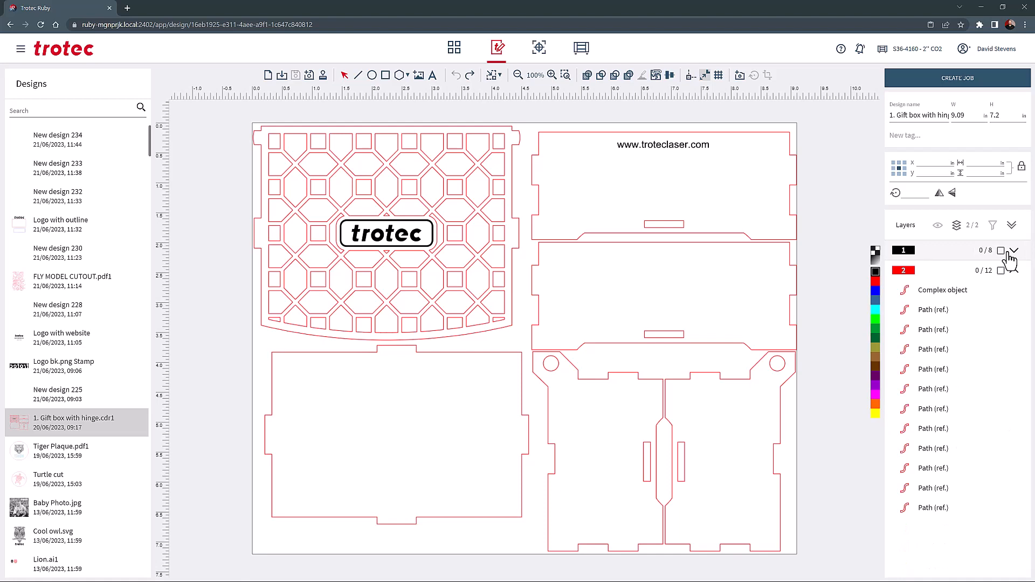
Step: Assign blue to all objects of the red layer, collapse the layer's object list, and clear the selection
click(1001, 270)
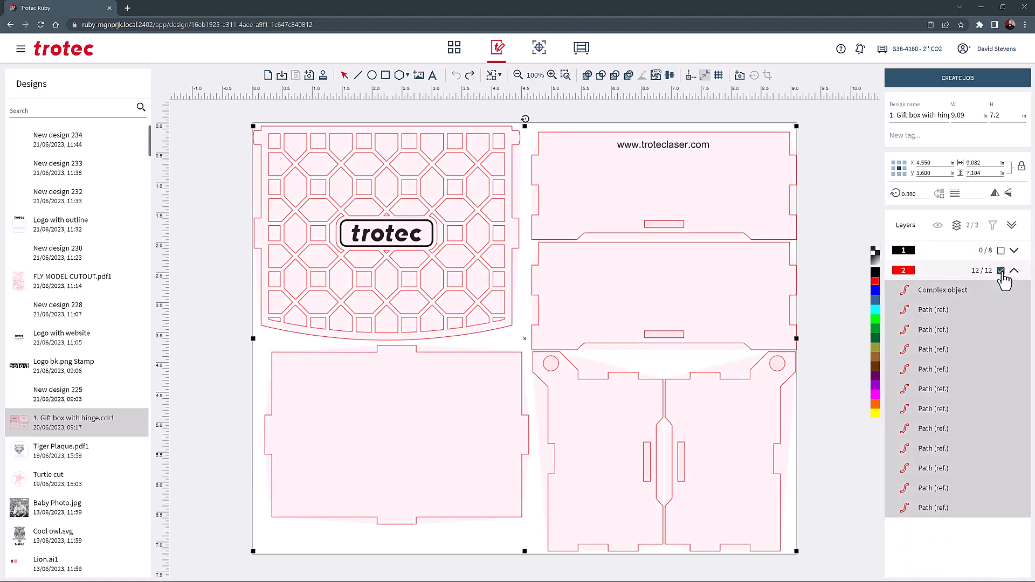
click(876, 292)
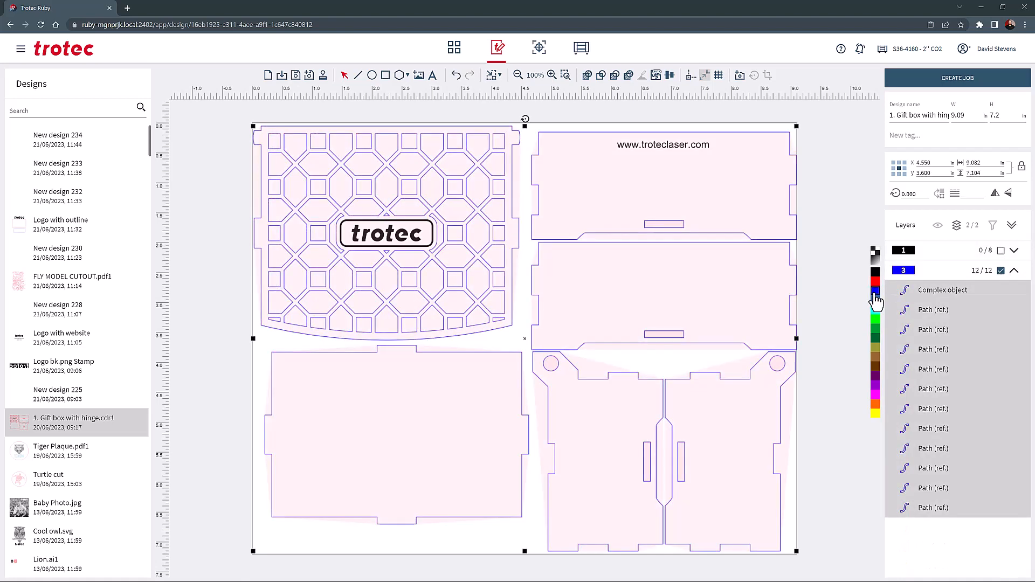
click(1013, 270)
click(839, 266)
click(693, 270)
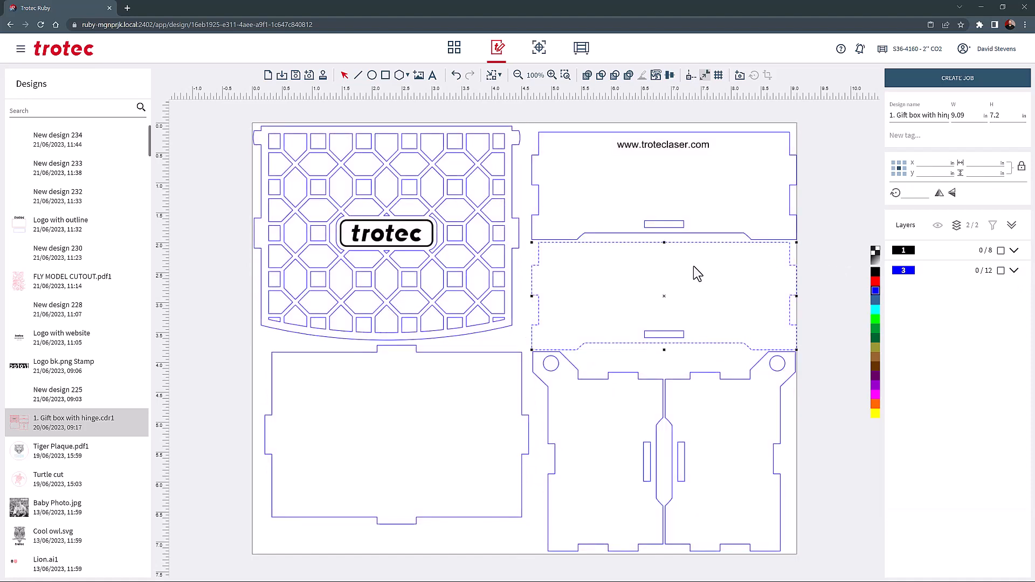
click(855, 274)
Step: Open the Logo with website design and replace the web address text with "updated text"
scroll(76, 216, down, 2)
click(70, 205)
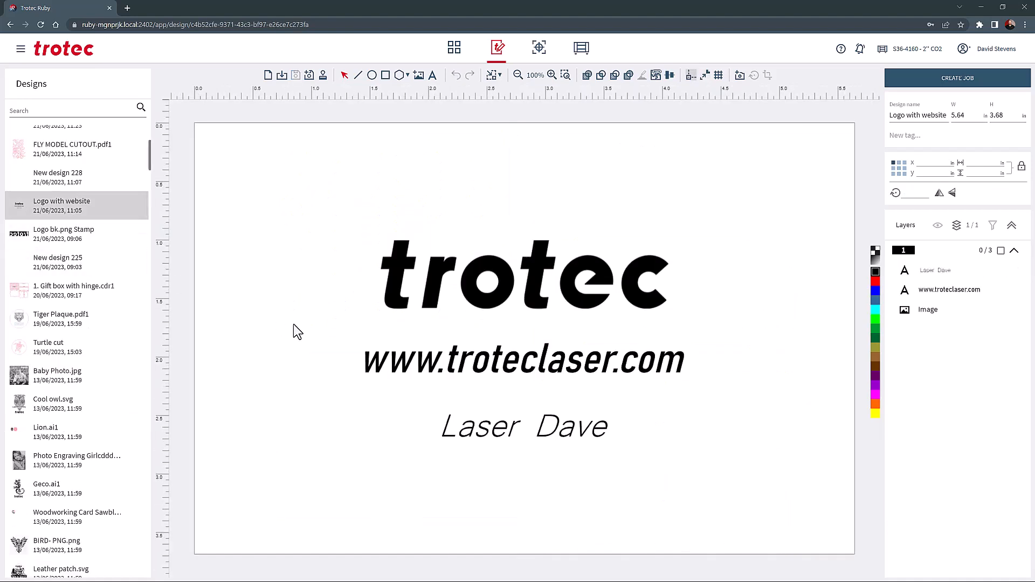
click(453, 357)
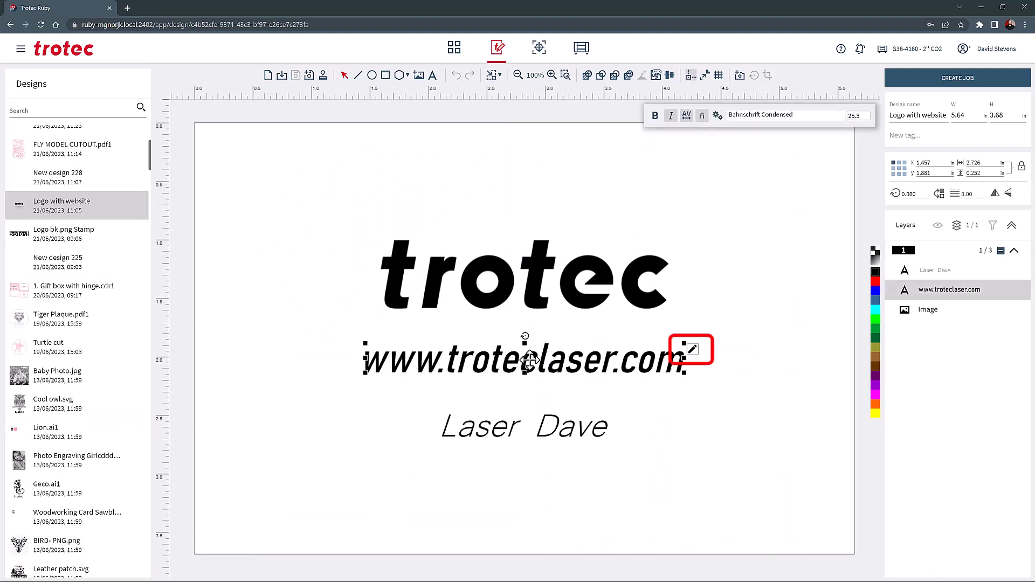
click(692, 350)
key(Delete)
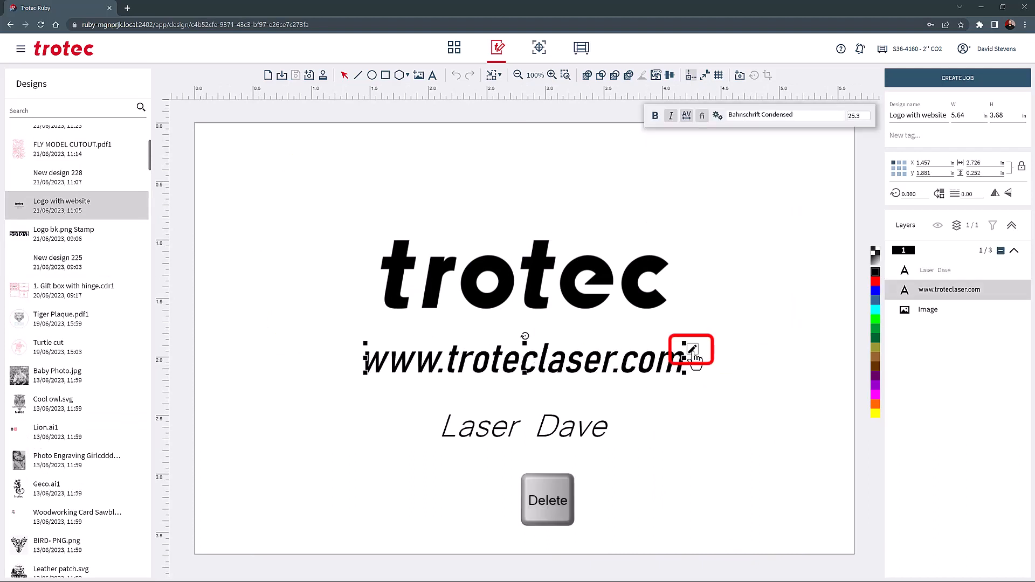
text(u)
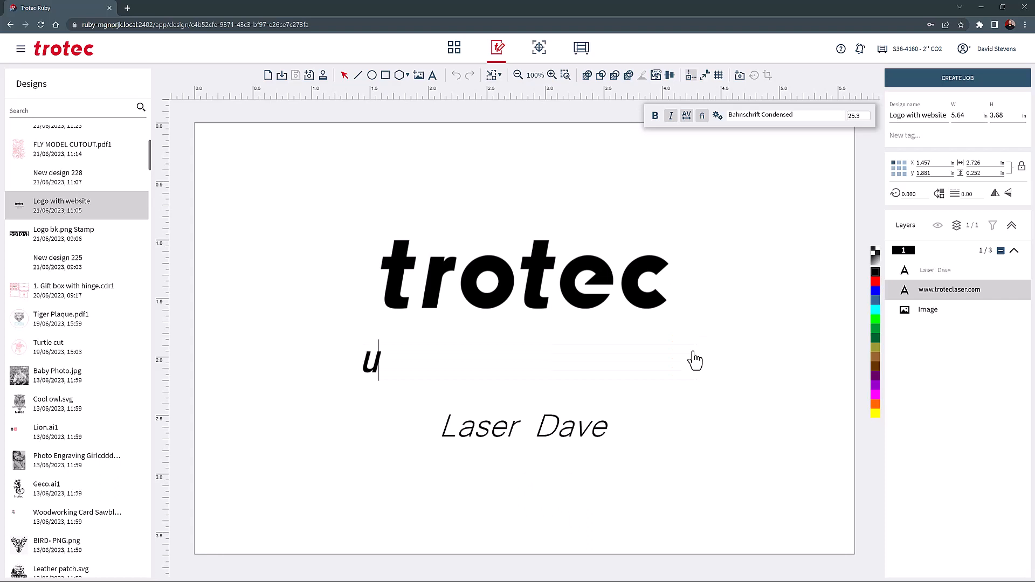
text(pdated text)
key(Return)
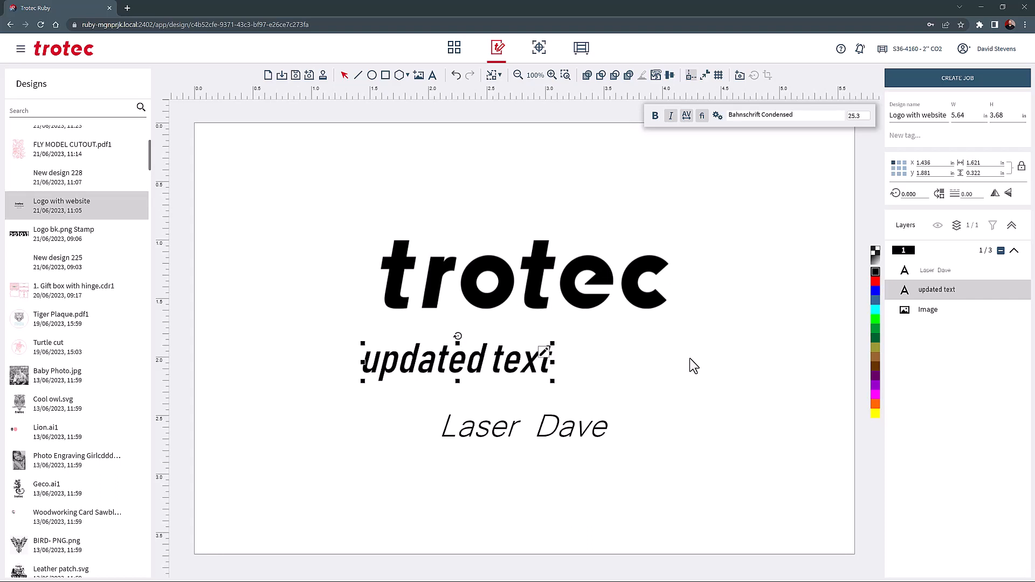
click(688, 360)
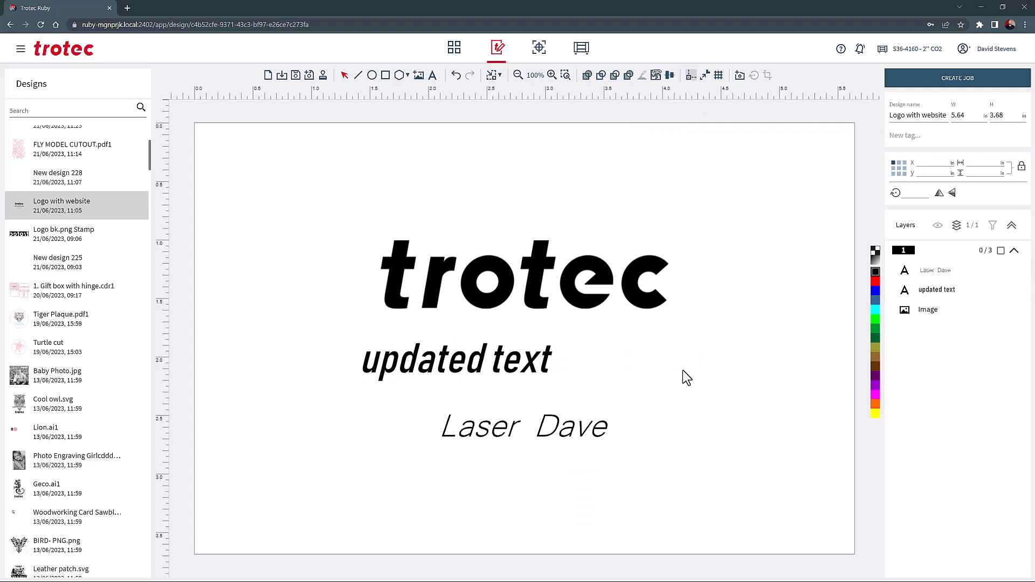
Step: Open Baby Photo.jpg without saving the logo design, and apply a tone curve with an added midpoint to the photo
click(61, 379)
click(561, 326)
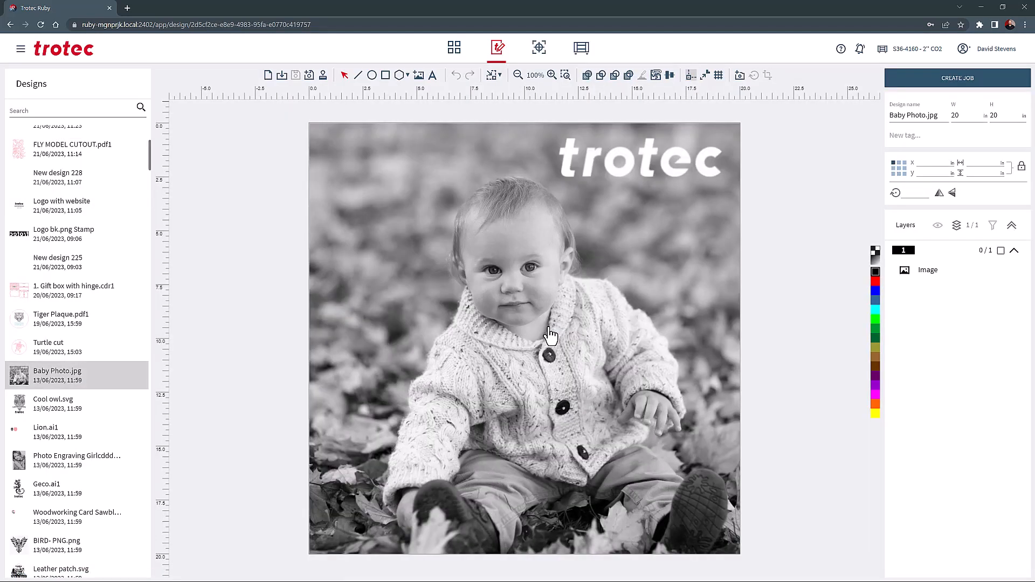
click(545, 277)
click(731, 132)
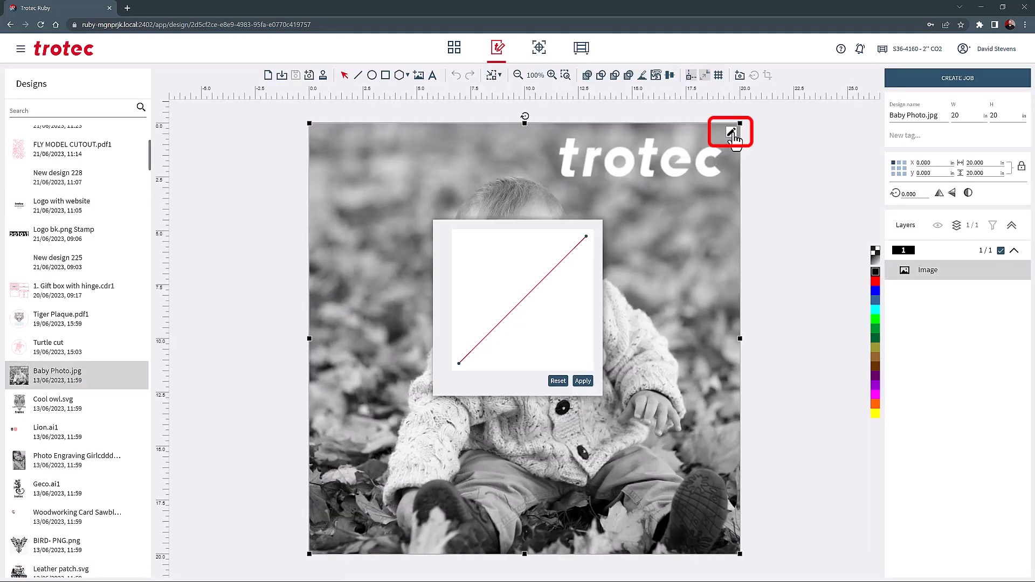
mouse_move(514, 303)
mouse_down()
mouse_move(528, 319)
mouse_move(528, 298)
mouse_move(512, 289)
mouse_move(520, 317)
mouse_move(513, 300)
mouse_up()
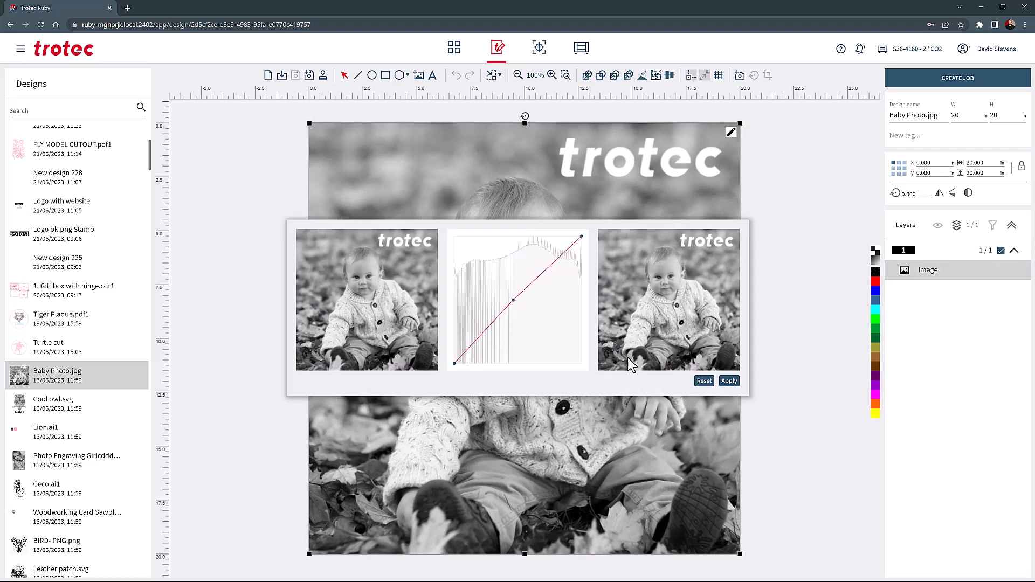
click(728, 382)
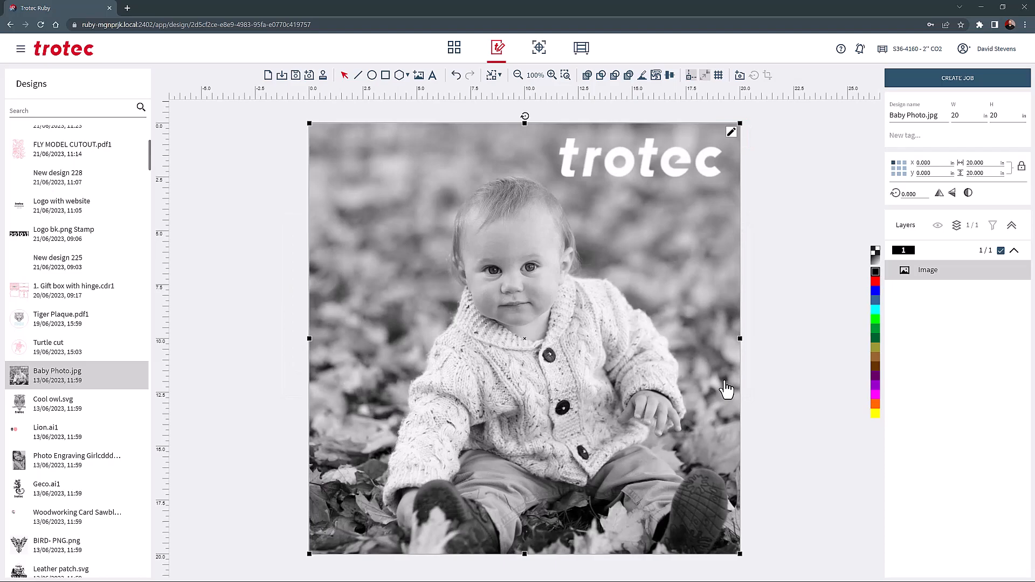
Step: View the overview of keyboard shortcuts in the gift box design and close it
click(268, 75)
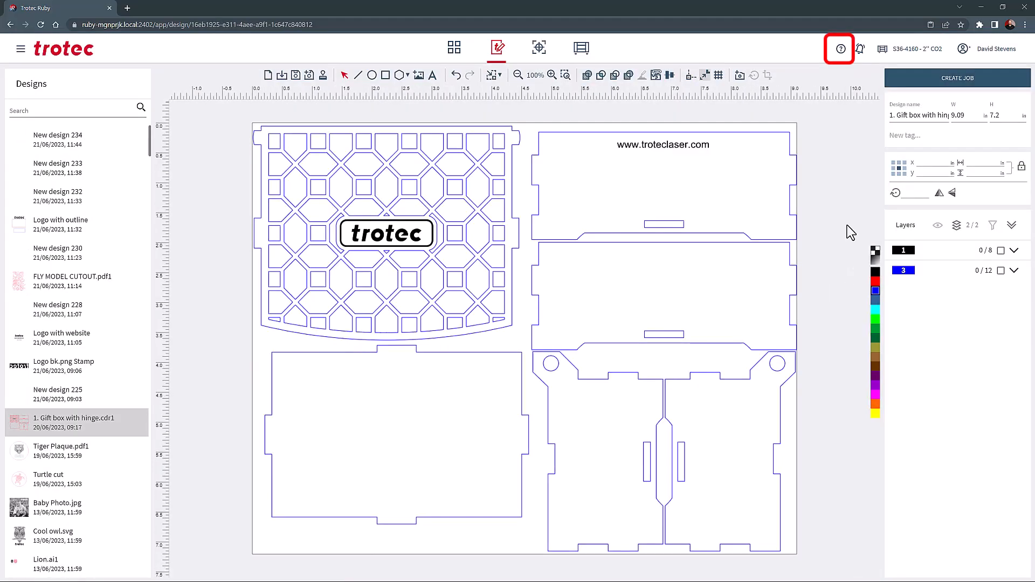
click(841, 49)
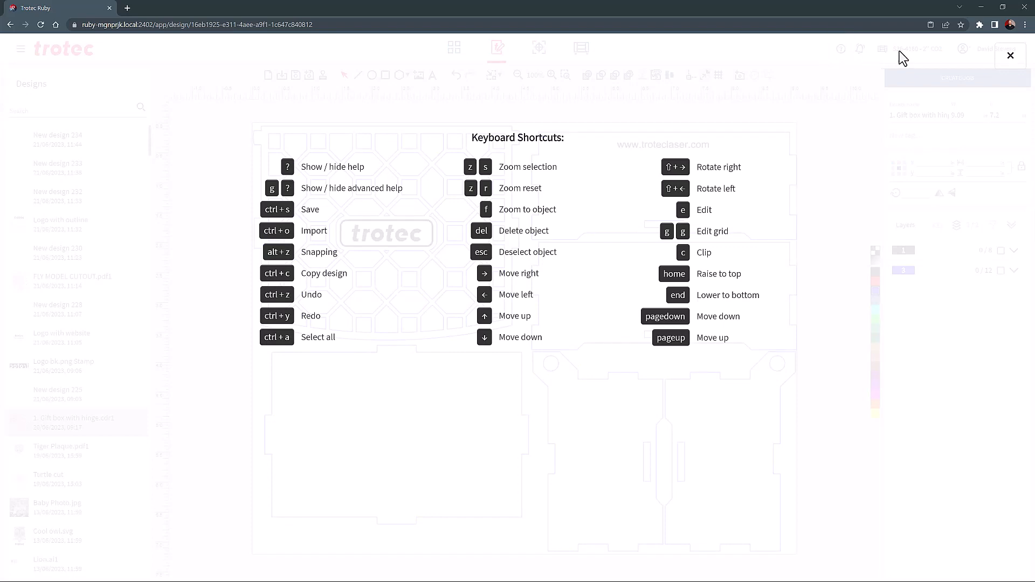
click(1009, 56)
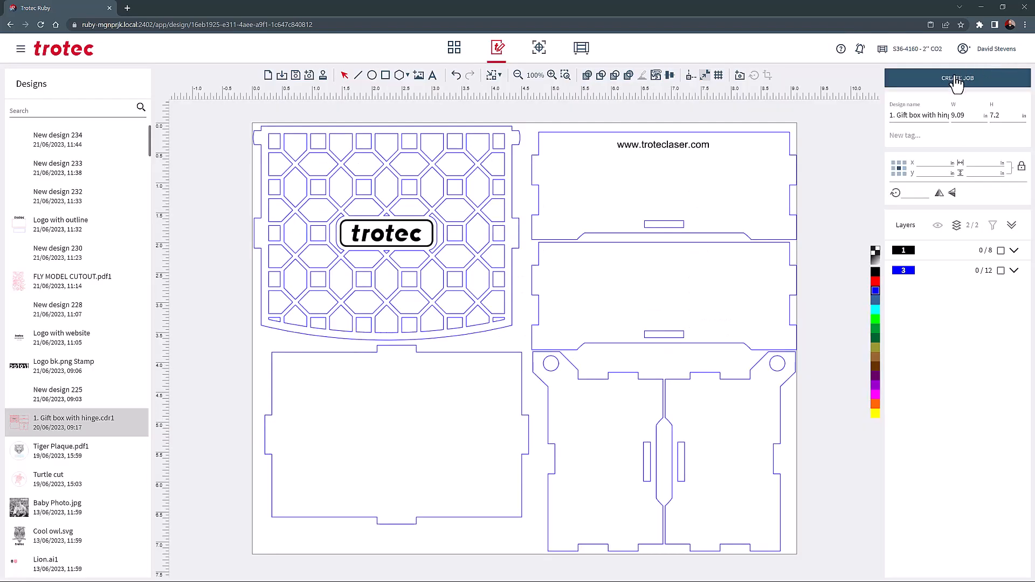
Step: Assign red to all objects of the gift box's blue layer, and create a job from the design
click(1001, 271)
click(875, 282)
click(848, 279)
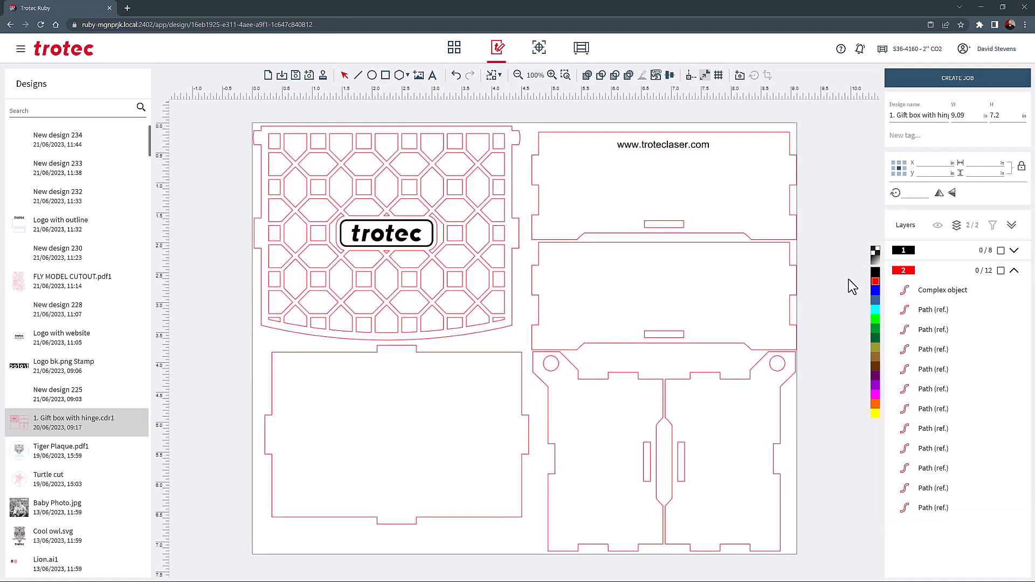
click(952, 81)
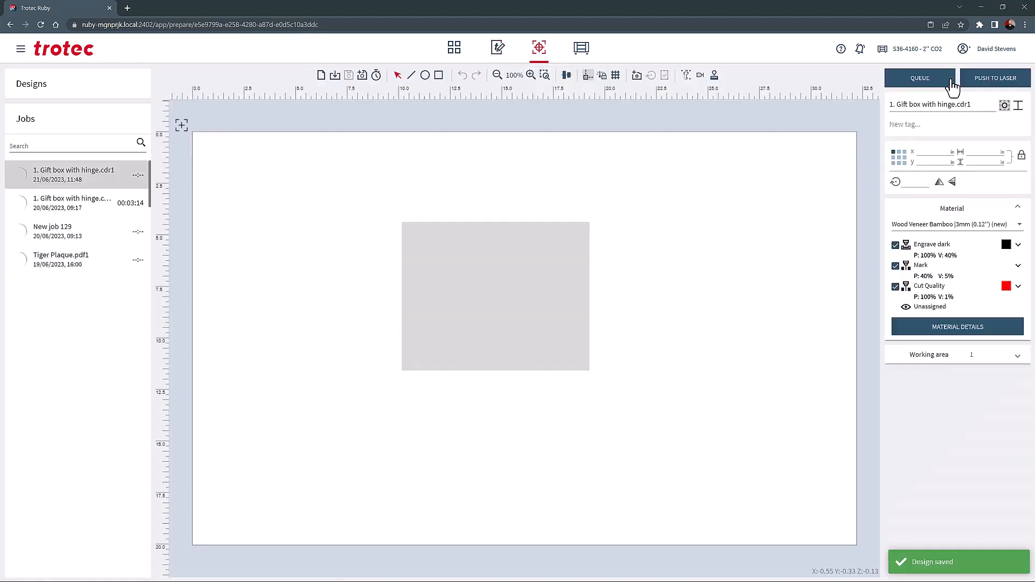